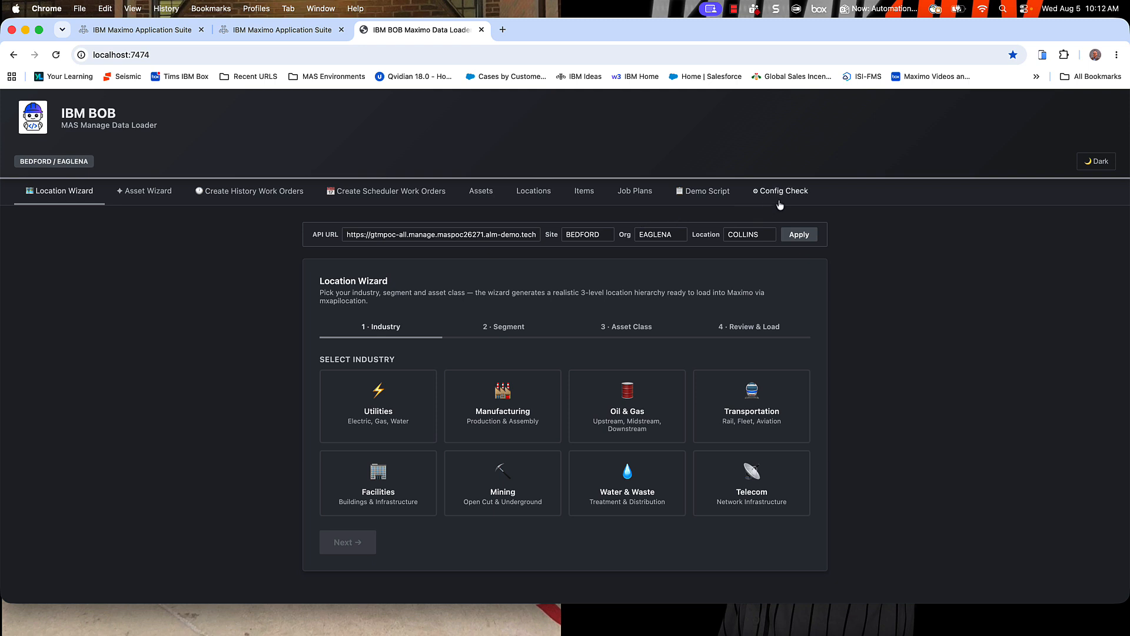
Run the configuration check of the data loader and review the status of every listed check
{"action": "left_click", "coordinate": [782, 192]}
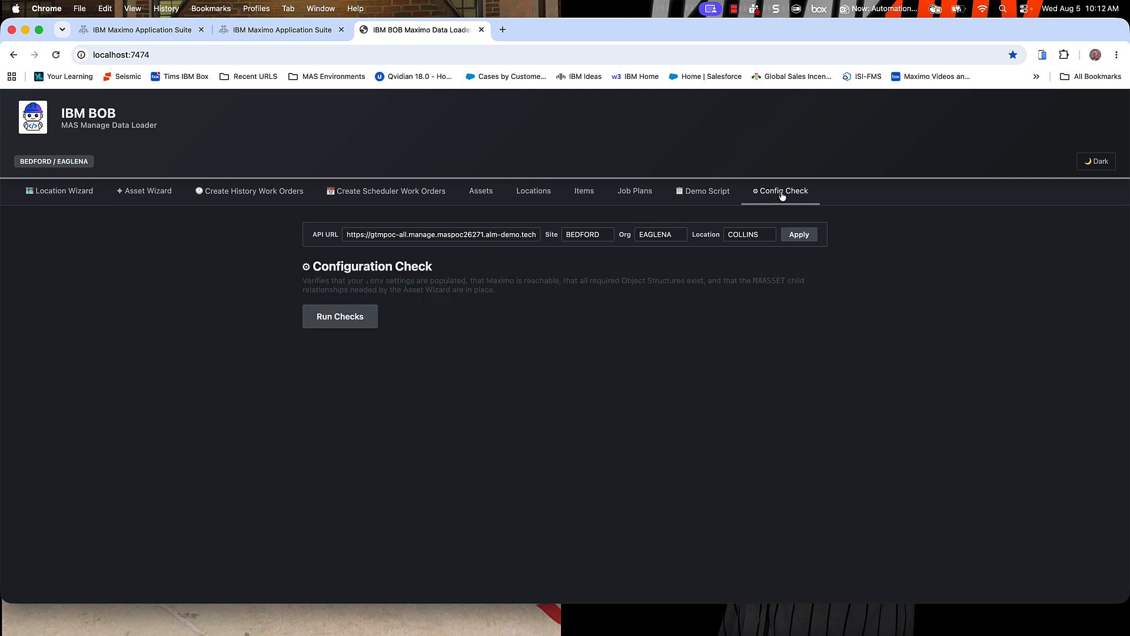
{"action": "left_click", "coordinate": [353, 317]}
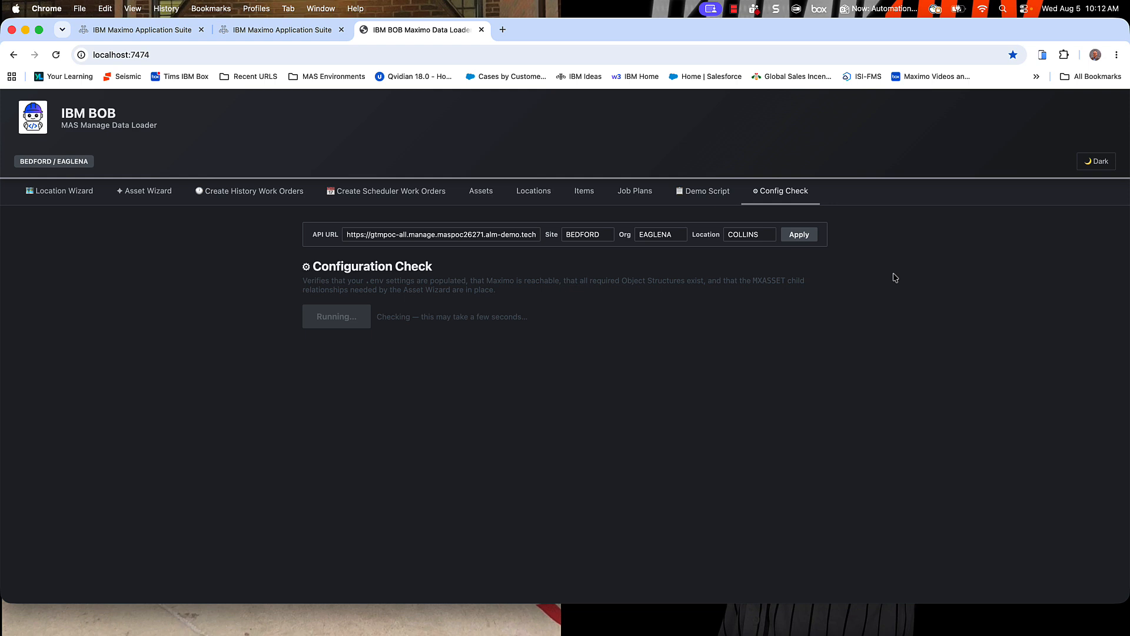
{"action": "scroll", "coordinate": [895, 277], "scroll_direction": "down", "scroll_amount": 5}
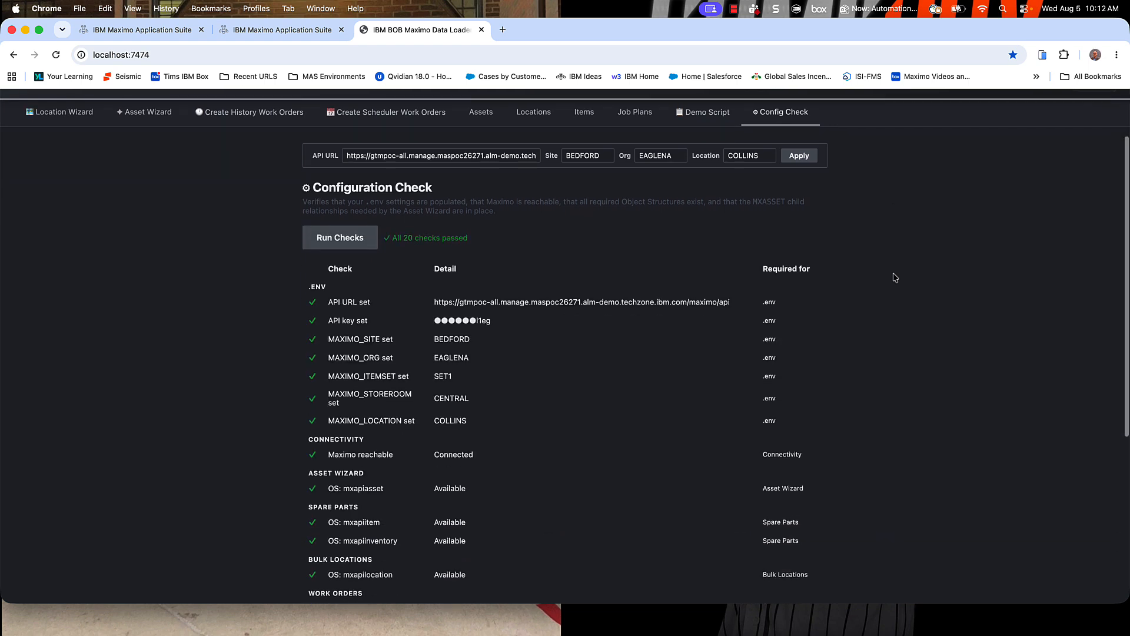
{"action": "scroll", "coordinate": [894, 278], "scroll_direction": "down", "scroll_amount": 7}
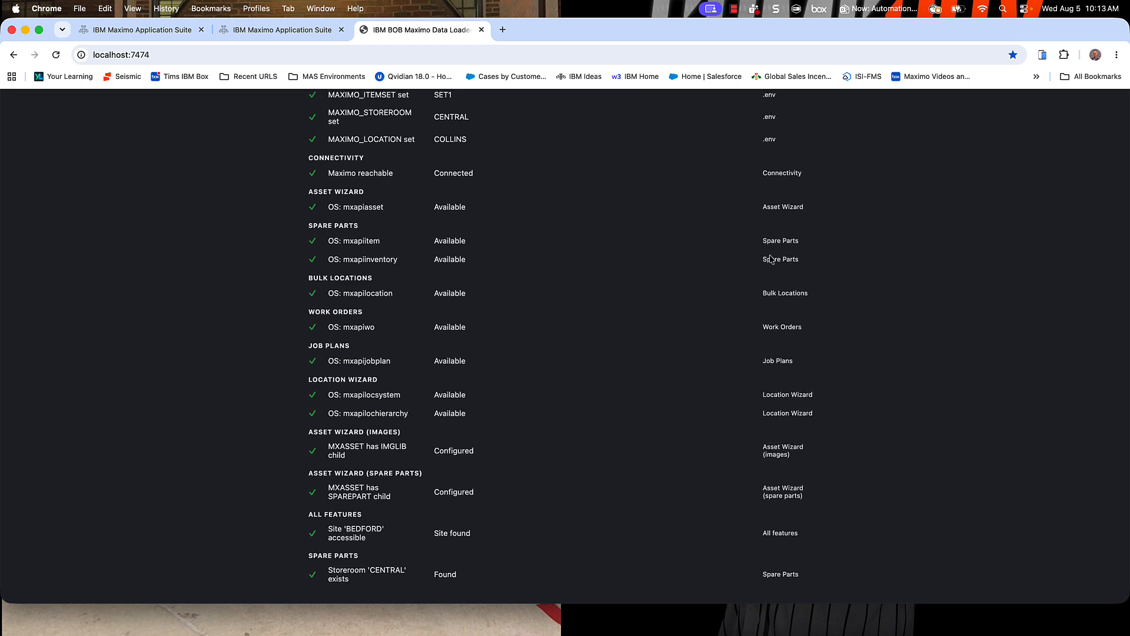
{"action": "scroll", "coordinate": [777, 394], "scroll_direction": "up", "scroll_amount": 5}
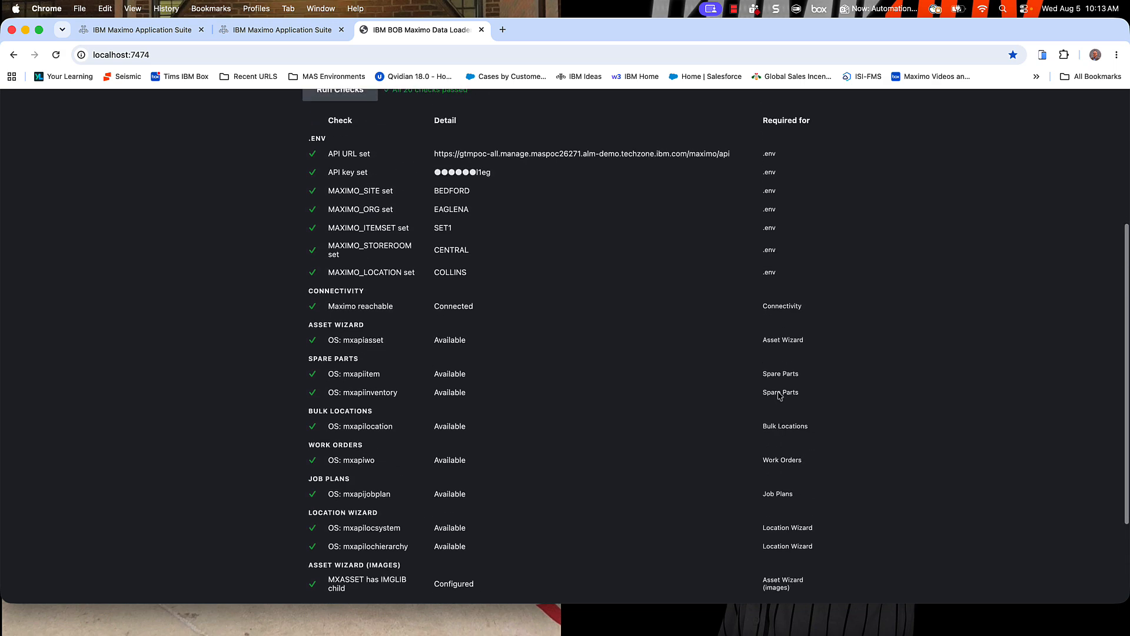
{"action": "scroll", "coordinate": [778, 395], "scroll_direction": "down", "scroll_amount": 4}
{"action": "scroll", "coordinate": [779, 395], "scroll_direction": "up", "scroll_amount": 8}
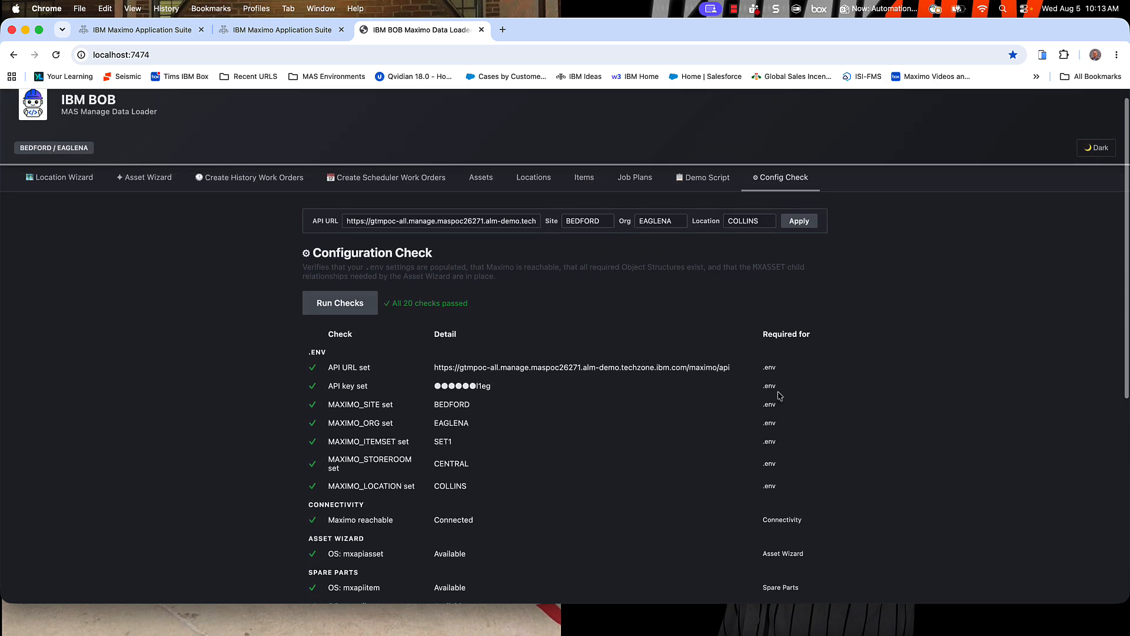
{"action": "scroll", "coordinate": [776, 365], "scroll_direction": "up", "scroll_amount": 1}
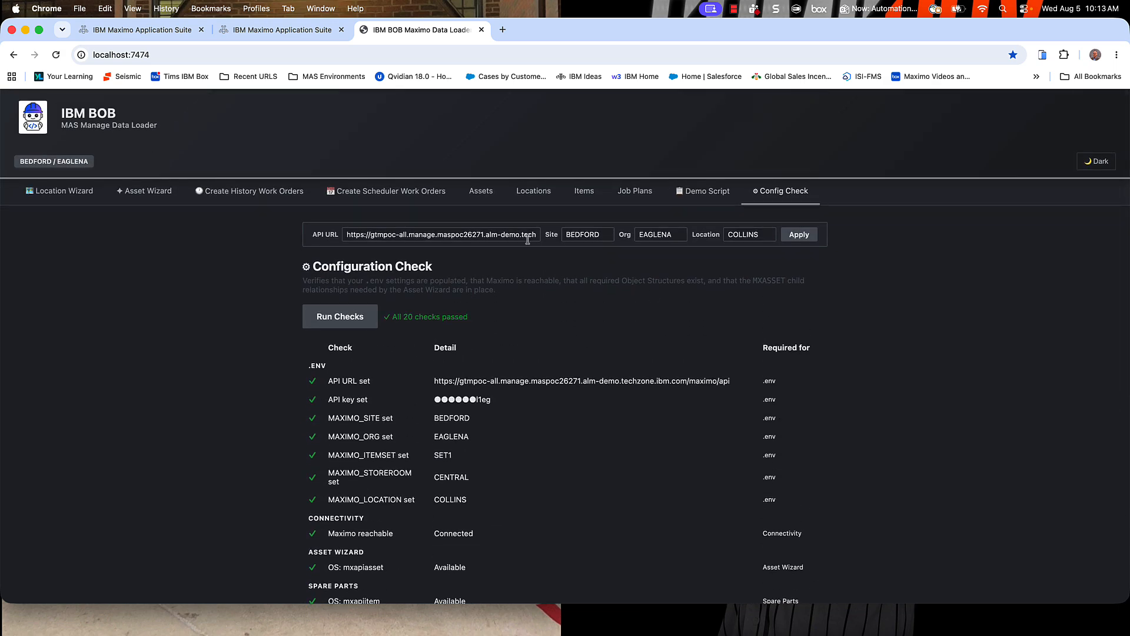
Generate a Utilities, Gas Distribution, Pipeline Segments location hierarchy for site BEDFORD with the Location Wizard and load it into Maximo
{"action": "left_click", "coordinate": [65, 190]}
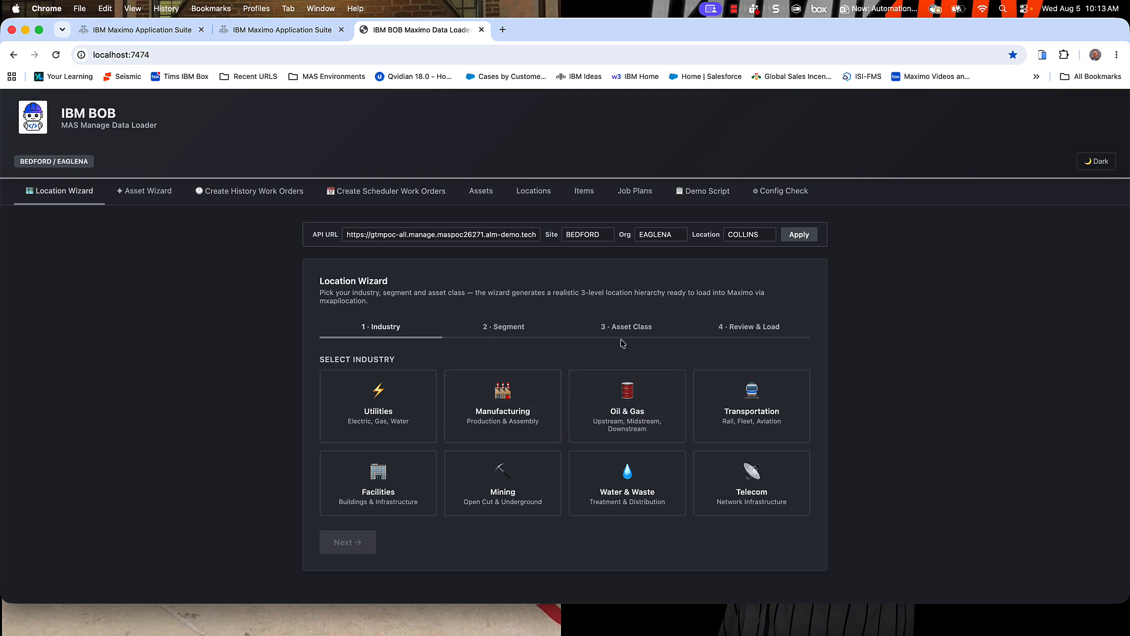
{"action": "left_click", "coordinate": [411, 412]}
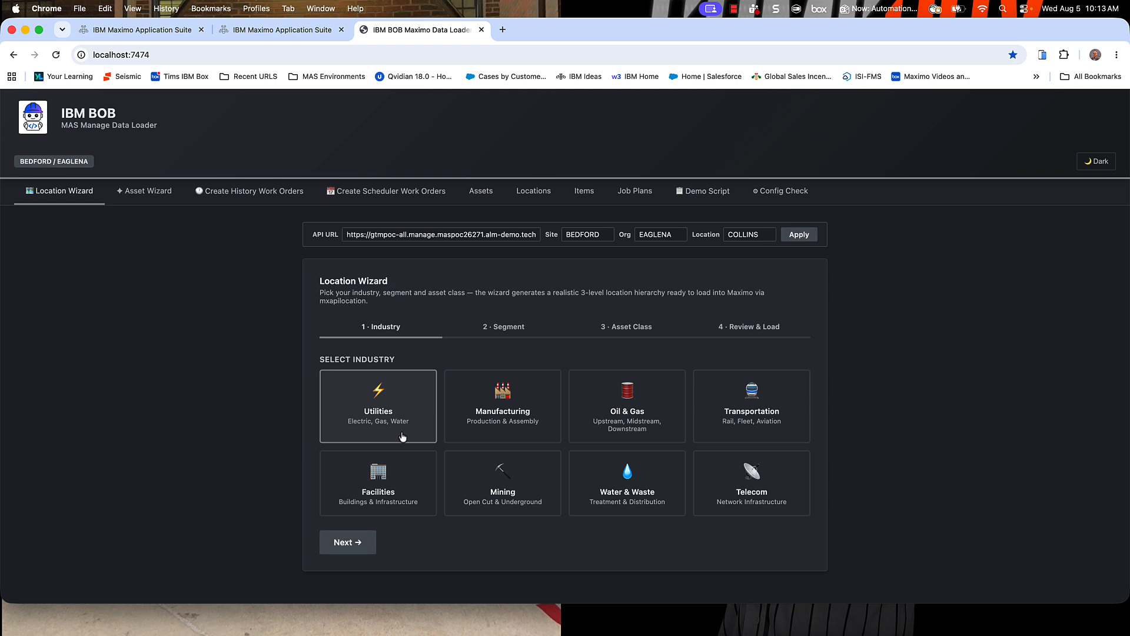
{"action": "left_click", "coordinate": [368, 542]}
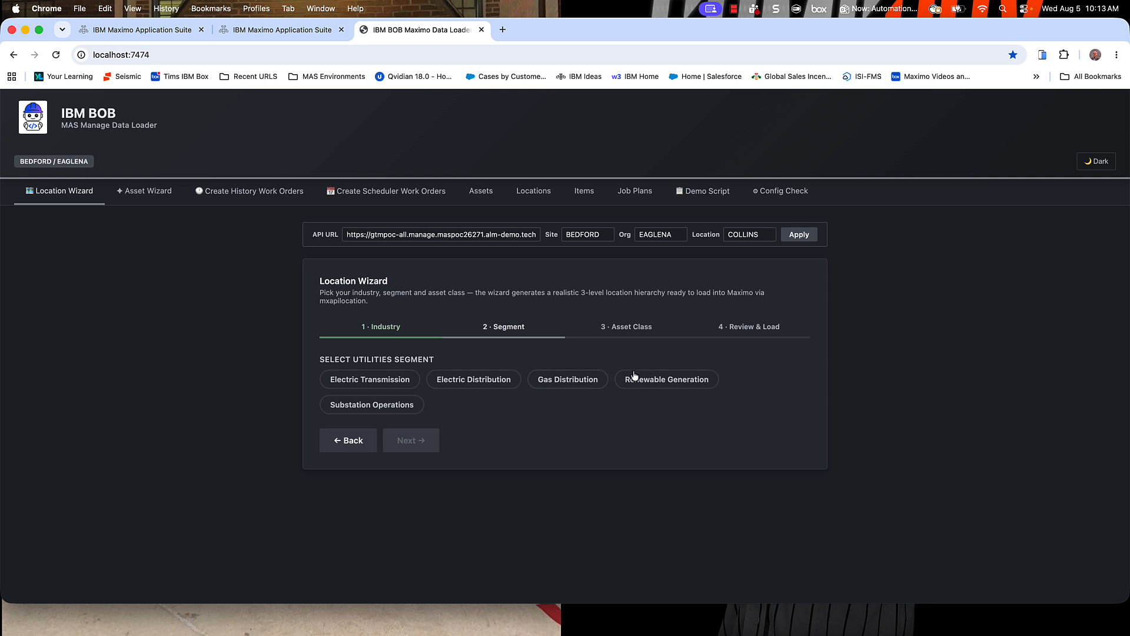
{"action": "left_click", "coordinate": [550, 382]}
{"action": "left_click", "coordinate": [415, 441]}
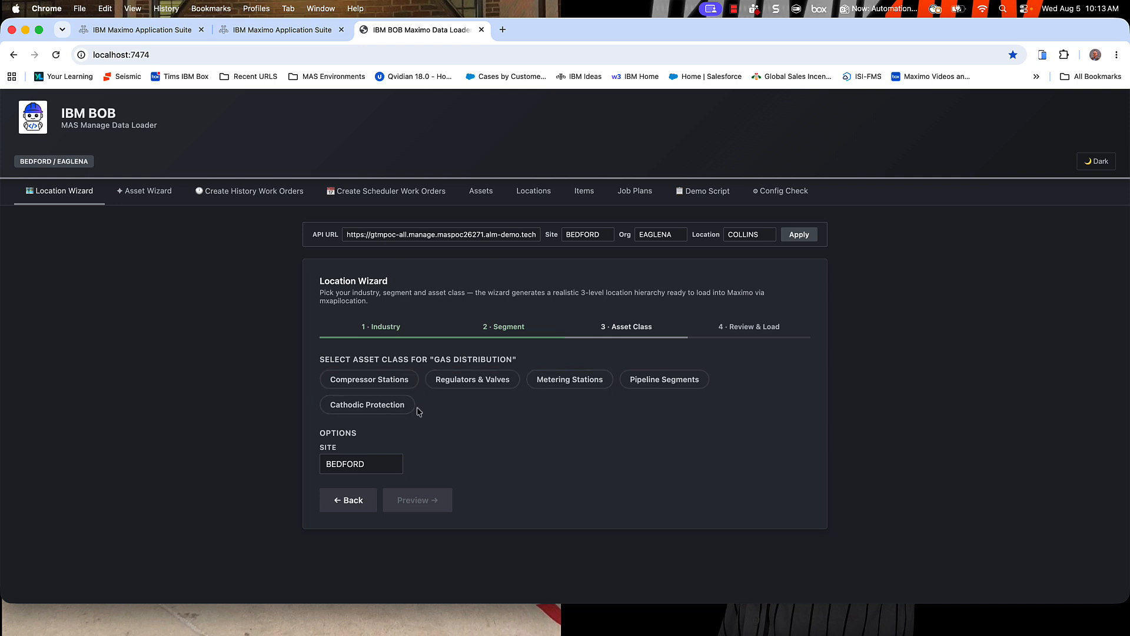
{"action": "left_click", "coordinate": [654, 384]}
{"action": "left_click", "coordinate": [436, 500]}
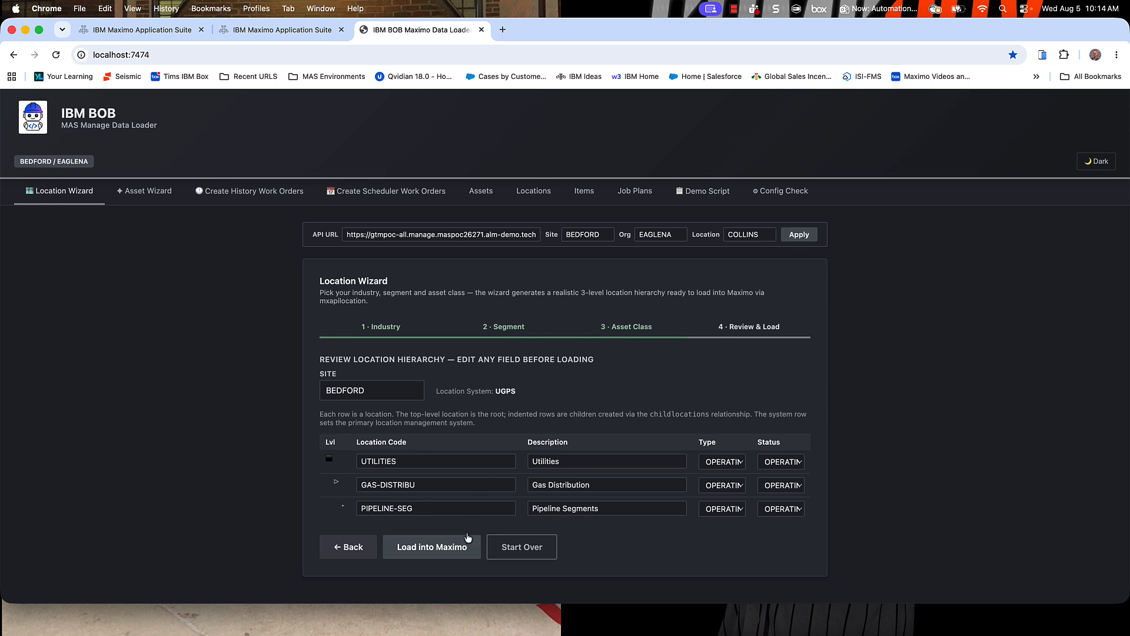
{"action": "left_click", "coordinate": [417, 548]}
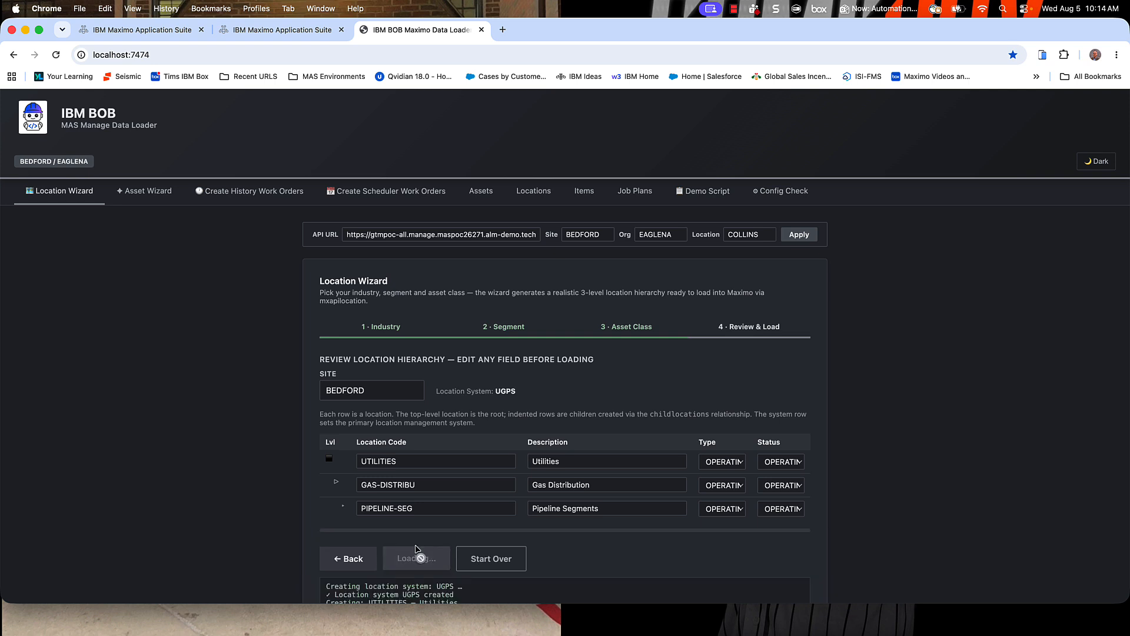
{"action": "scroll", "coordinate": [876, 445], "scroll_direction": "down", "scroll_amount": 3}
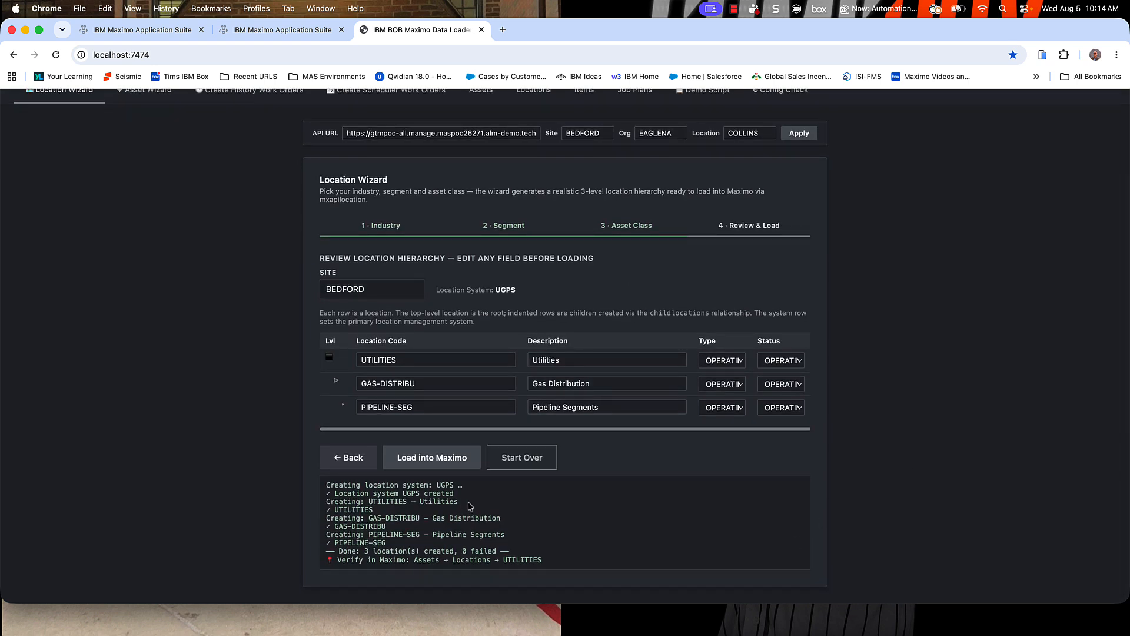
Switch to the Maximo Application Suite login page and sign in by filling in the saved account password
{"action": "left_click", "coordinate": [297, 32]}
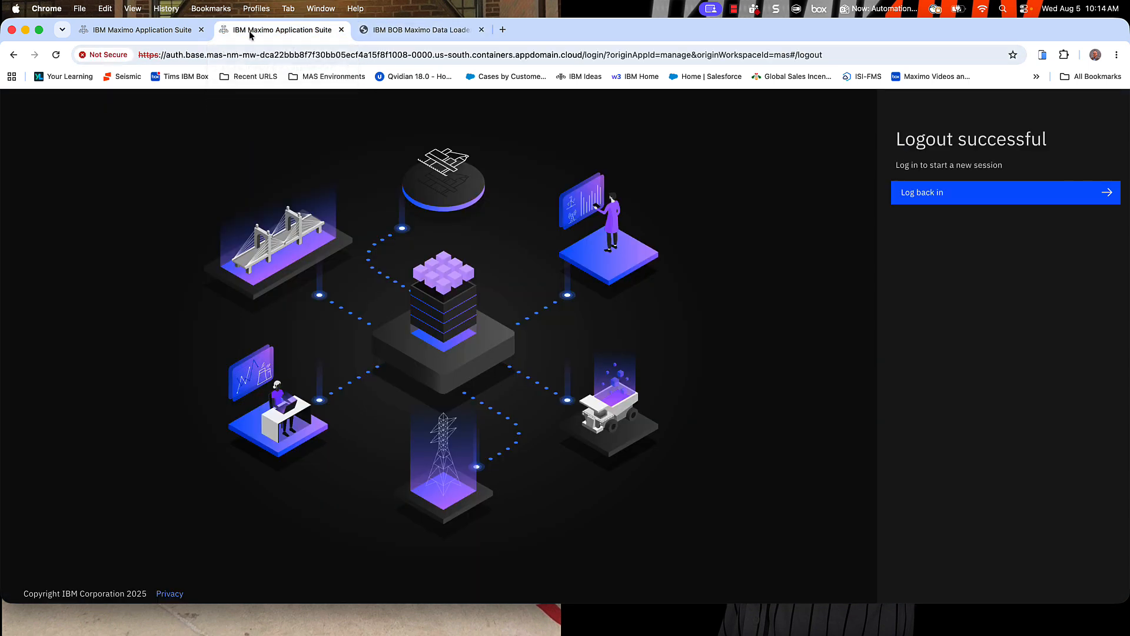
{"action": "left_click", "coordinate": [184, 33]}
{"action": "left_click", "coordinate": [977, 264]}
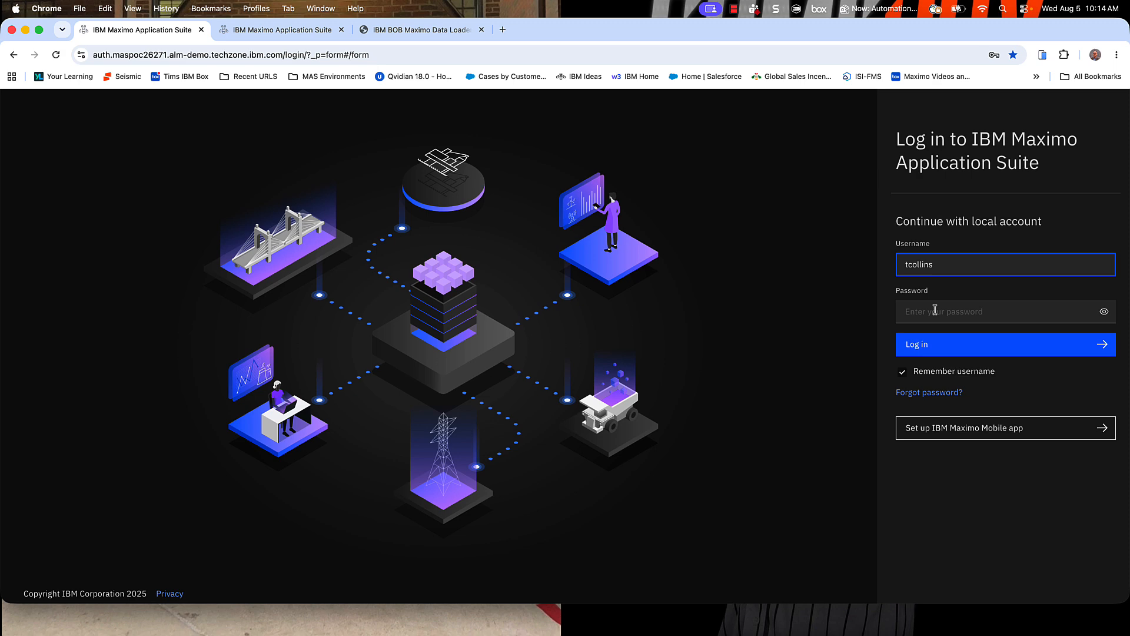
{"action": "left_click", "coordinate": [933, 310]}
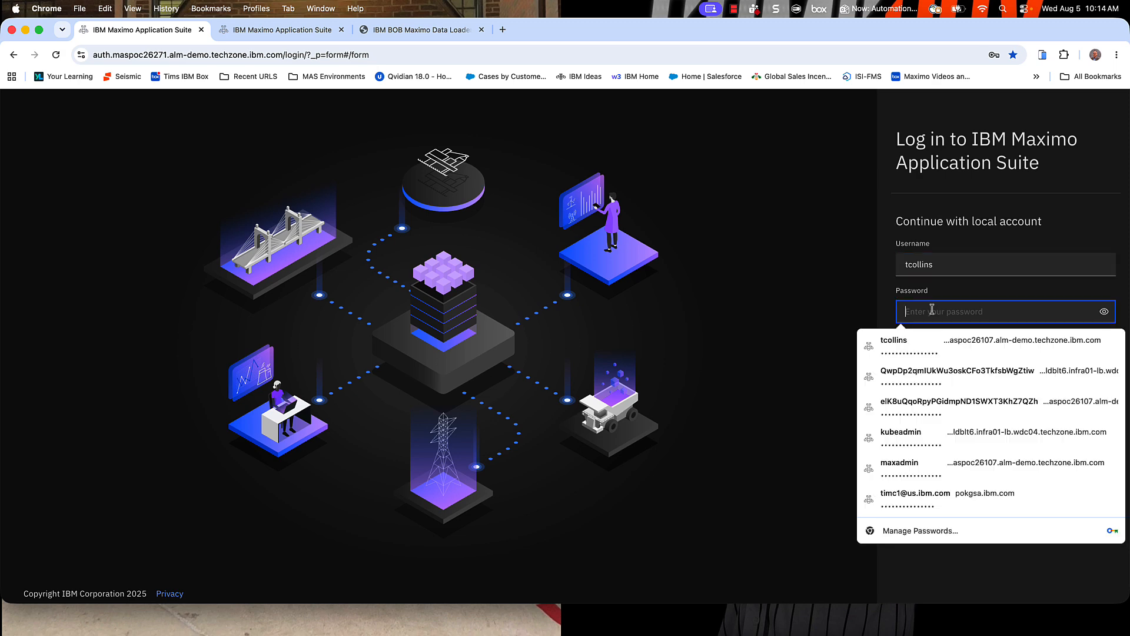
{"action": "left_click", "coordinate": [928, 350]}
{"action": "left_click", "coordinate": [932, 347]}
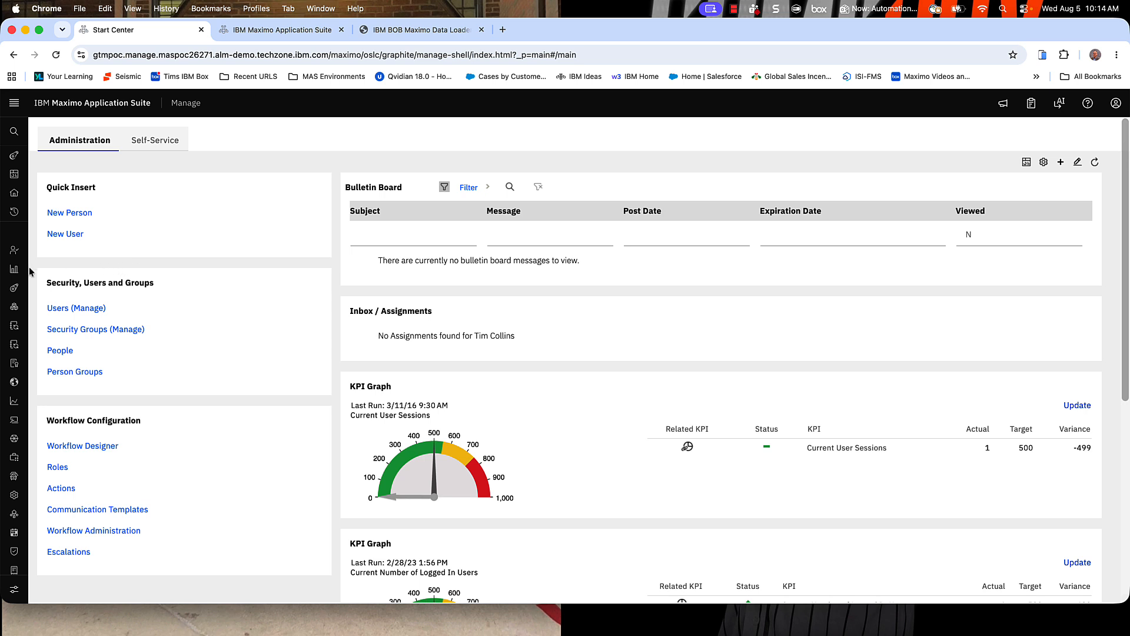
Open the Locations application in Maximo, filter locations by "util" and open the UTILITIES record
{"action": "mouse_move", "coordinate": [17, 270]}
{"action": "left_click", "coordinate": [50, 292]}
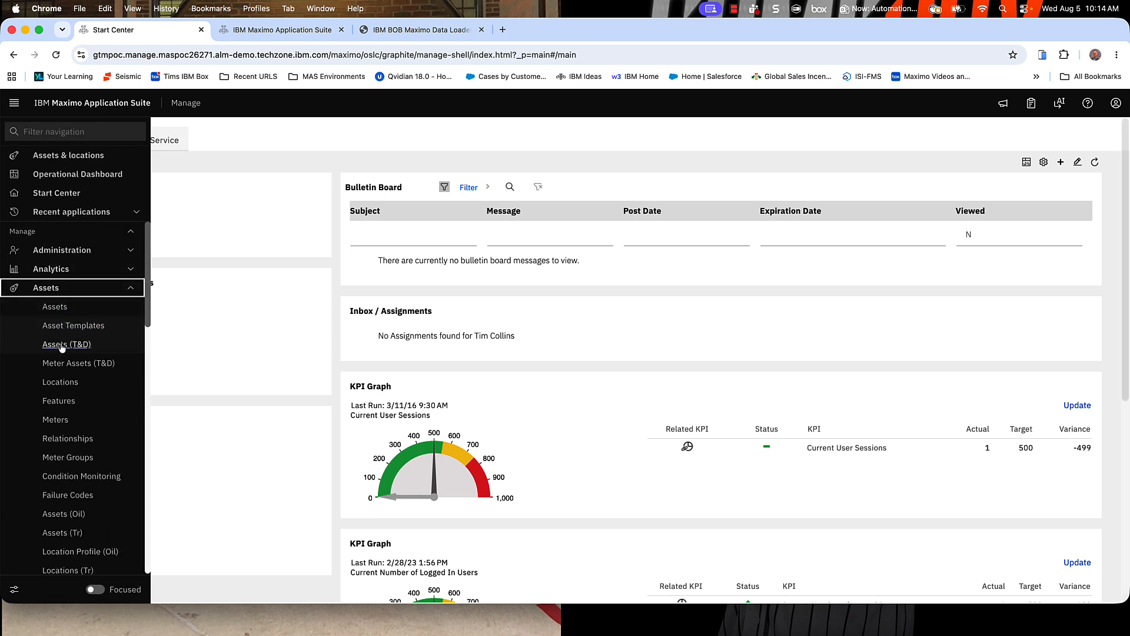
{"action": "left_click", "coordinate": [60, 382]}
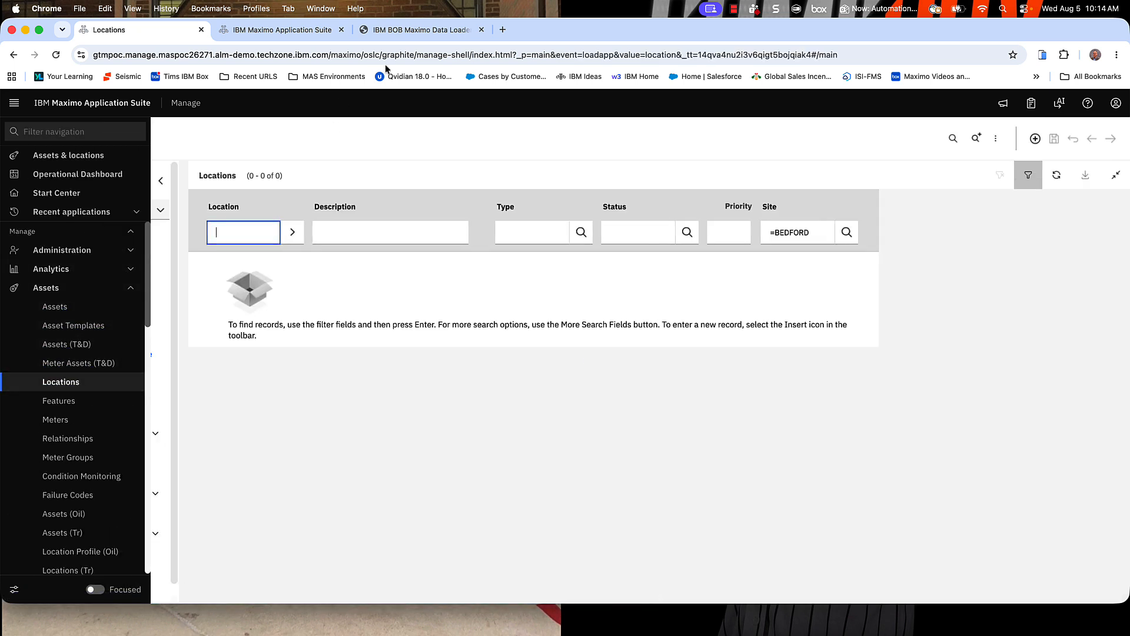
{"action": "left_click", "coordinate": [416, 30]}
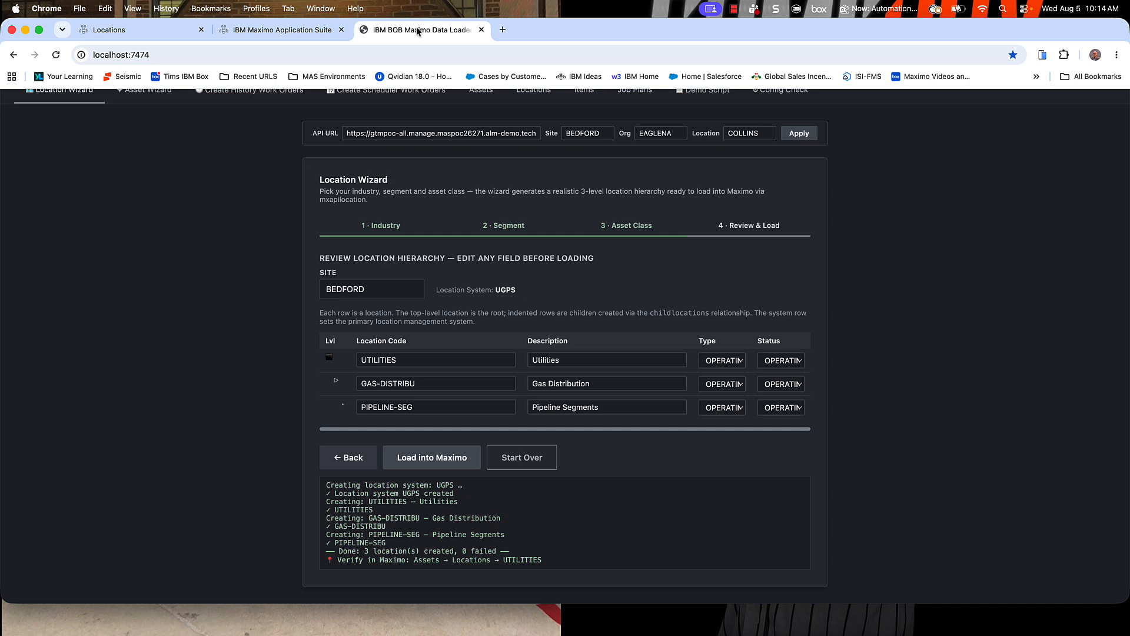
{"action": "left_click", "coordinate": [127, 30]}
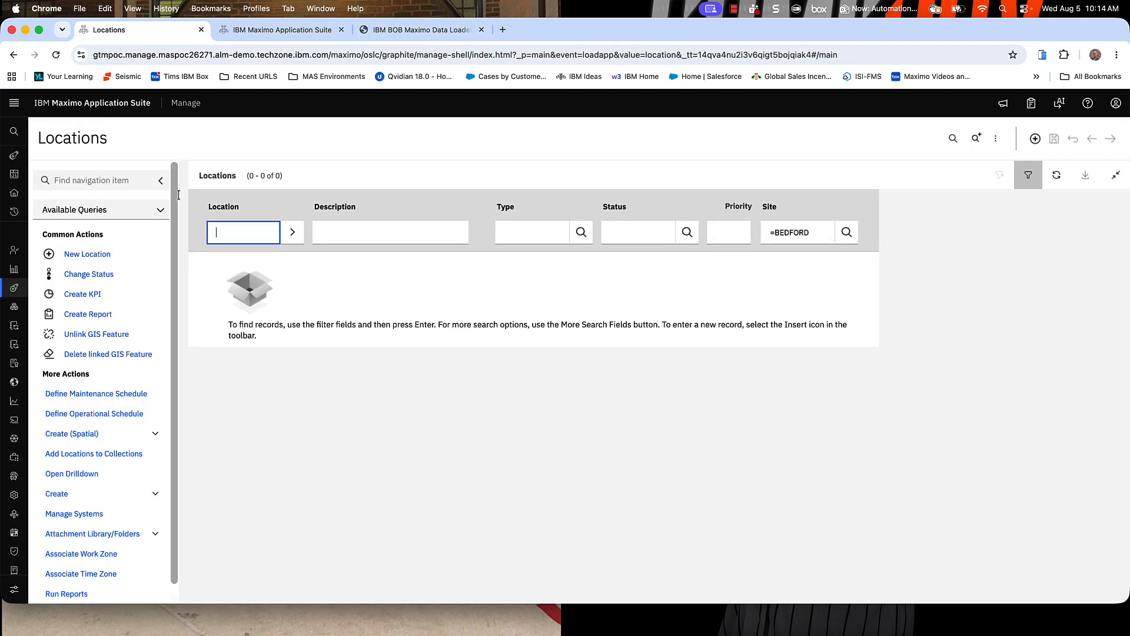
{"action": "left_click", "coordinate": [233, 236]}
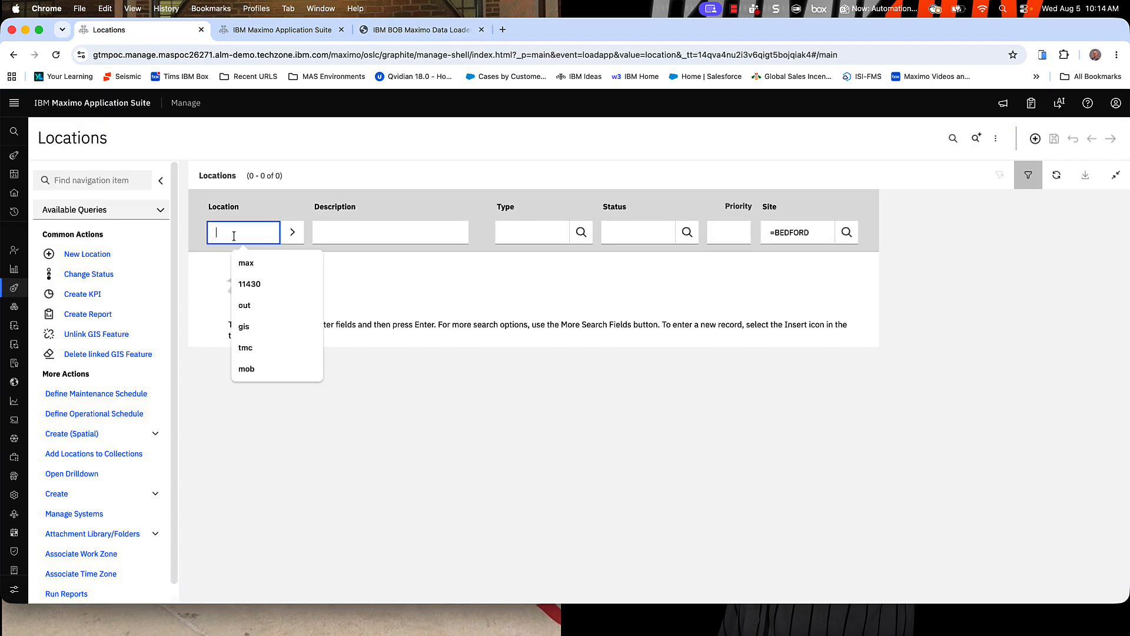
{"action": "type", "text": "util"}
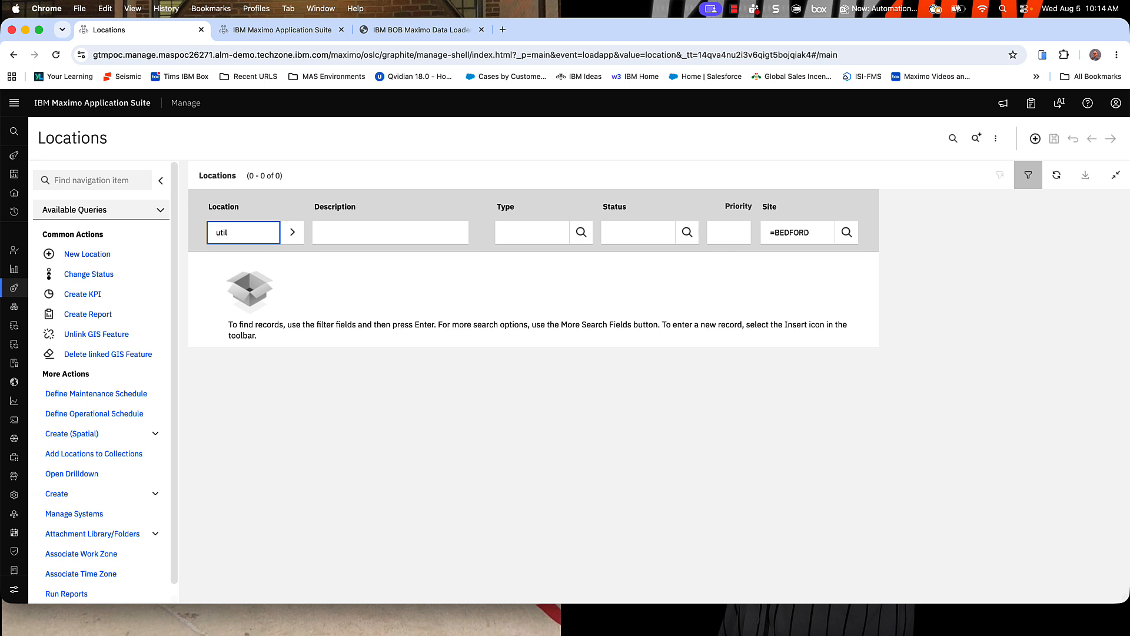
{"action": "key", "text": "Return"}
{"action": "left_click", "coordinate": [246, 266]}
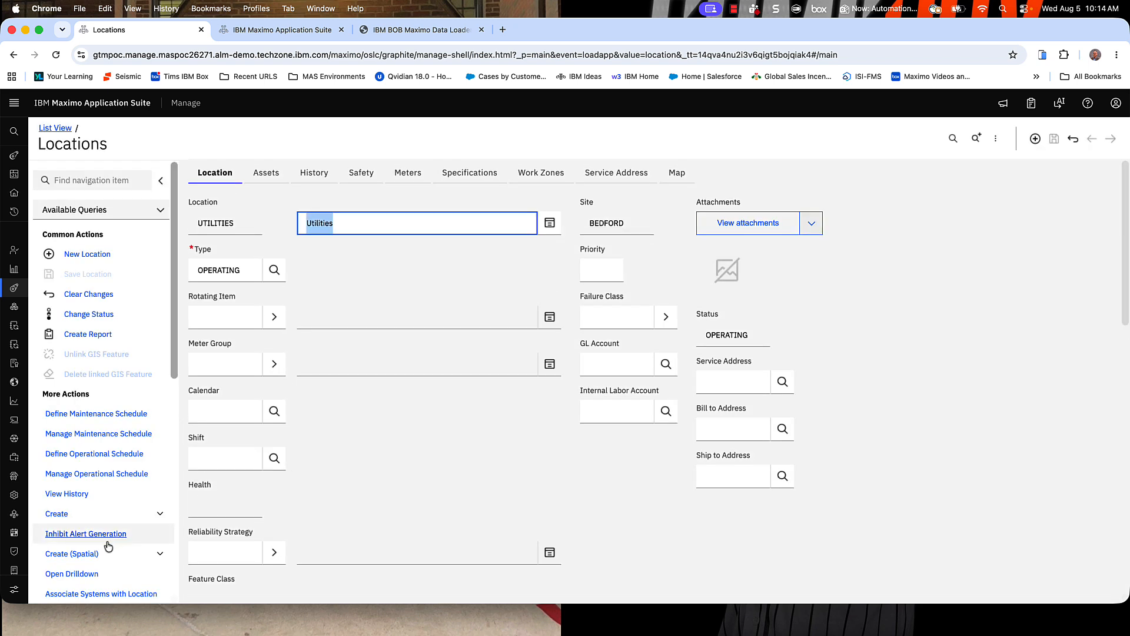
Inspect the UTILITIES location hierarchy in the drilldown by expanding GAS-DISTRIBU, then close it
{"action": "left_click", "coordinate": [96, 573]}
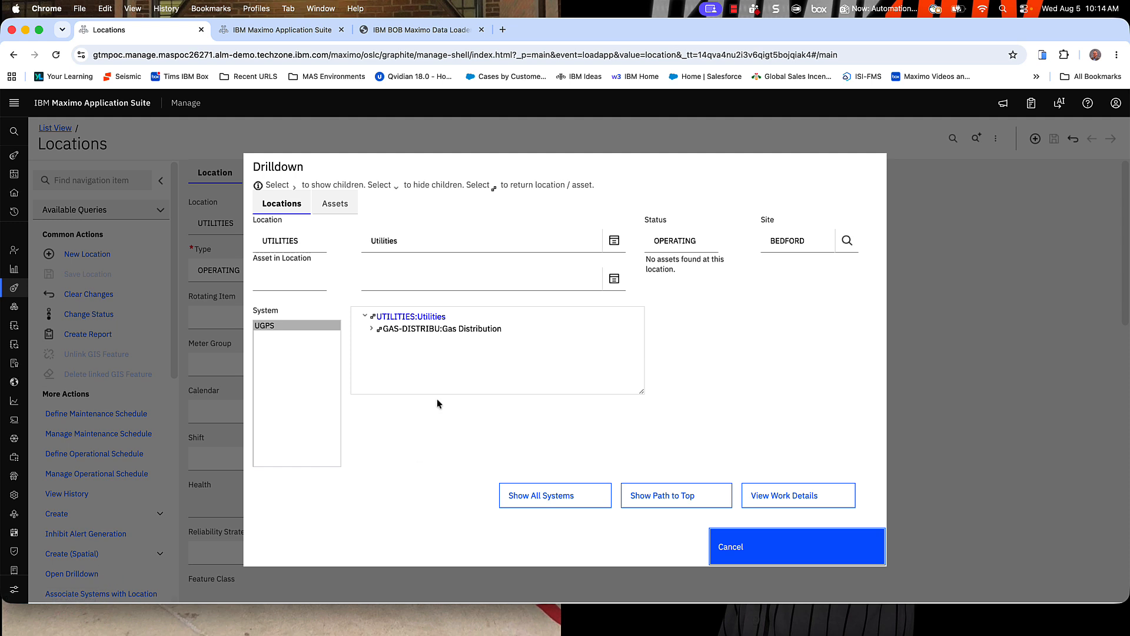
{"action": "left_click", "coordinate": [371, 328]}
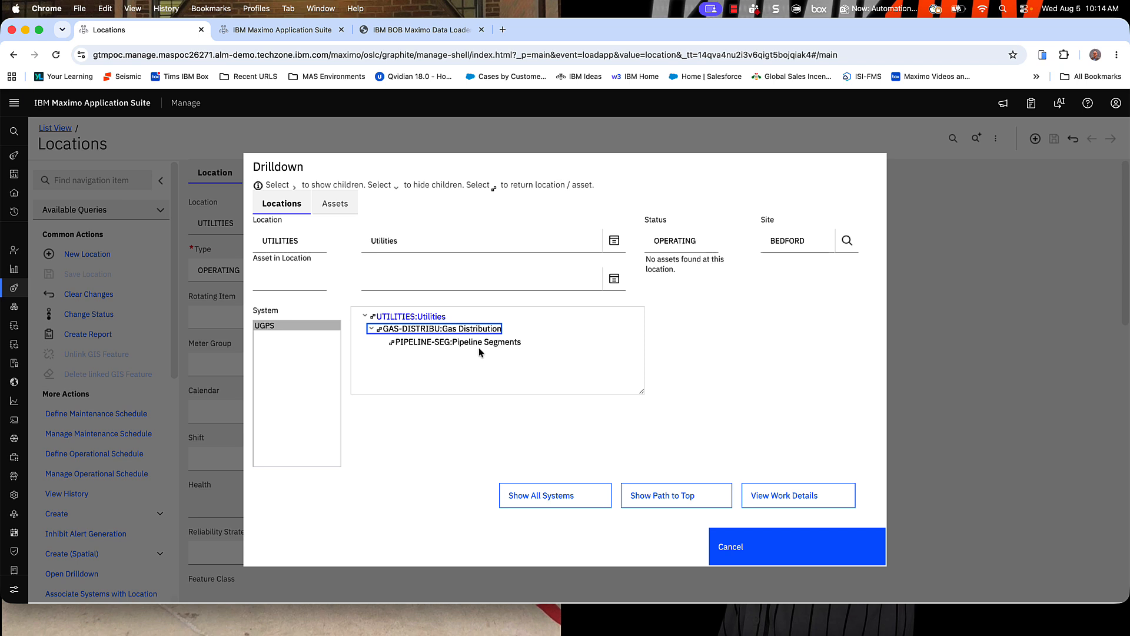
{"action": "left_click", "coordinate": [761, 553]}
Switch back to the data loader, copy the PIPELINE-SEG location code and apply it as the Location for the Asset Wizard
{"action": "left_click", "coordinate": [421, 30]}
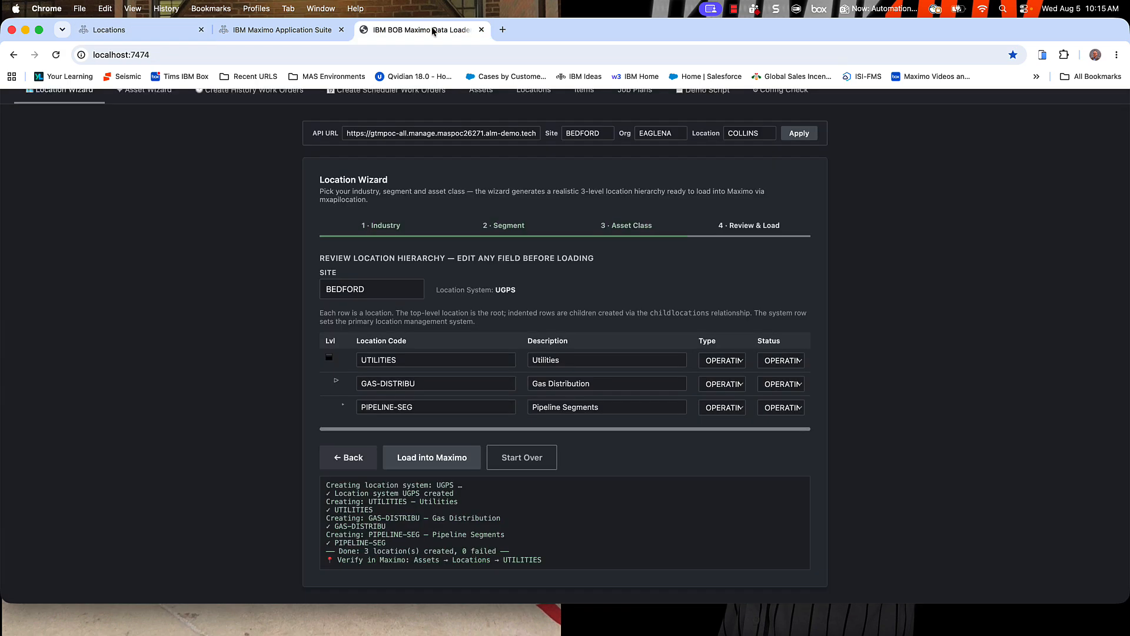
{"action": "scroll", "coordinate": [259, 211], "scroll_direction": "up", "scroll_amount": 3}
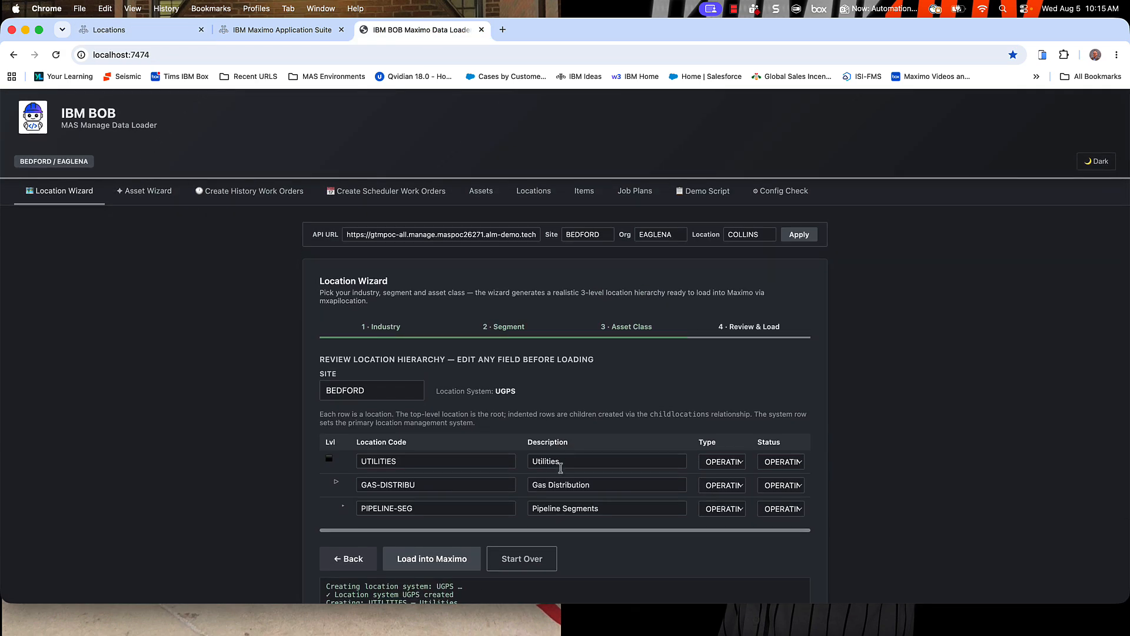
{"action": "left_click_drag", "start_coordinate": [425, 508], "coordinate": [358, 510]}
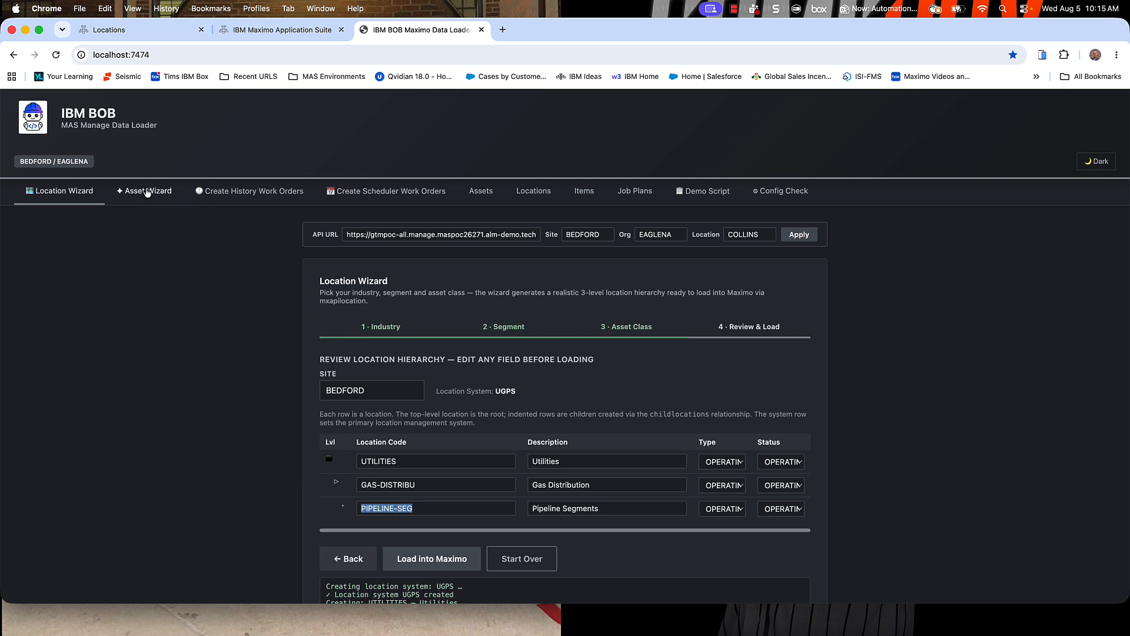
{"action": "left_click", "coordinate": [148, 191]}
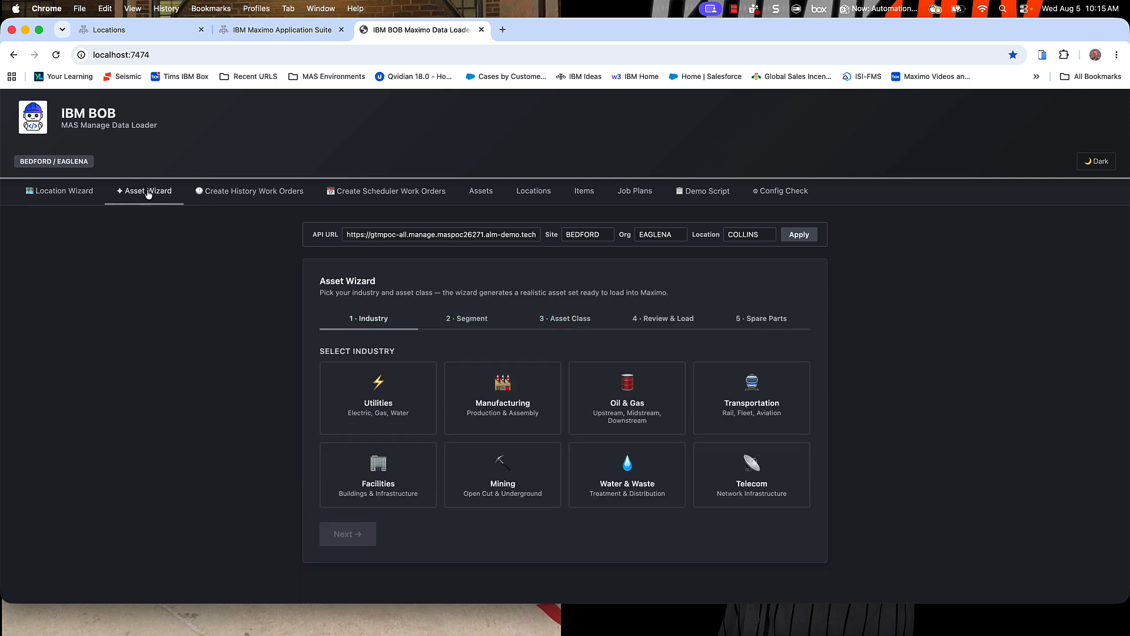
{"action": "left_click", "coordinate": [761, 234]}
{"action": "left_click_drag", "start_coordinate": [765, 234], "coordinate": [727, 234]}
{"action": "key", "text": "super+v"}
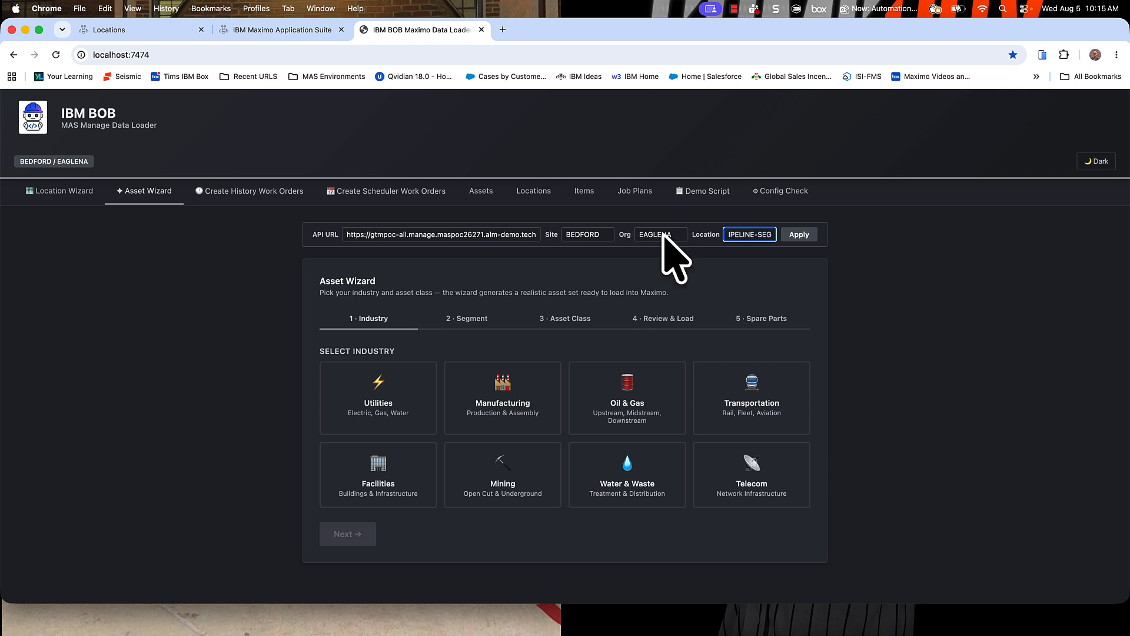
{"action": "left_click", "coordinate": [798, 238]}
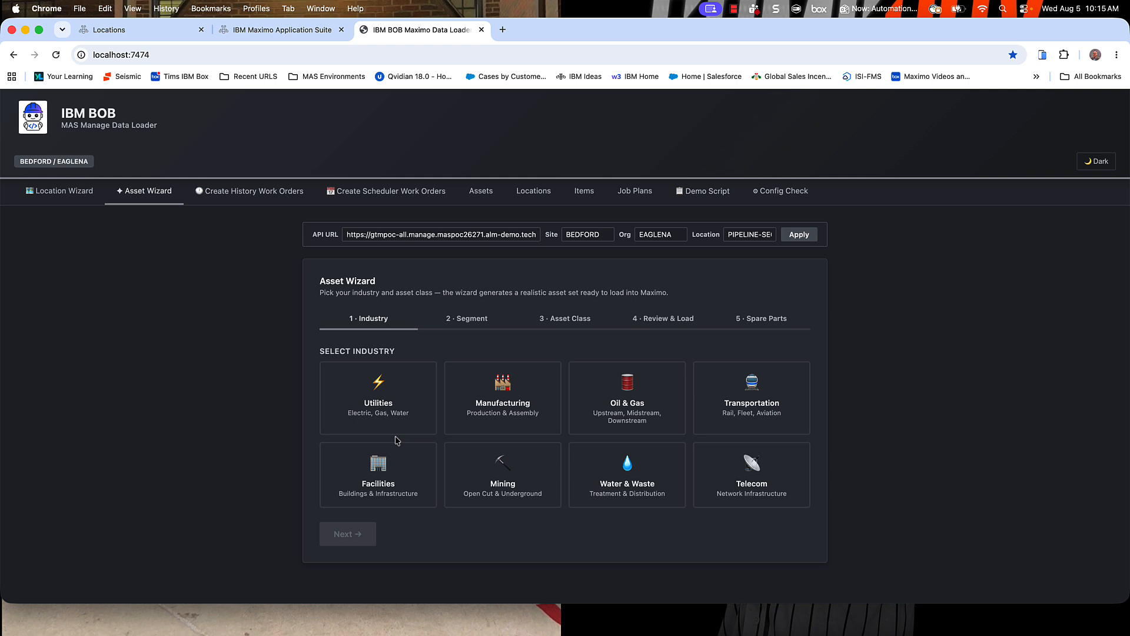
Choose the Utilities industry and the Gas Distribution segment in the Asset Wizard
{"action": "left_click", "coordinate": [392, 405]}
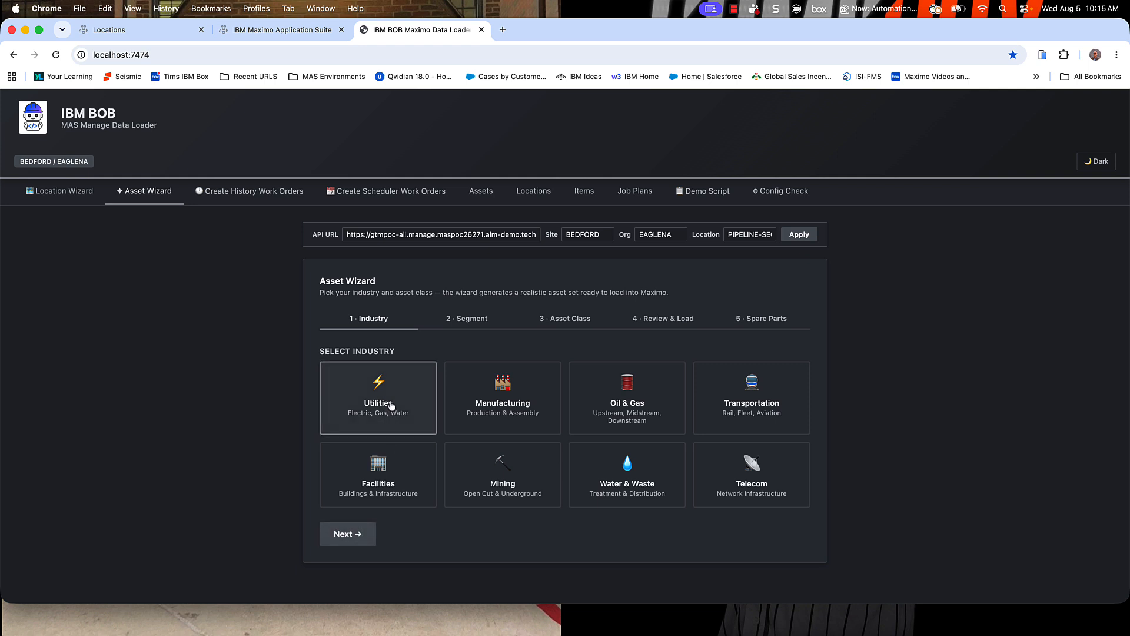
{"action": "left_click", "coordinate": [362, 536]}
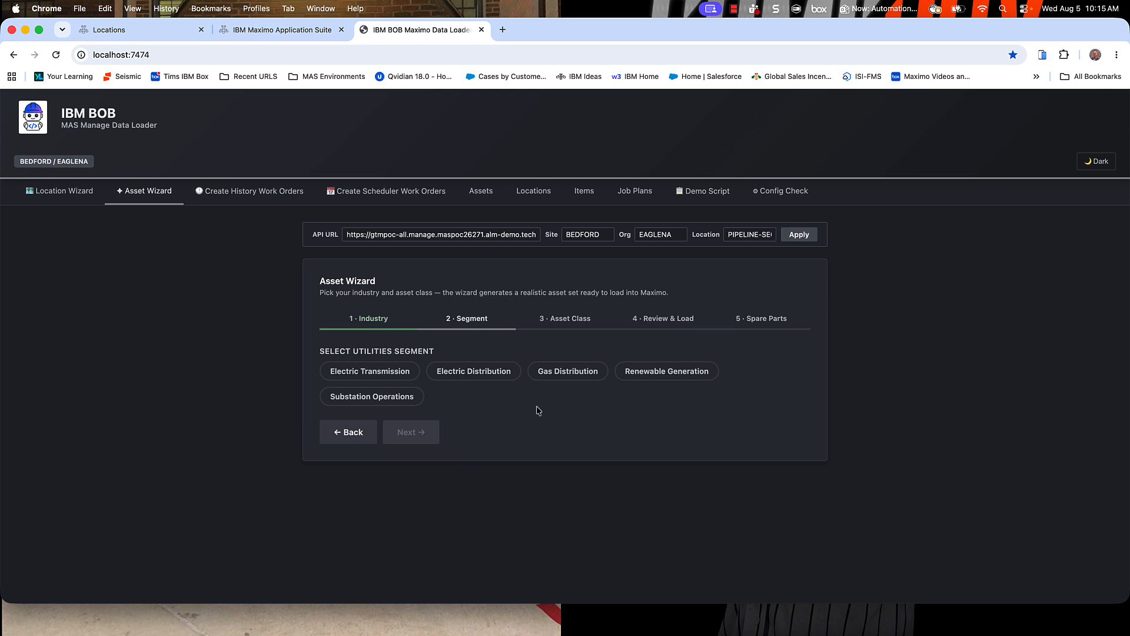
{"action": "left_click", "coordinate": [571, 371]}
{"action": "left_click", "coordinate": [411, 433]}
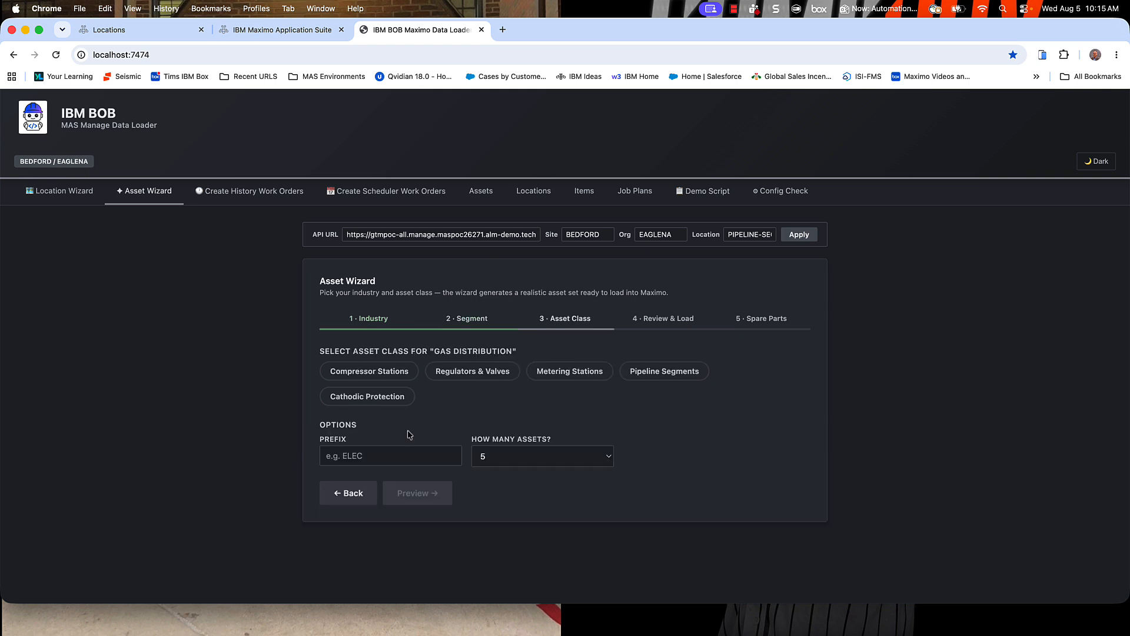
Select the Pipeline Segments asset class with 5 assets and generate the asset preview
{"action": "left_click", "coordinate": [648, 375]}
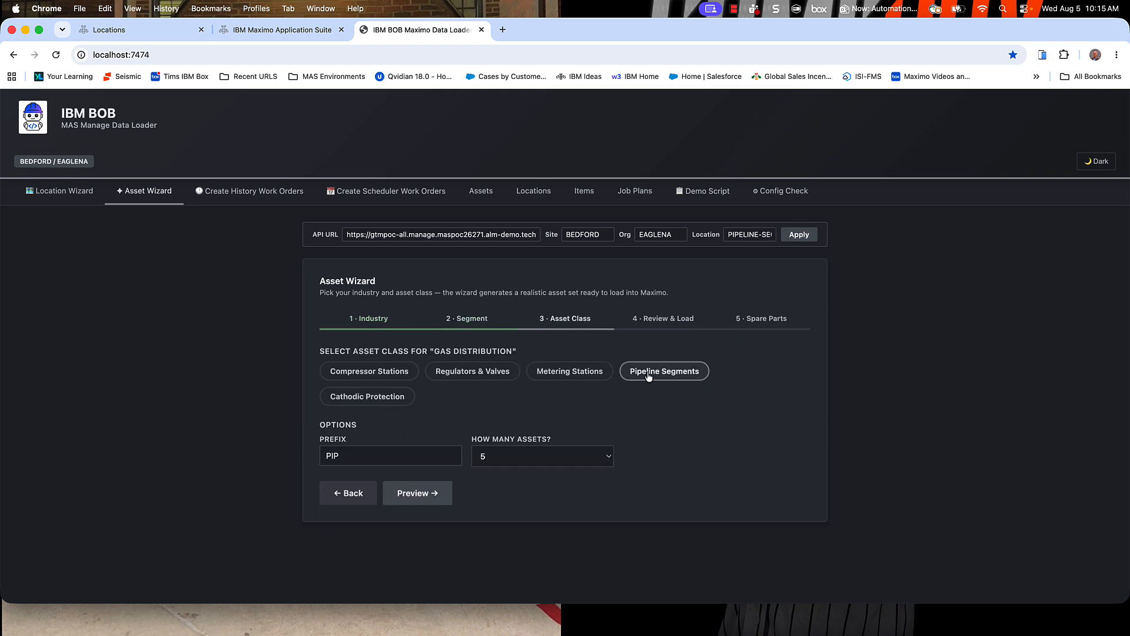
{"action": "left_click", "coordinate": [577, 464]}
{"action": "left_click", "coordinate": [573, 451]}
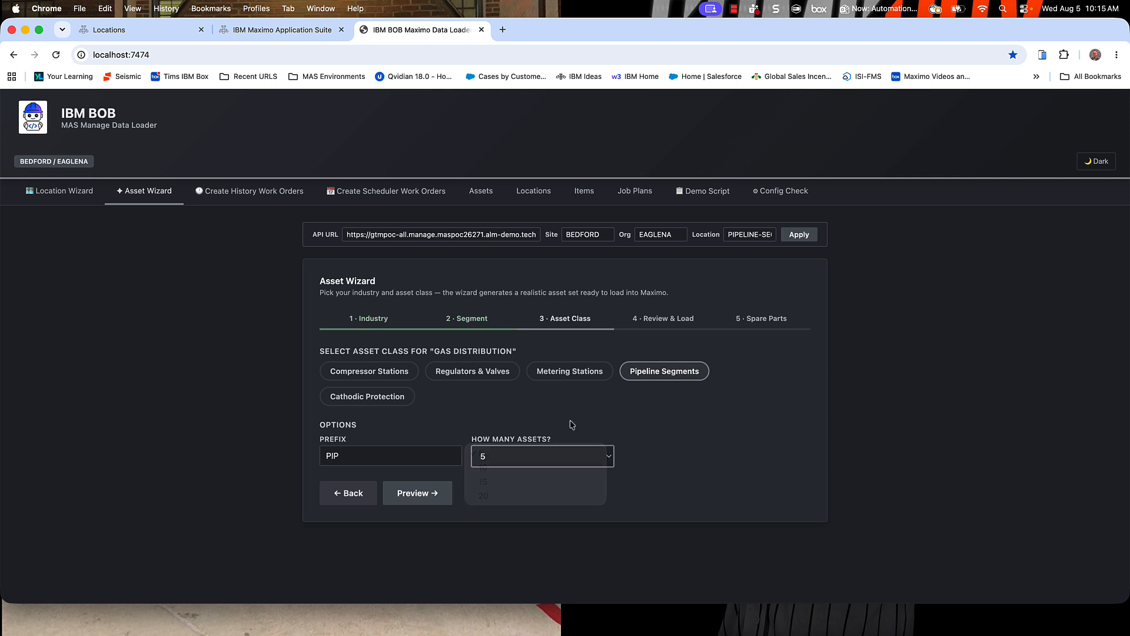
{"action": "left_click", "coordinate": [419, 492]}
Enable adding the asset class to the ASSETTYPE domain and creating a classification from it, then continue to the spare parts
{"action": "scroll", "coordinate": [668, 513], "scroll_direction": "down", "scroll_amount": 3}
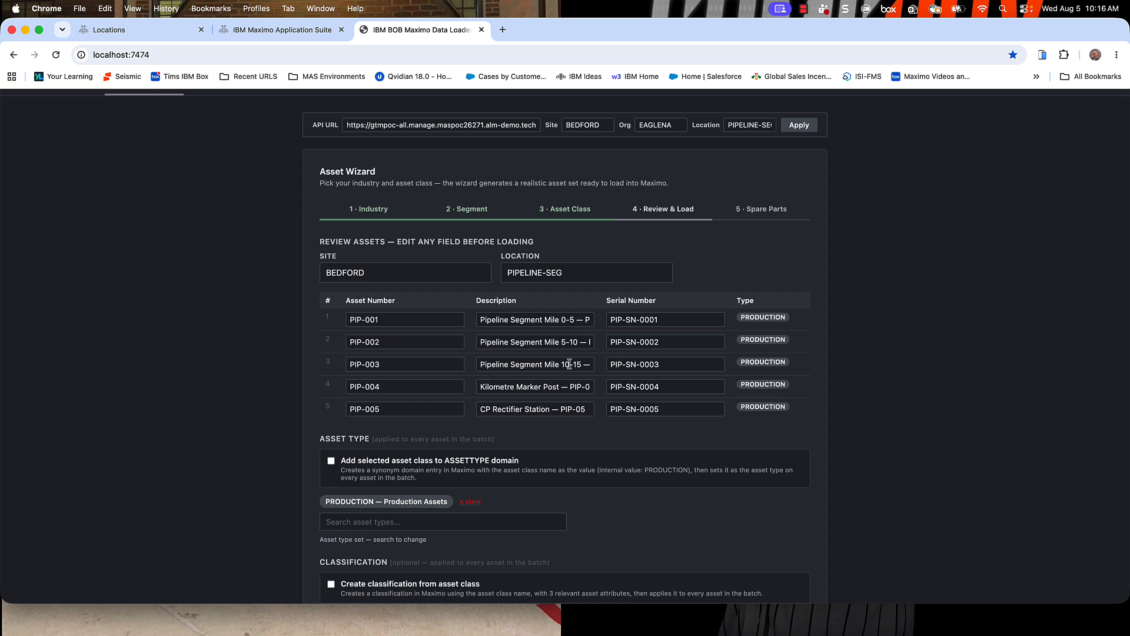
{"action": "scroll", "coordinate": [569, 364], "scroll_direction": "down", "scroll_amount": 2}
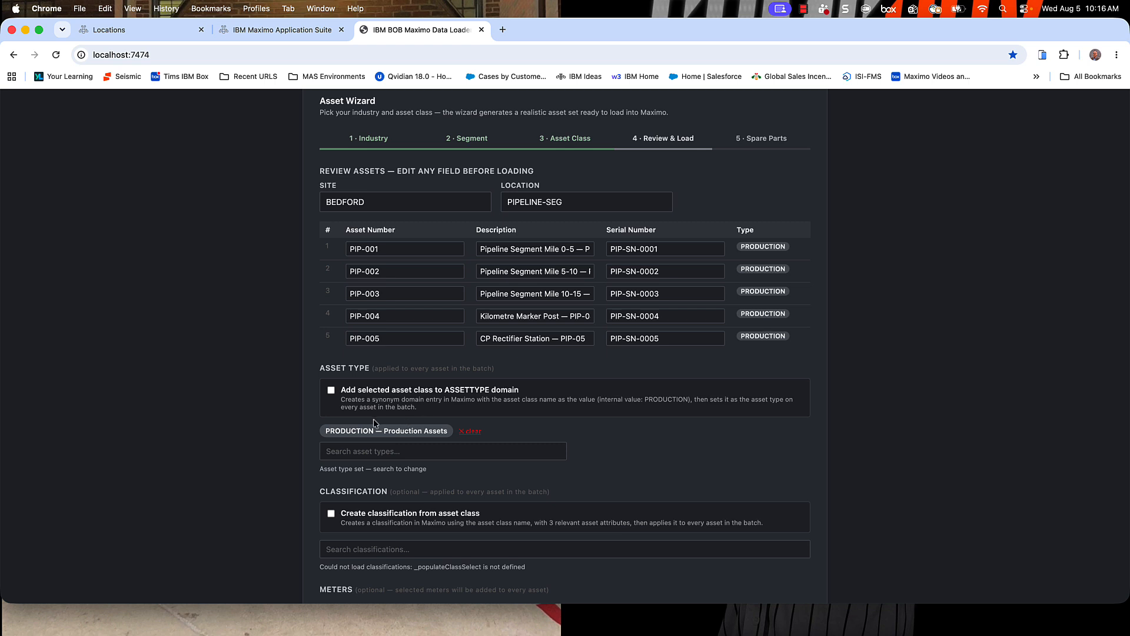
{"action": "left_click", "coordinate": [331, 391]}
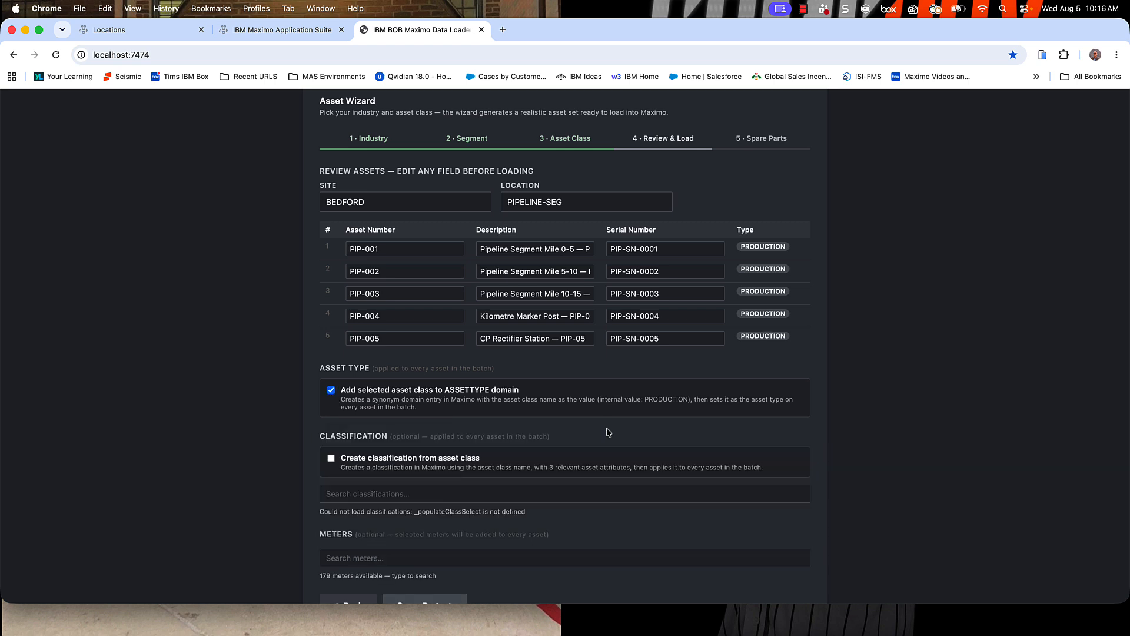
{"action": "scroll", "coordinate": [609, 428], "scroll_direction": "down", "scroll_amount": 2}
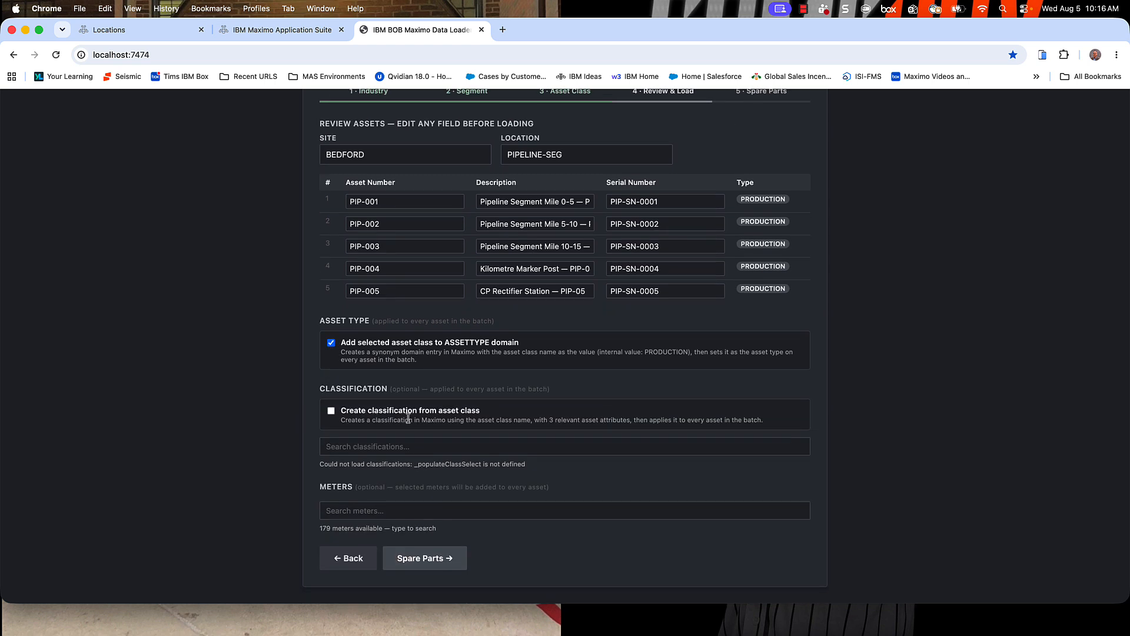
{"action": "left_click", "coordinate": [332, 411]}
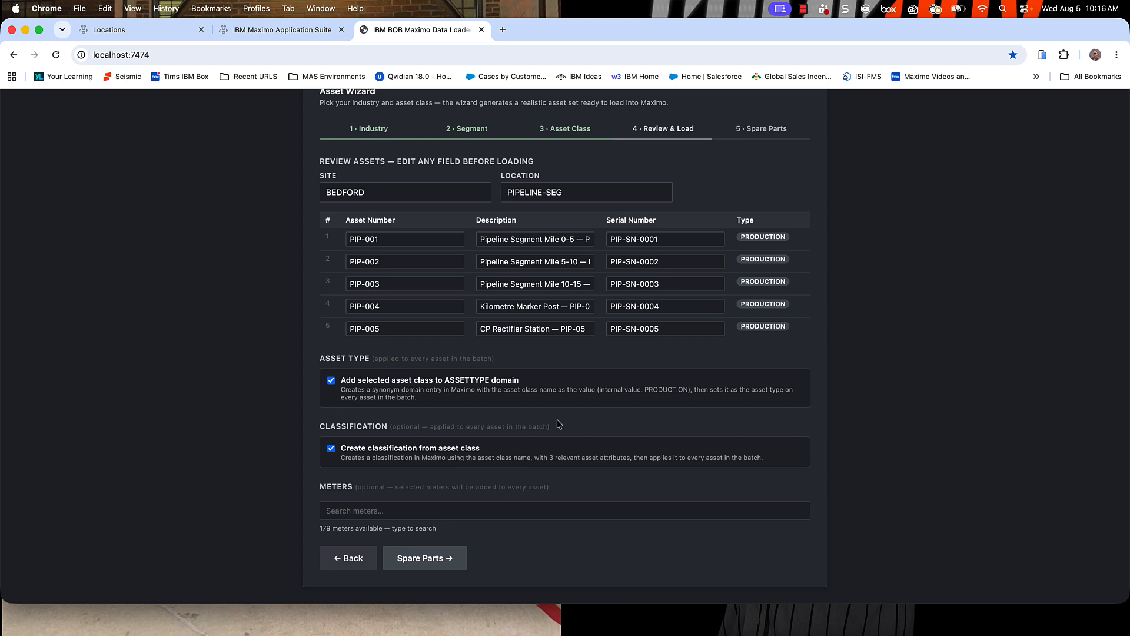
{"action": "left_click", "coordinate": [403, 513]}
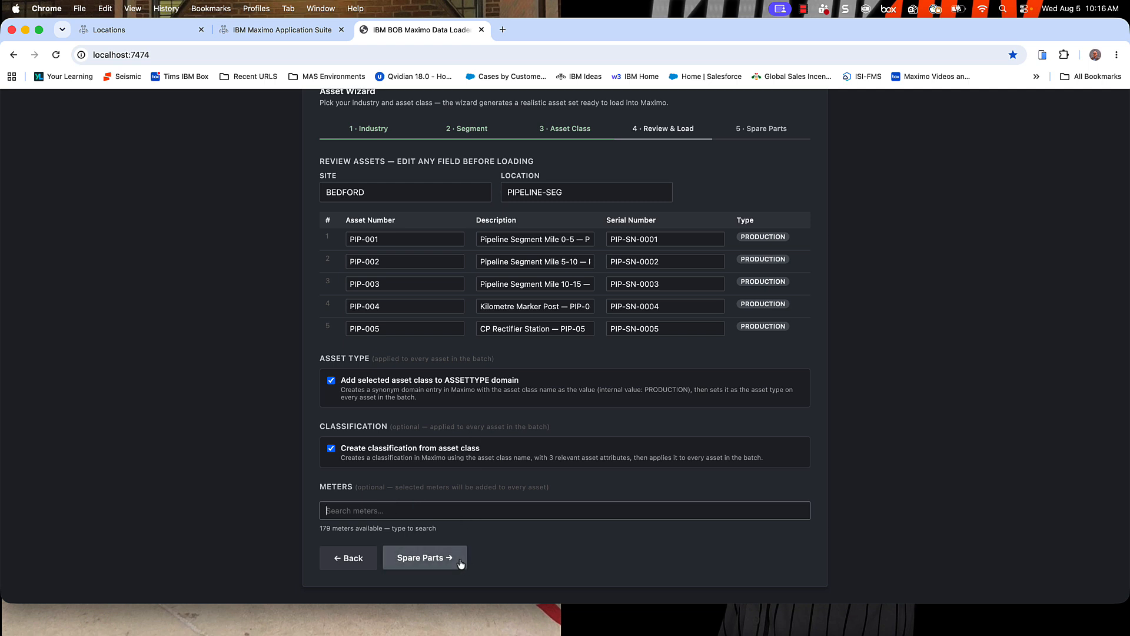
{"action": "left_click", "coordinate": [428, 561]}
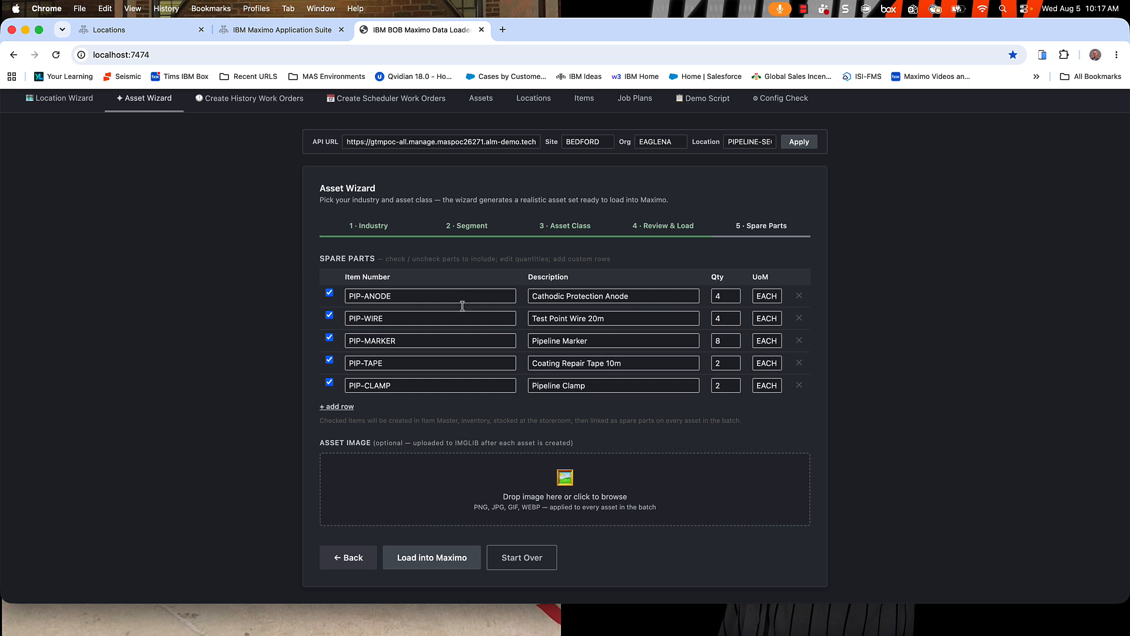
Add and remove an empty spare-part row, and attach the Pig Launcher picture, found by searching "pig", as the asset image
{"action": "left_click", "coordinate": [343, 407]}
{"action": "left_click", "coordinate": [799, 408]}
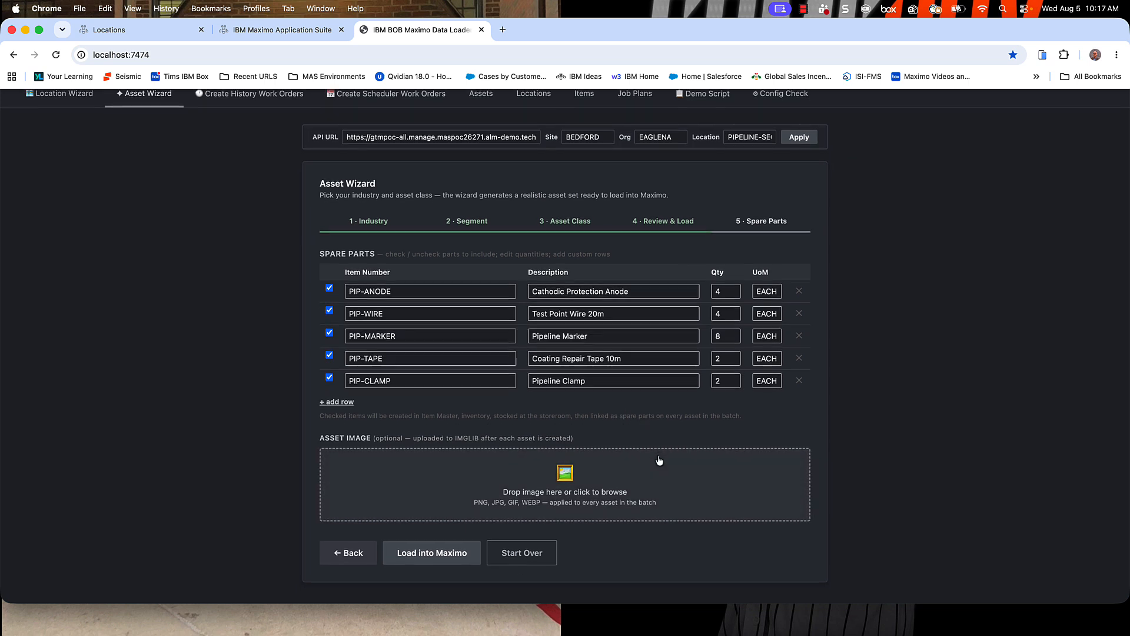
{"action": "left_click", "coordinate": [564, 478]}
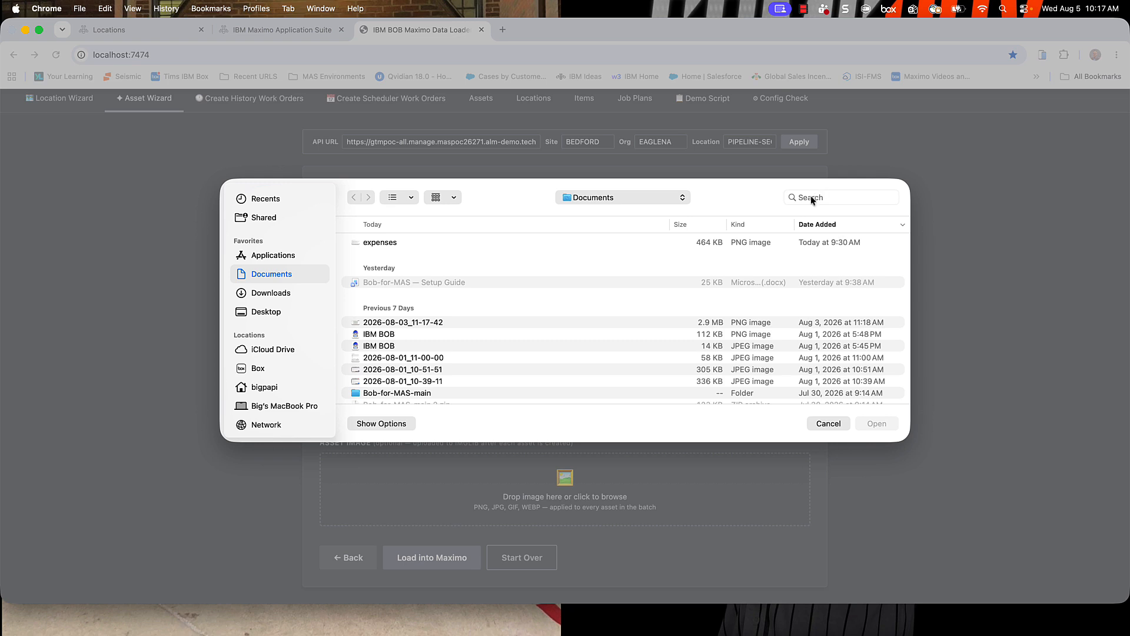
{"action": "left_click", "coordinate": [836, 198]}
{"action": "type", "text": "pig"}
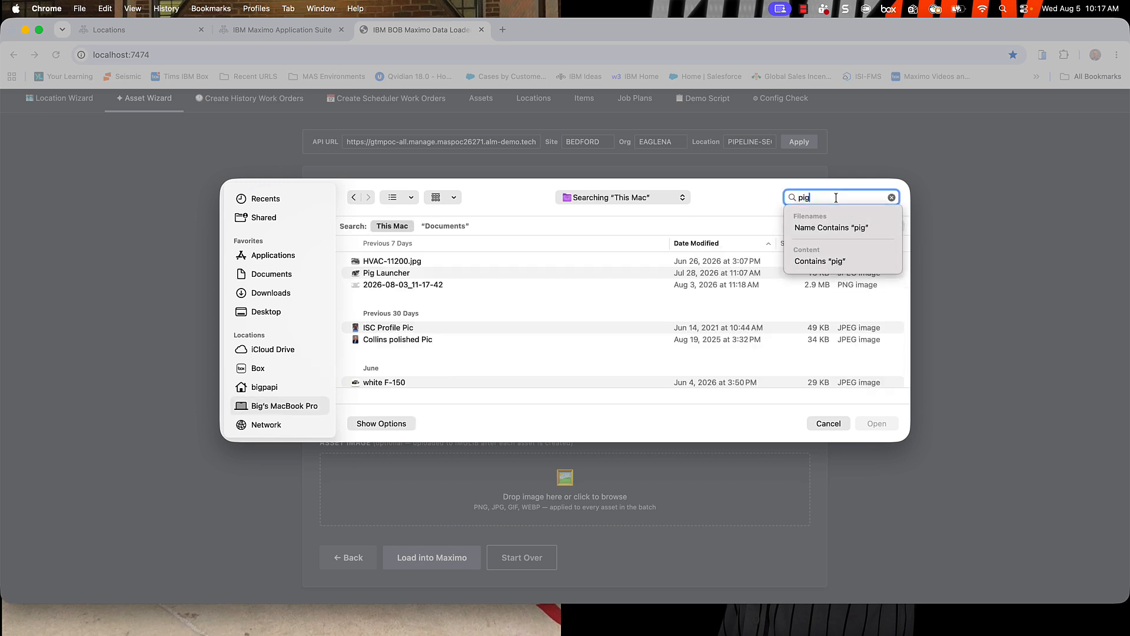
{"action": "key", "text": "Down"}
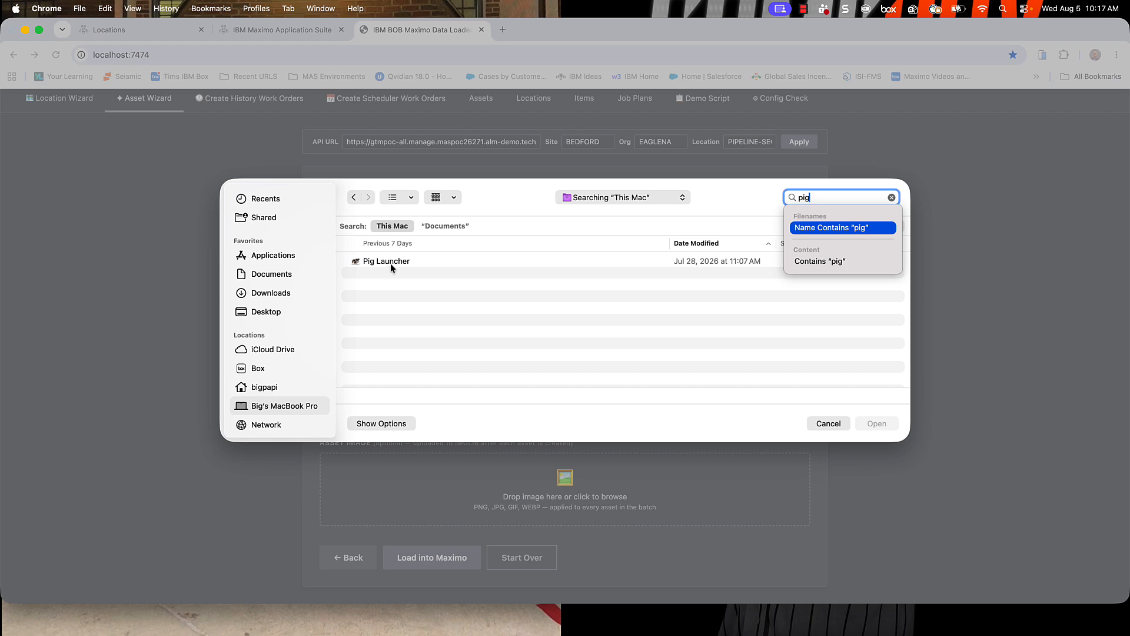
{"action": "left_click", "coordinate": [391, 262]}
{"action": "left_click", "coordinate": [864, 424]}
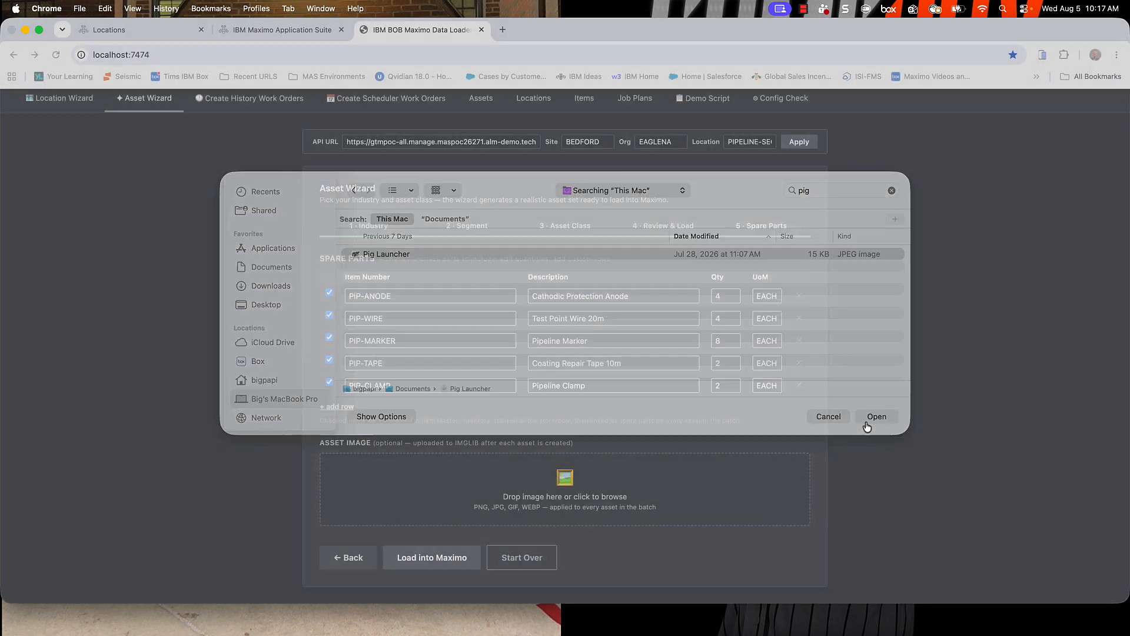
Load the pipeline assets, spare parts and image into Maximo and review the load log back to its beginning
{"action": "scroll", "coordinate": [707, 422], "scroll_direction": "down", "scroll_amount": 2}
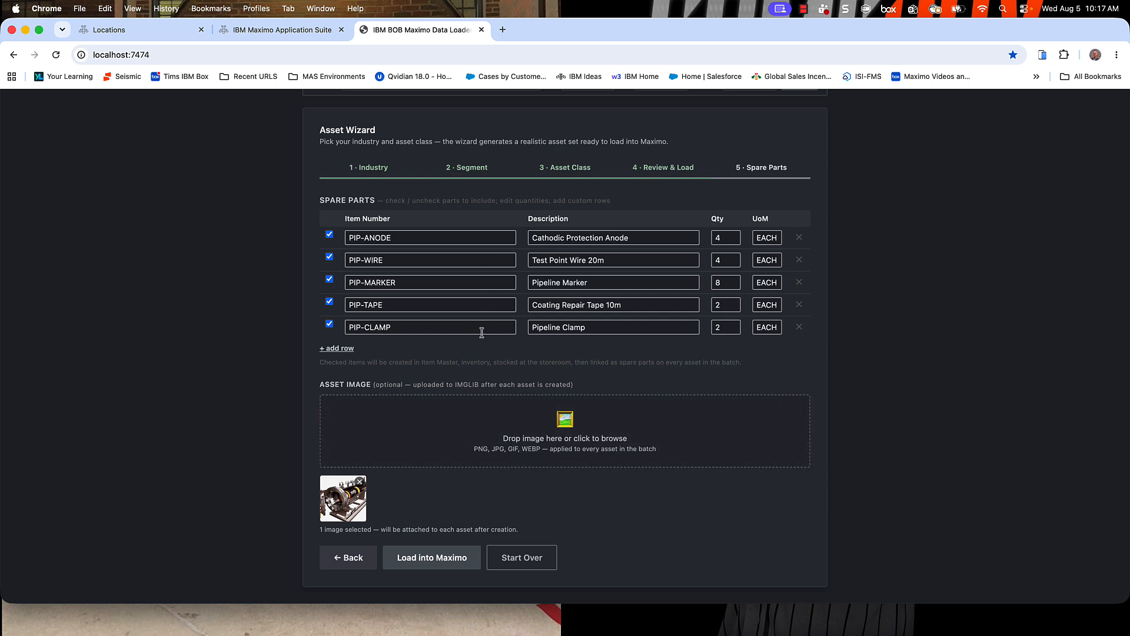
{"action": "left_click", "coordinate": [433, 558]}
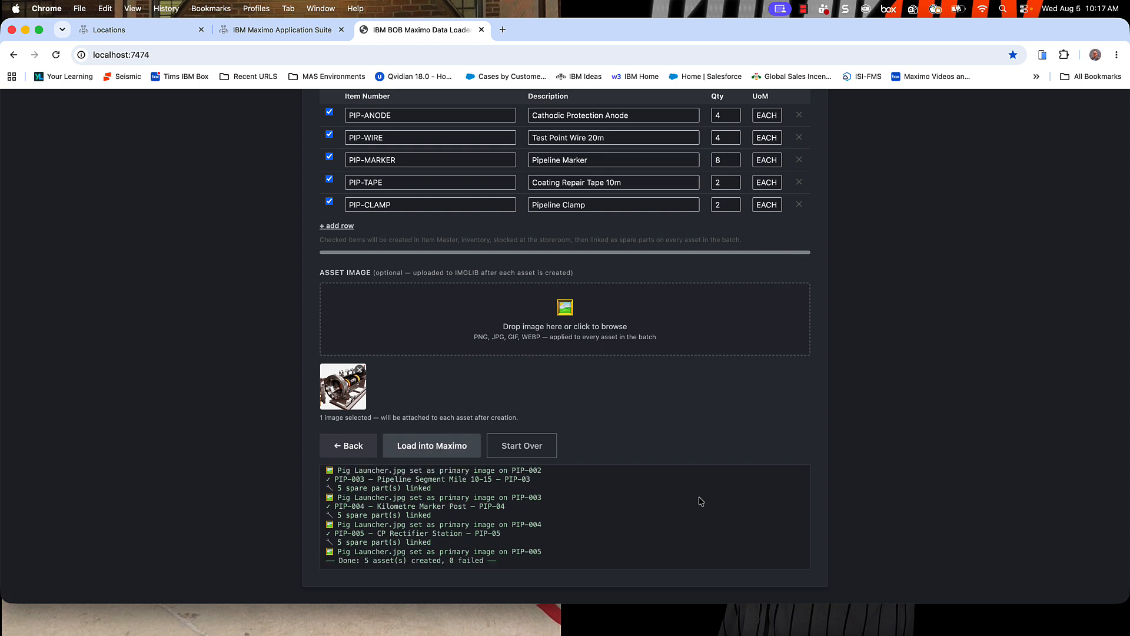
{"action": "scroll", "coordinate": [701, 501], "scroll_direction": "up", "scroll_amount": 4}
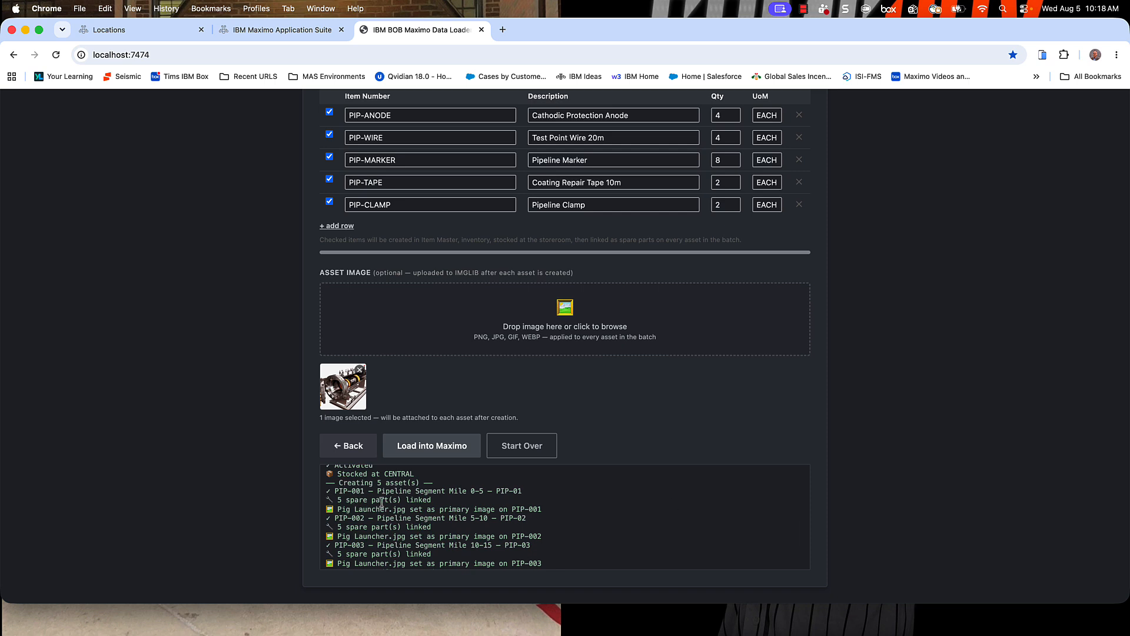
{"action": "scroll", "coordinate": [381, 502], "scroll_direction": "up", "scroll_amount": 6}
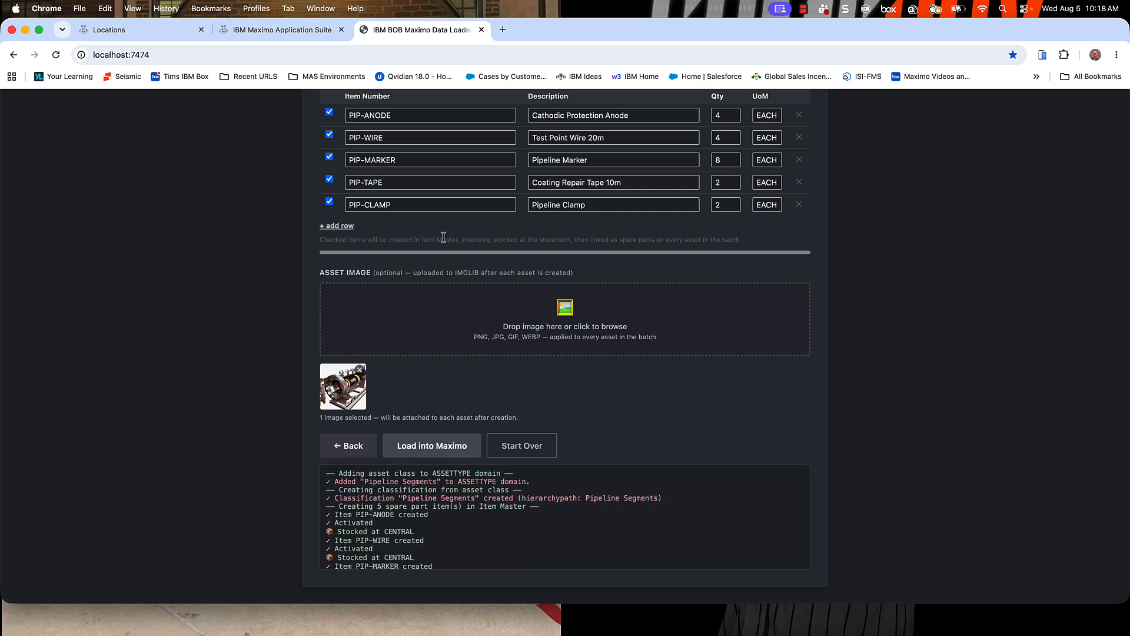
Switch to Maximo, open the Assets application, filter assets by "PIP" and open the PIP-001 record
{"action": "left_click", "coordinate": [175, 31]}
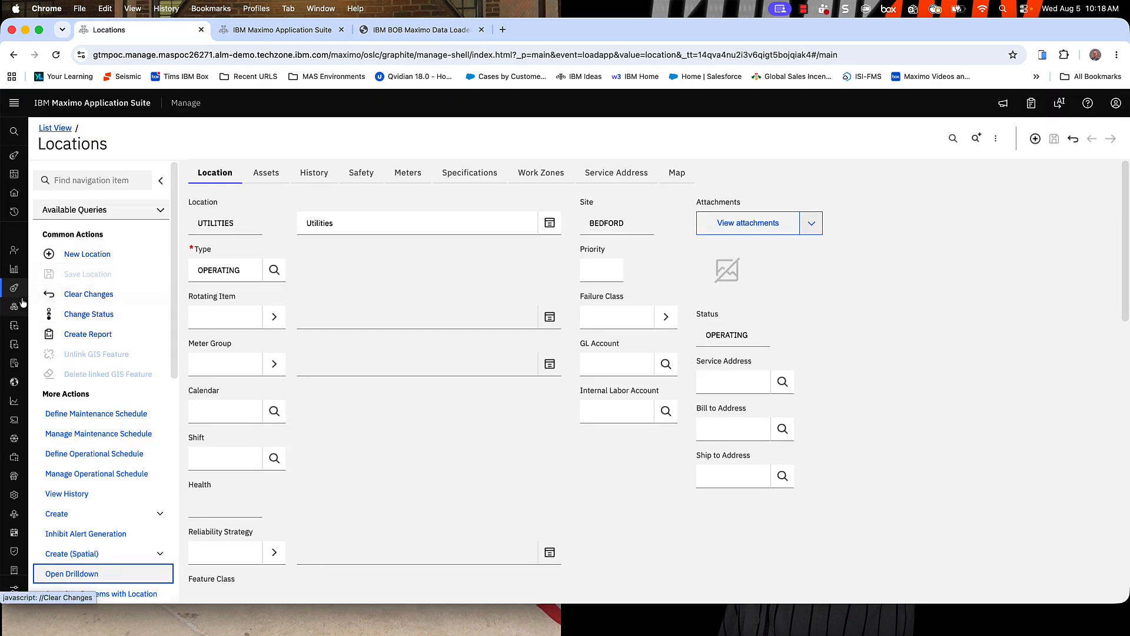
{"action": "mouse_move", "coordinate": [17, 307]}
{"action": "left_click", "coordinate": [53, 307]}
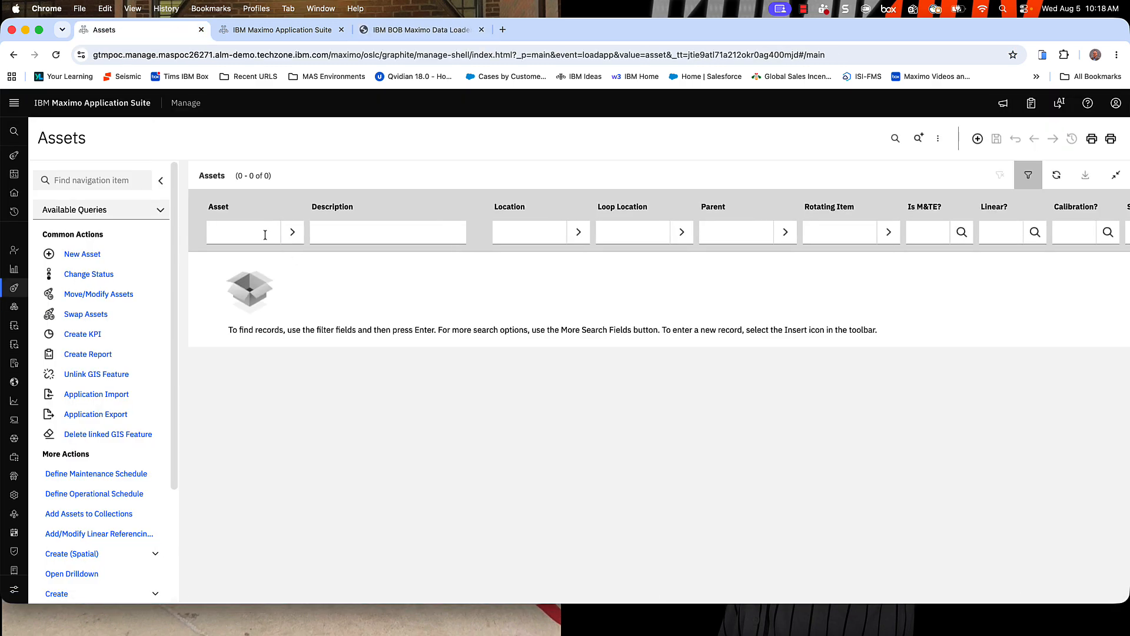
{"action": "left_click", "coordinate": [260, 233]}
{"action": "type", "text": "PIP"}
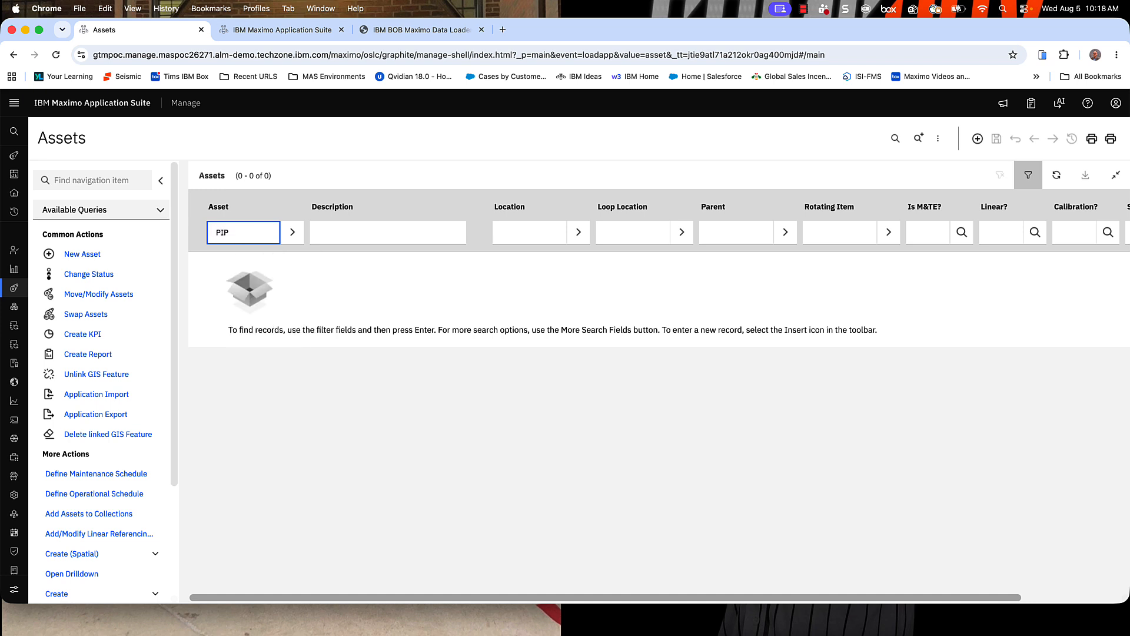
{"action": "key", "text": "Return"}
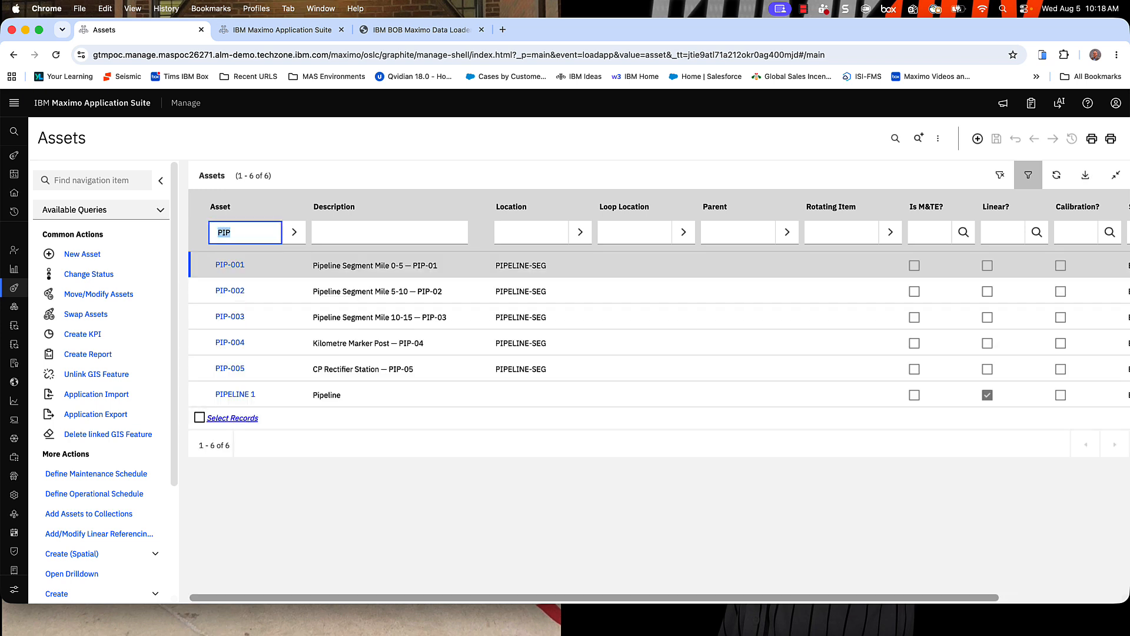
{"action": "left_click", "coordinate": [238, 268]}
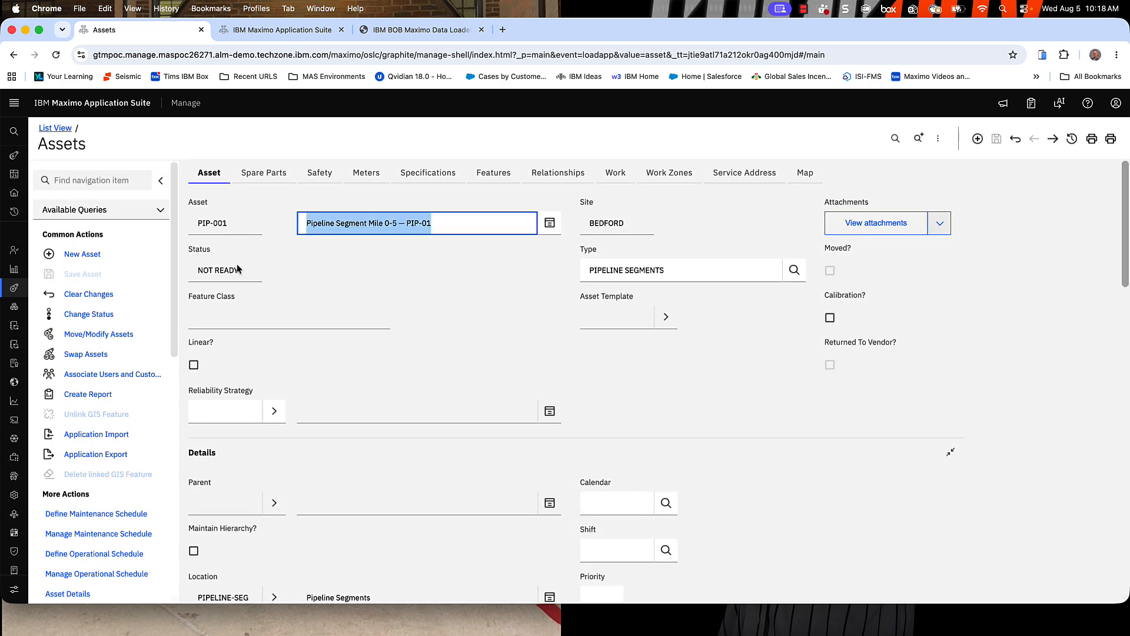
Examine PIP-001's image and asset type, its linked spare parts, and its classification specifications
{"action": "scroll", "coordinate": [427, 339], "scroll_direction": "down", "scroll_amount": 7}
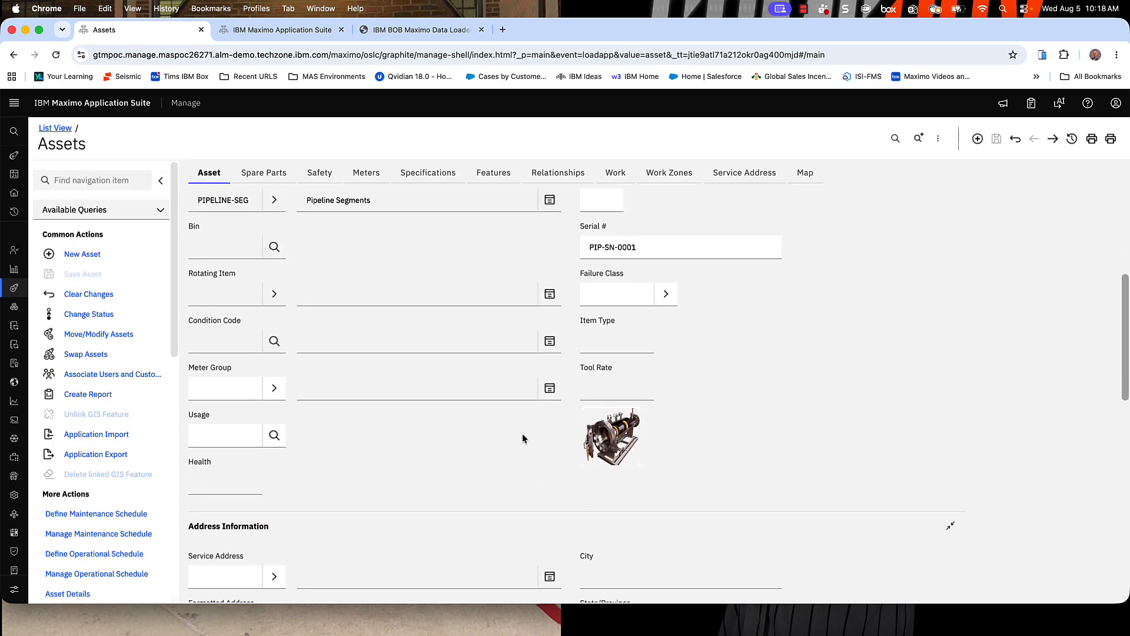
{"action": "scroll", "coordinate": [522, 438], "scroll_direction": "up", "scroll_amount": 2}
{"action": "scroll", "coordinate": [525, 434], "scroll_direction": "up", "scroll_amount": 5}
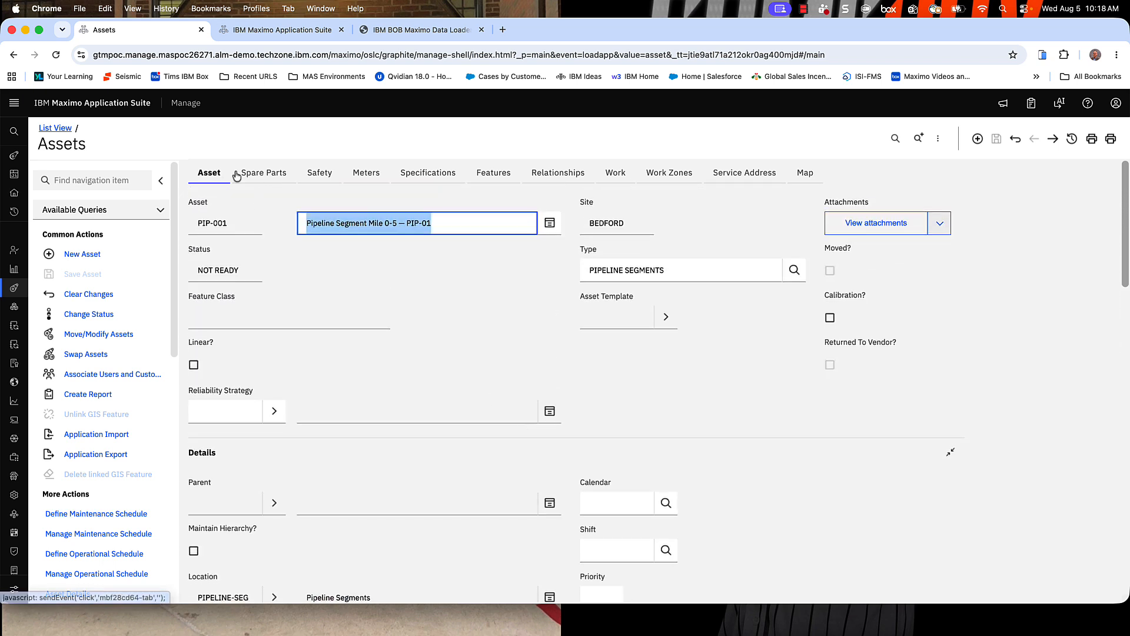
{"action": "left_click", "coordinate": [700, 269]}
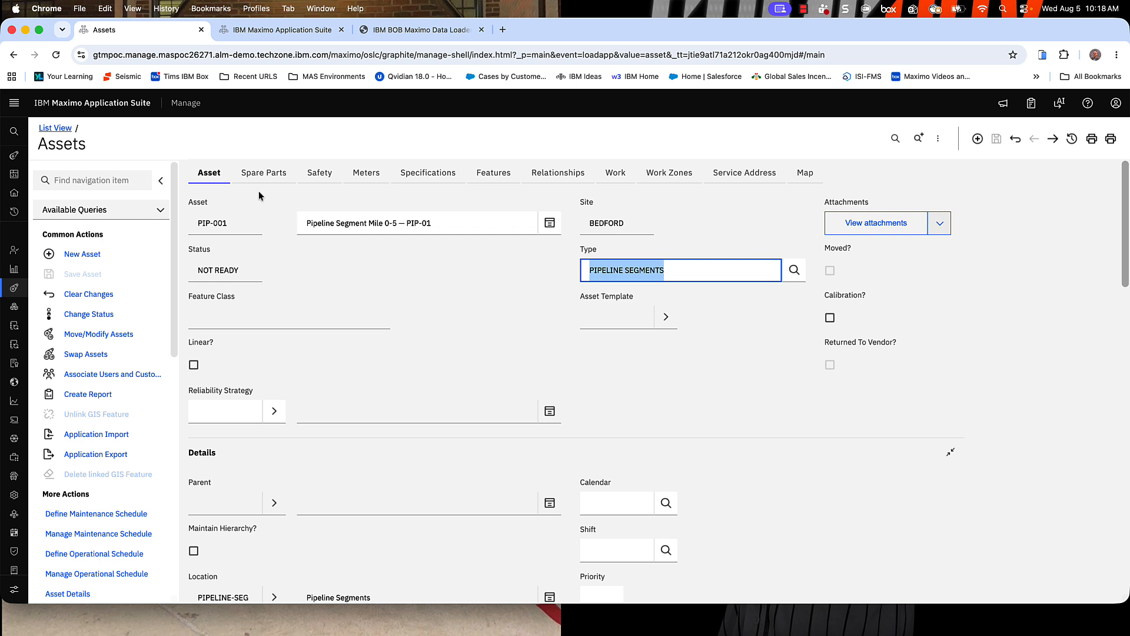
{"action": "left_click", "coordinate": [265, 175]}
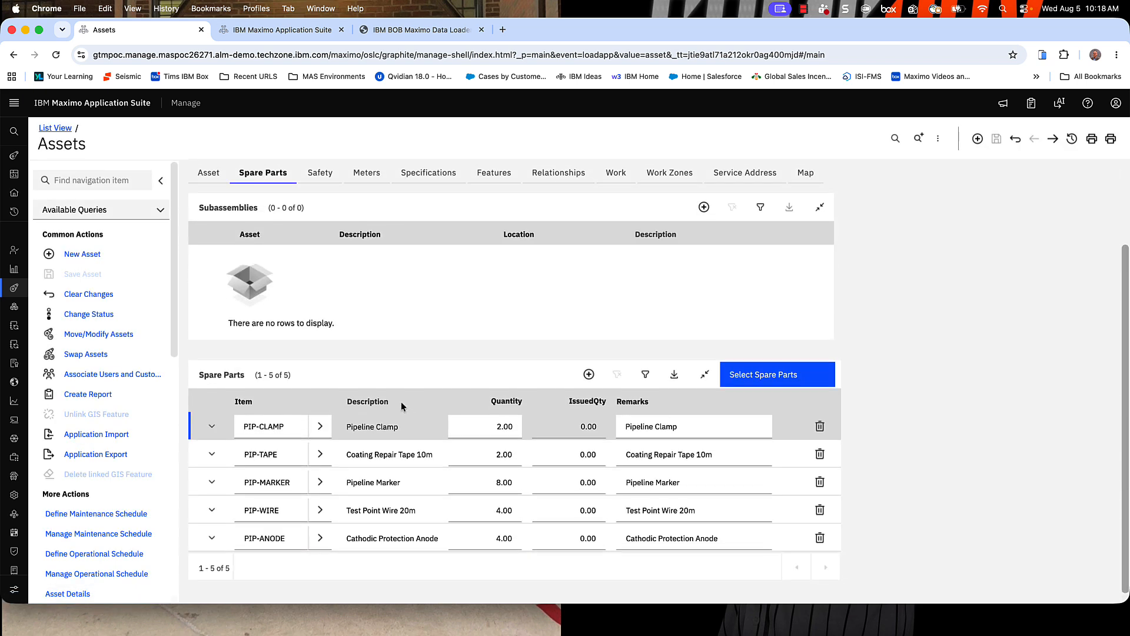
{"action": "left_click", "coordinate": [422, 176]}
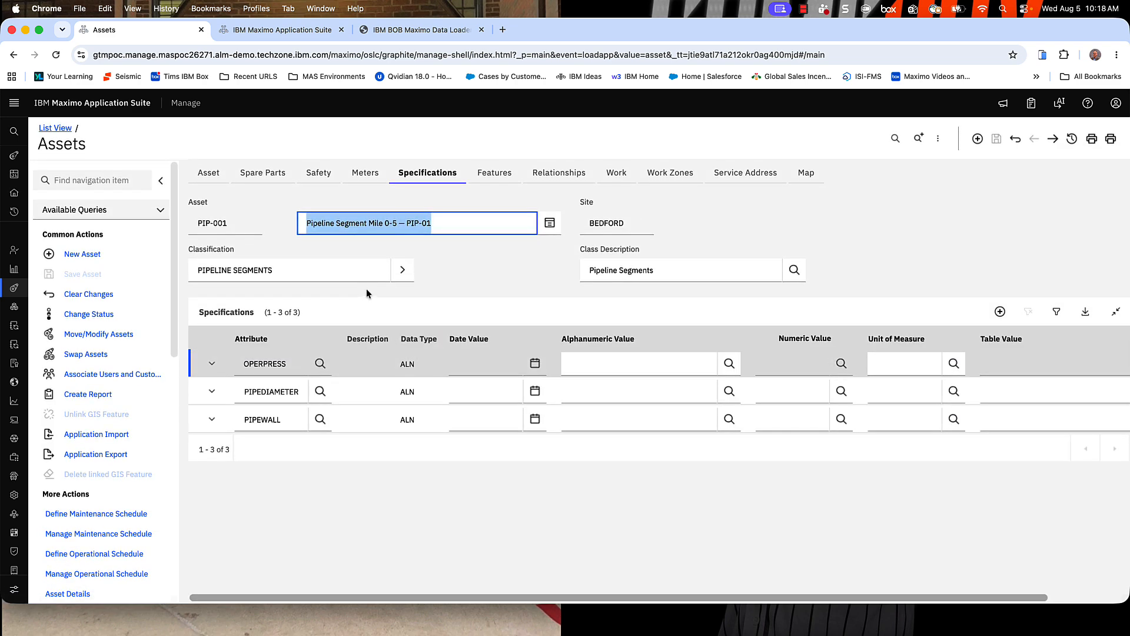
Return to PIP-001's main asset details and open the drilldown for the asset
{"action": "left_click", "coordinate": [214, 175]}
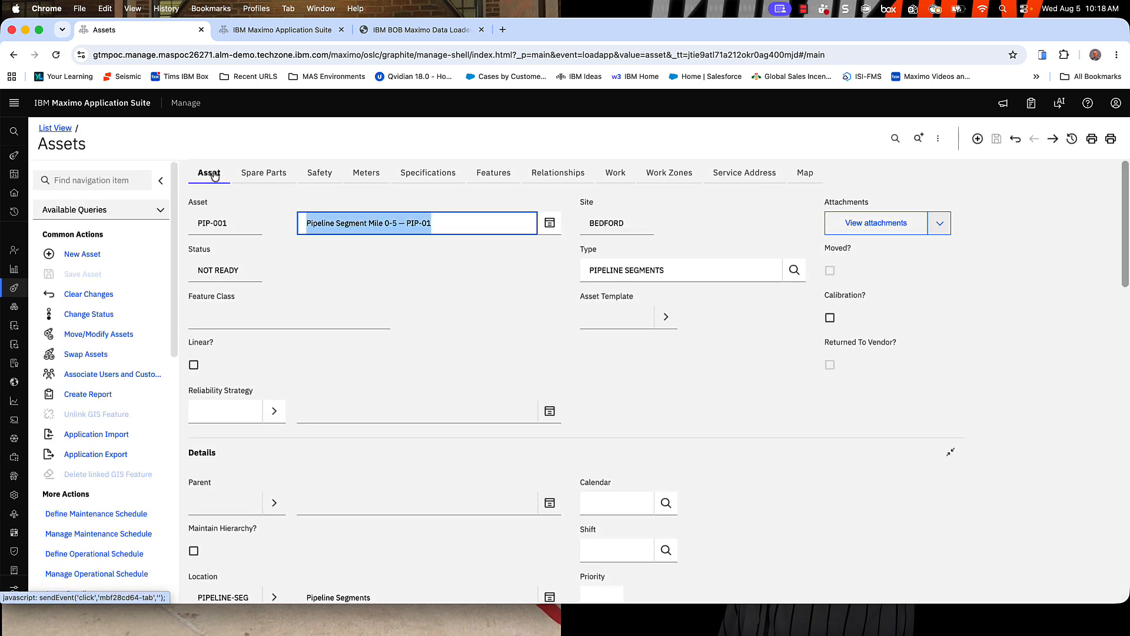
{"action": "scroll", "coordinate": [136, 434], "scroll_direction": "down", "scroll_amount": 10}
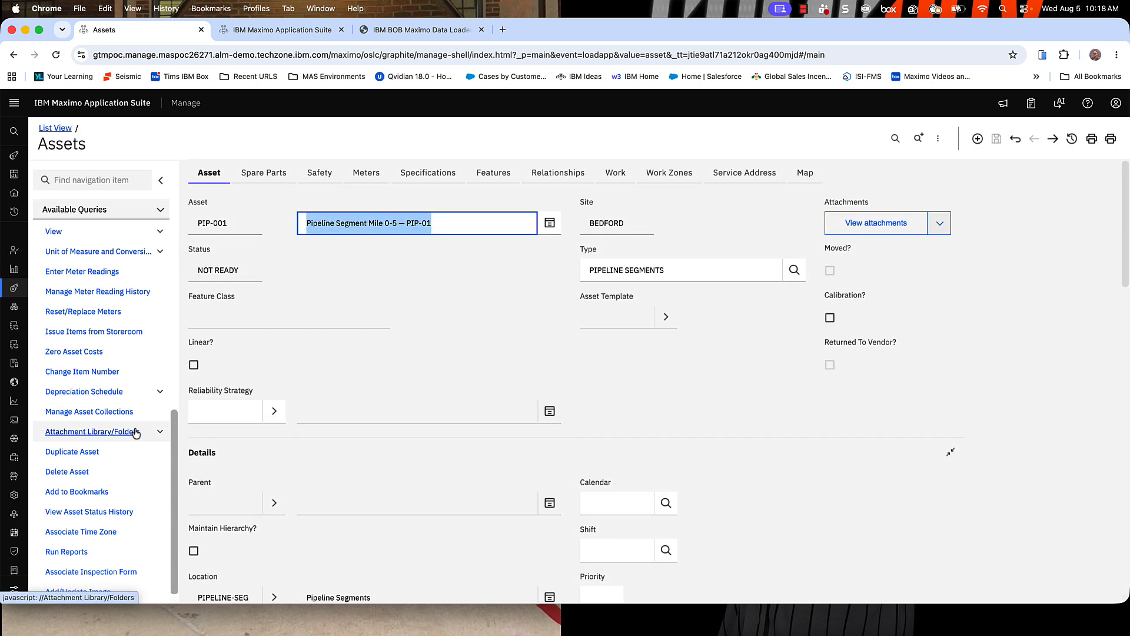
{"action": "scroll", "coordinate": [136, 434], "scroll_direction": "up", "scroll_amount": 5}
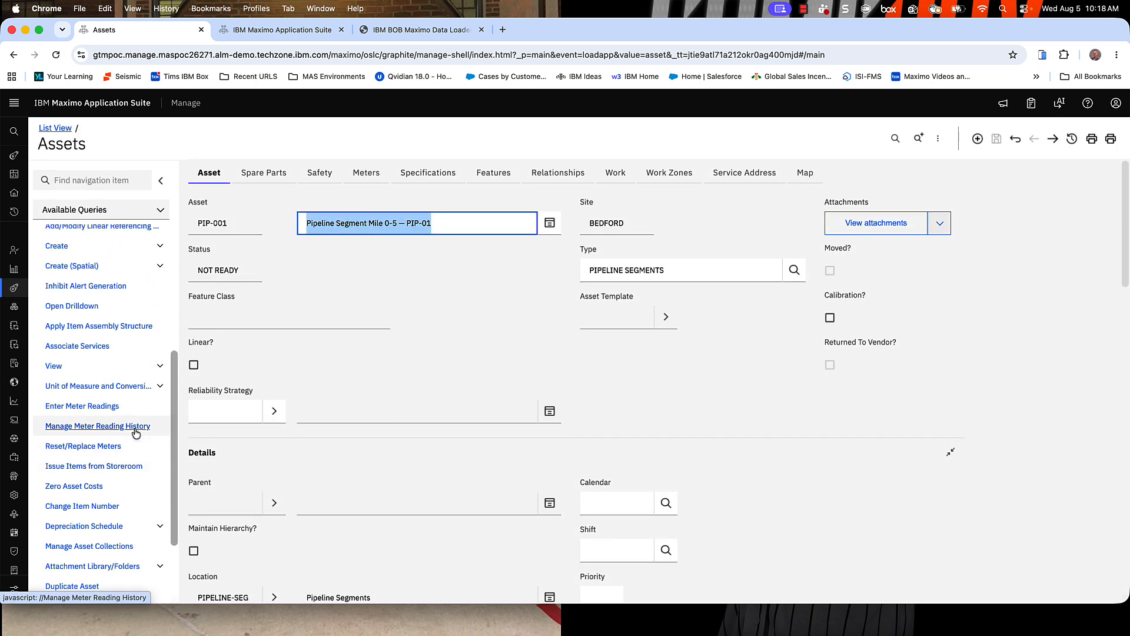
{"action": "left_click", "coordinate": [111, 396]}
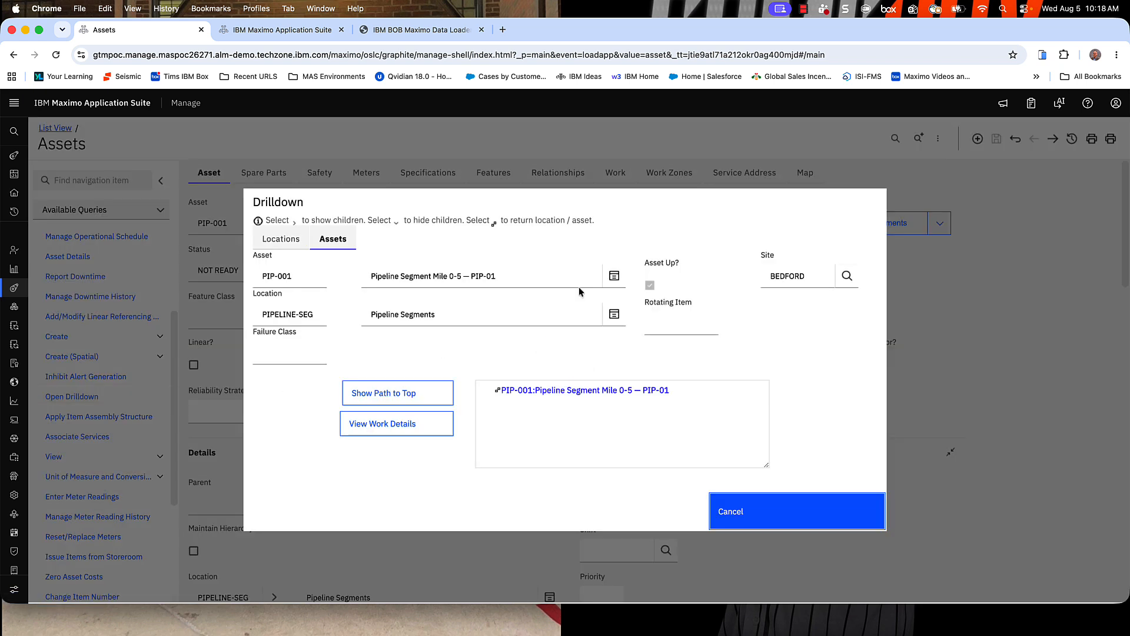
Examine PIP-001's location path up to the top of the UGPS system and the assets at Pipeline Segments, closing the drilldown
{"action": "left_click", "coordinate": [282, 242]}
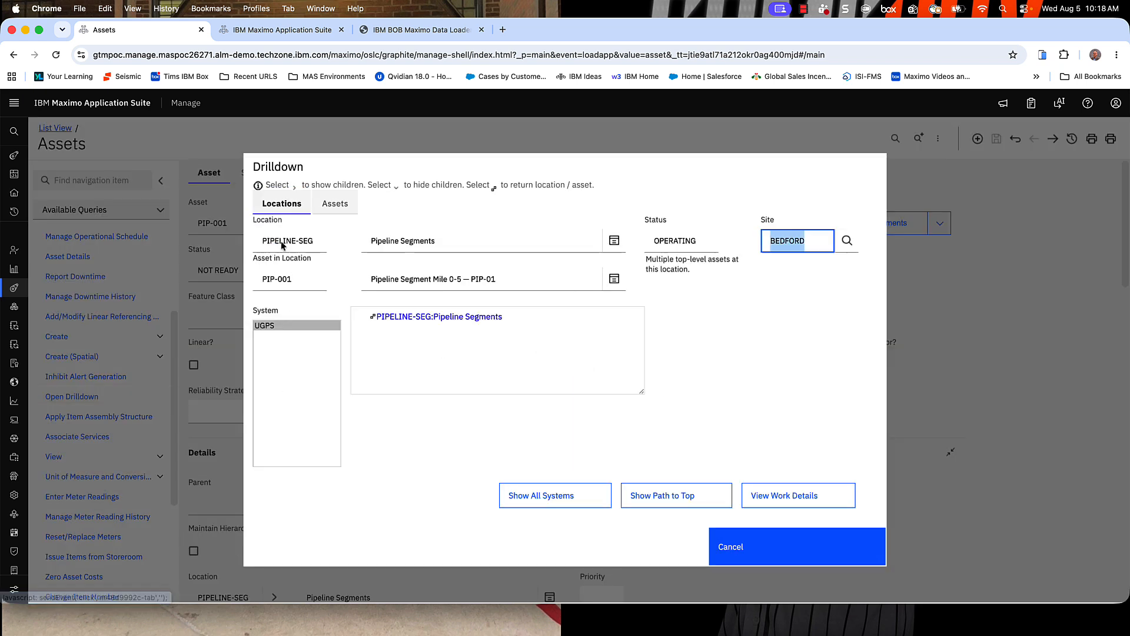
{"action": "left_click", "coordinate": [657, 497]}
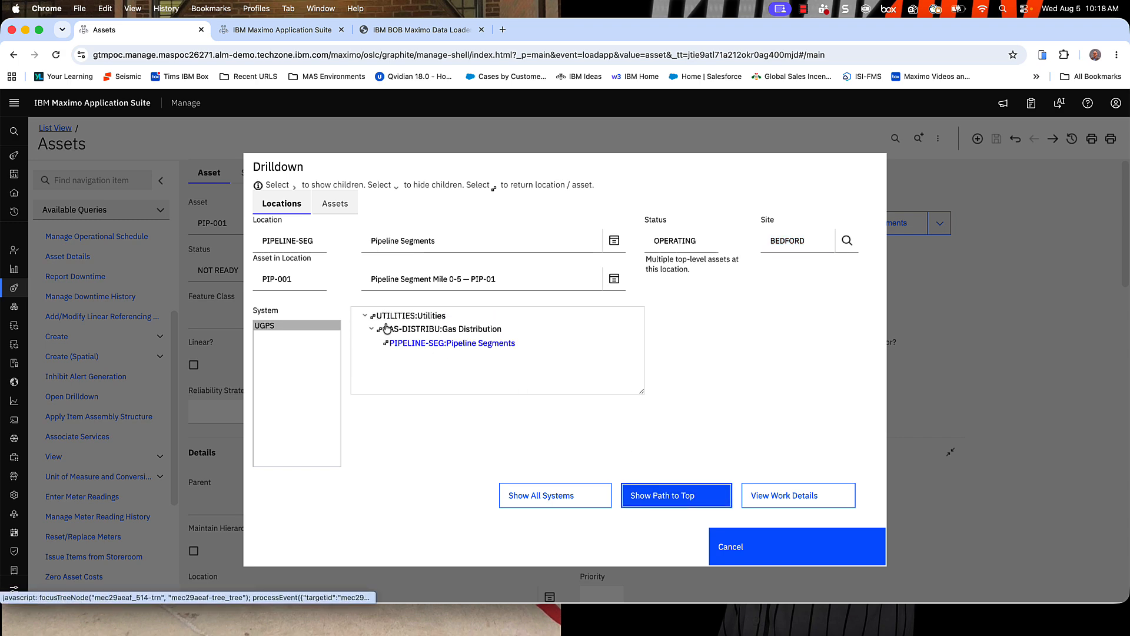
{"action": "left_click", "coordinate": [410, 344]}
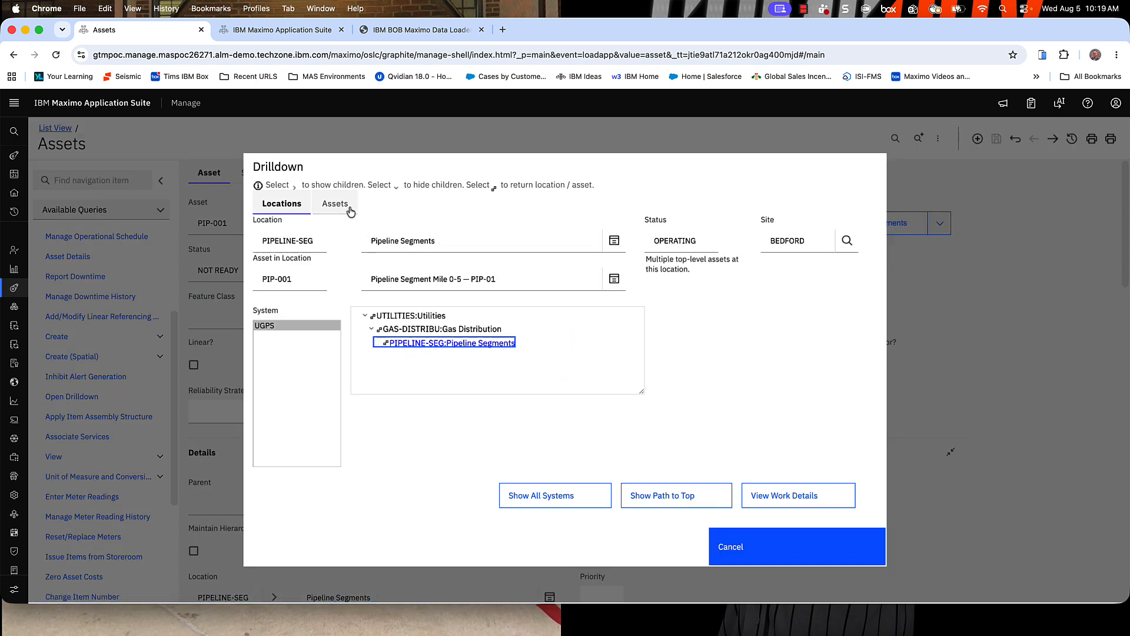
{"action": "left_click", "coordinate": [348, 209]}
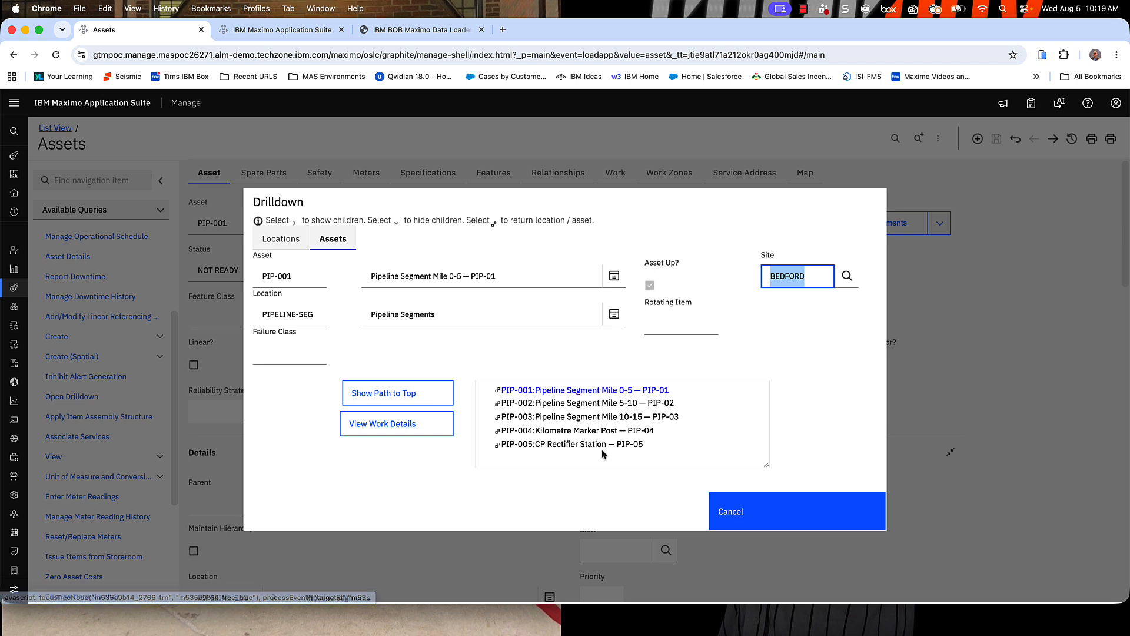
{"action": "left_click", "coordinate": [745, 513]}
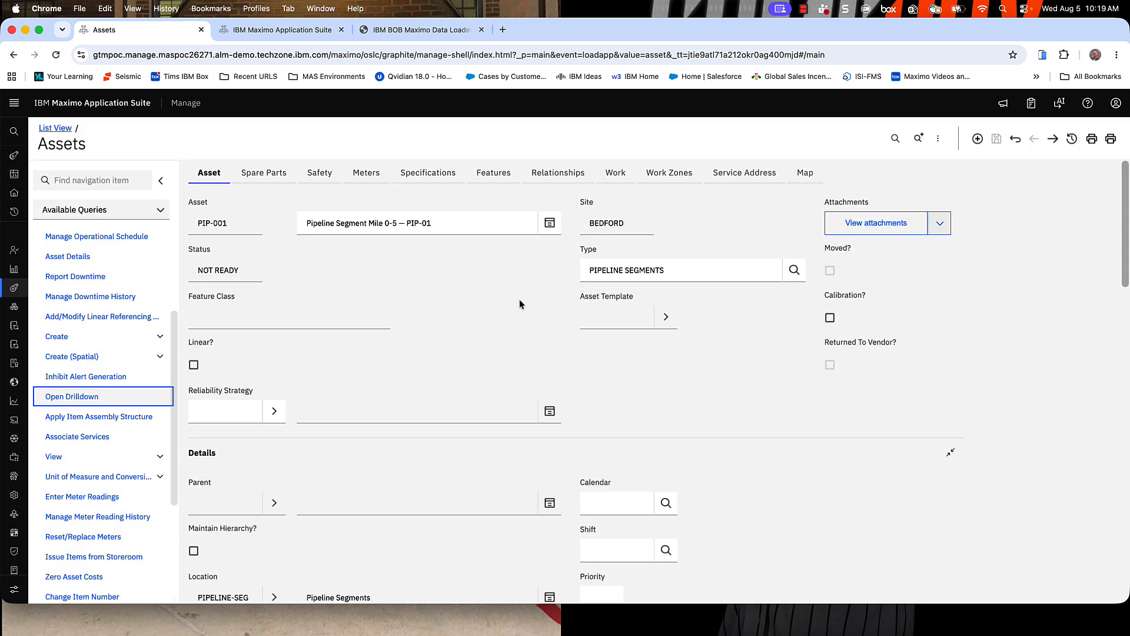
Switch to the IBM BOB data loader, open the historical work order generator and select asset PIP-001 as its target
{"action": "left_click", "coordinate": [433, 29]}
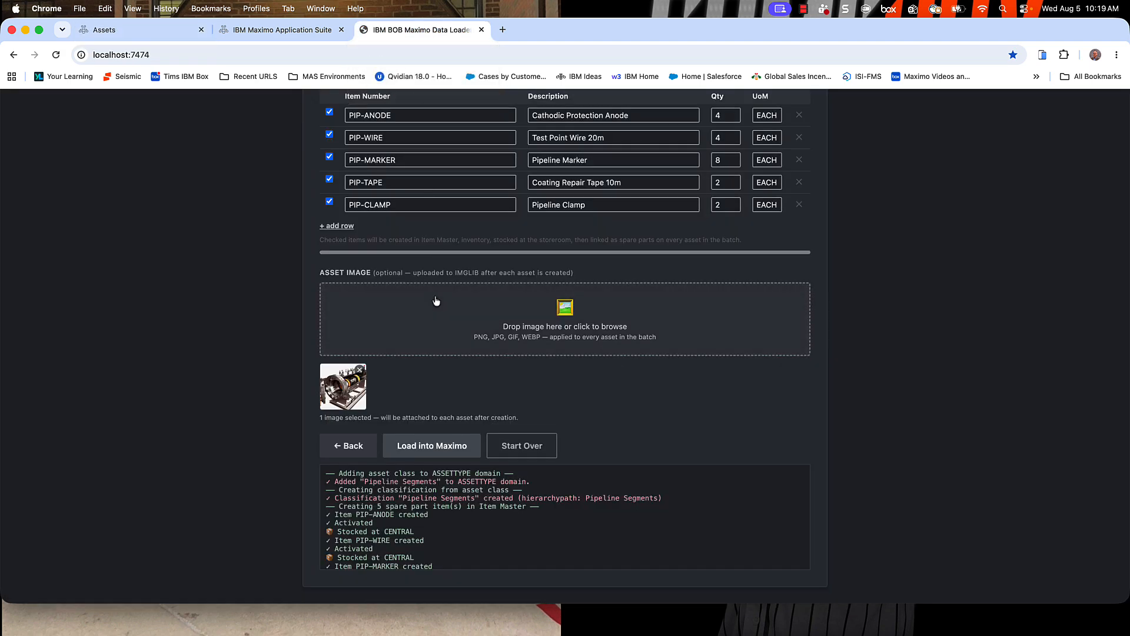
{"action": "scroll", "coordinate": [436, 300], "scroll_direction": "down", "scroll_amount": 1}
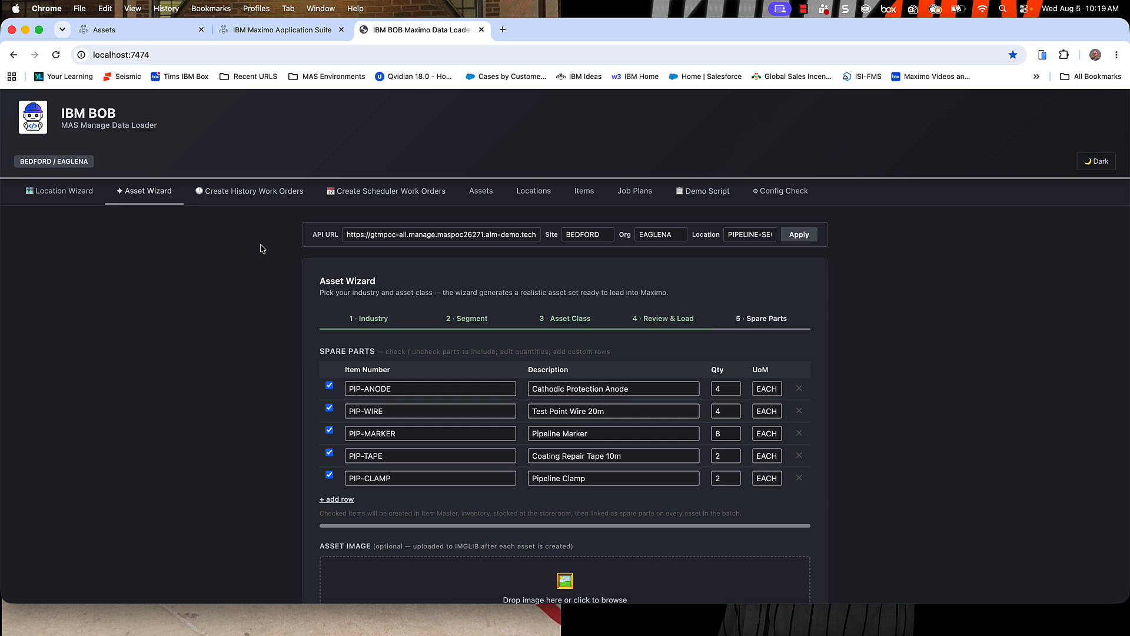
{"action": "key", "text": "super+1"}
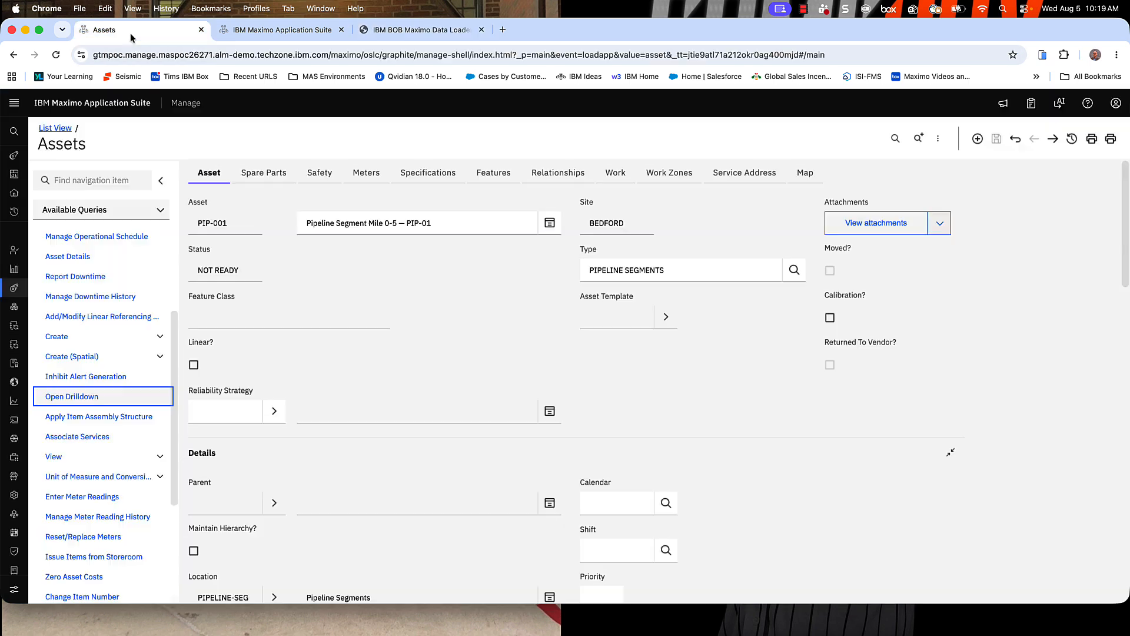
{"action": "left_click", "coordinate": [240, 227]}
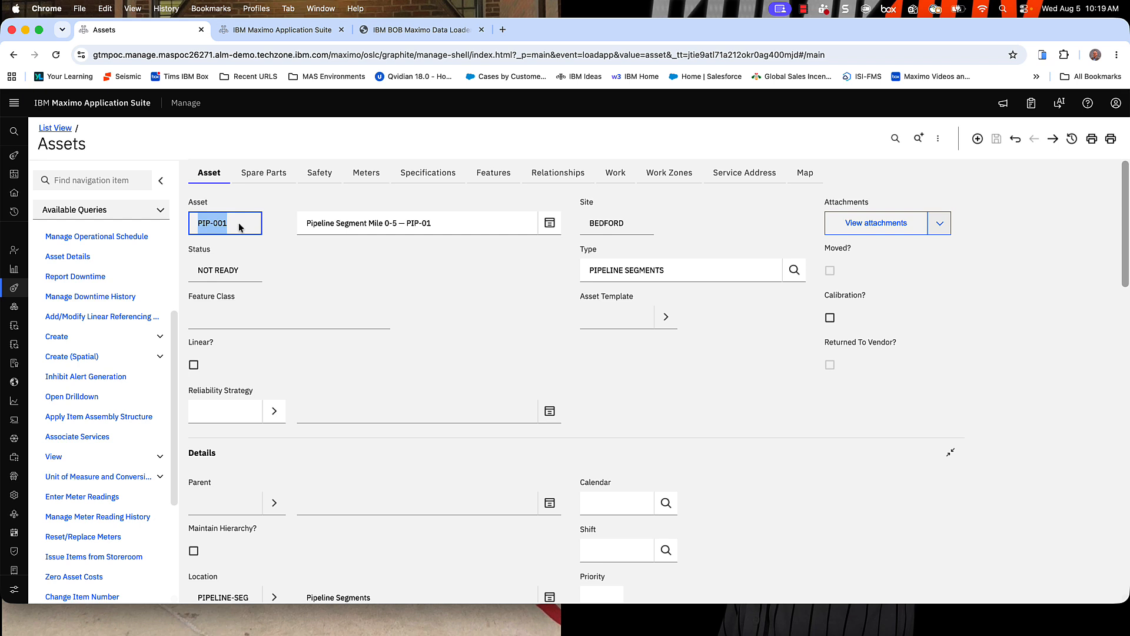
{"action": "left_click", "coordinate": [400, 31]}
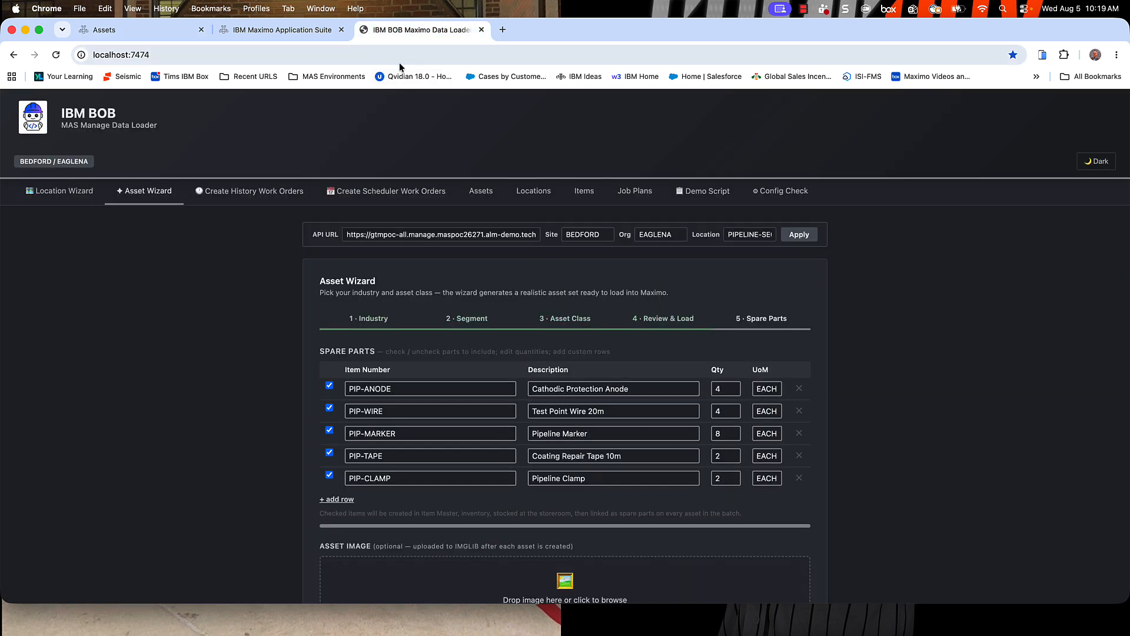
{"action": "left_click", "coordinate": [254, 196]}
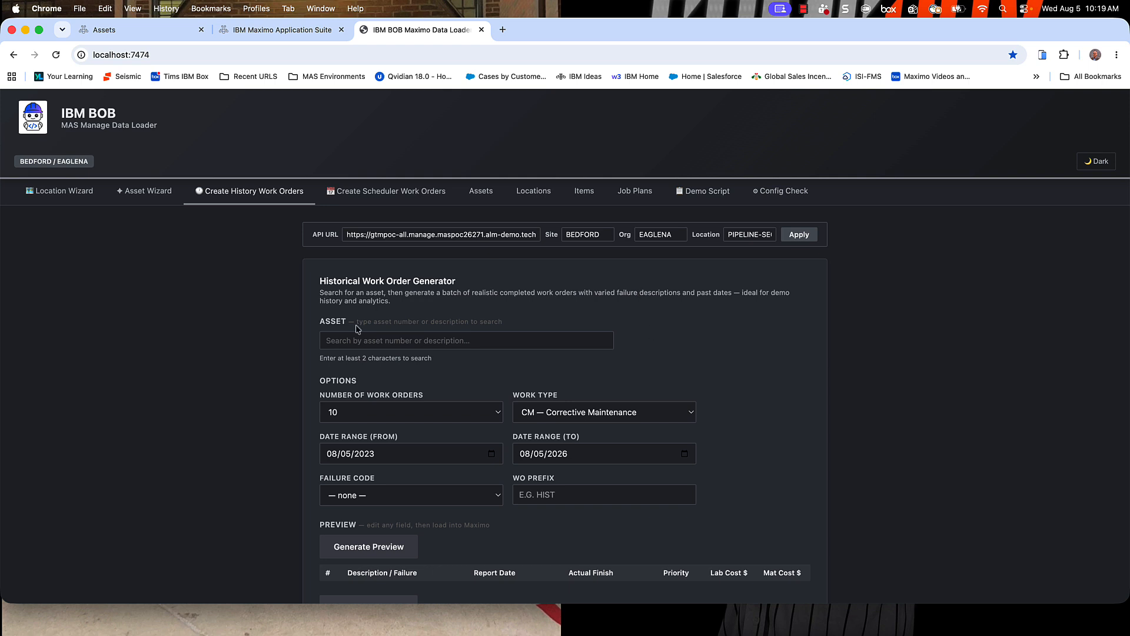
{"action": "left_click", "coordinate": [338, 341]}
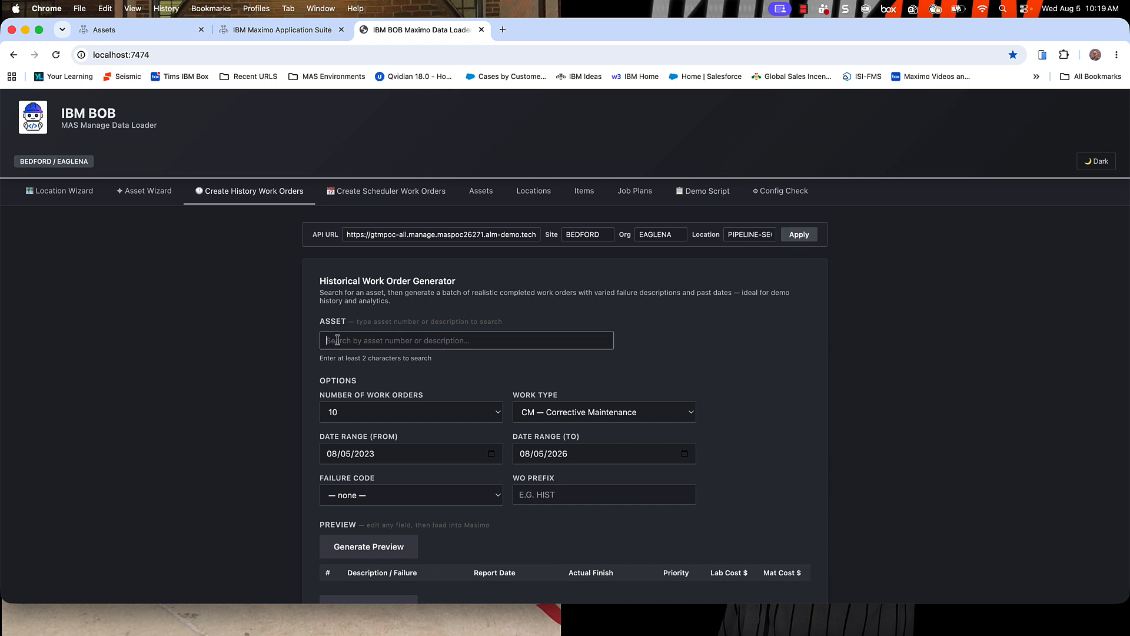
{"action": "type", "text": "PIP-001"}
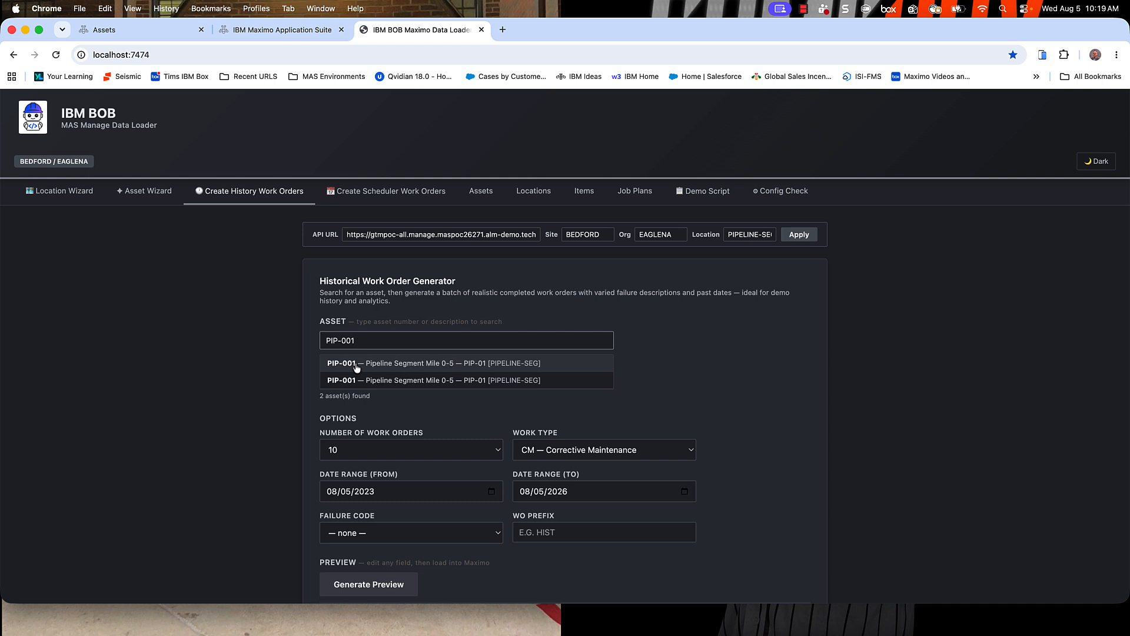
{"action": "left_click", "coordinate": [357, 362]}
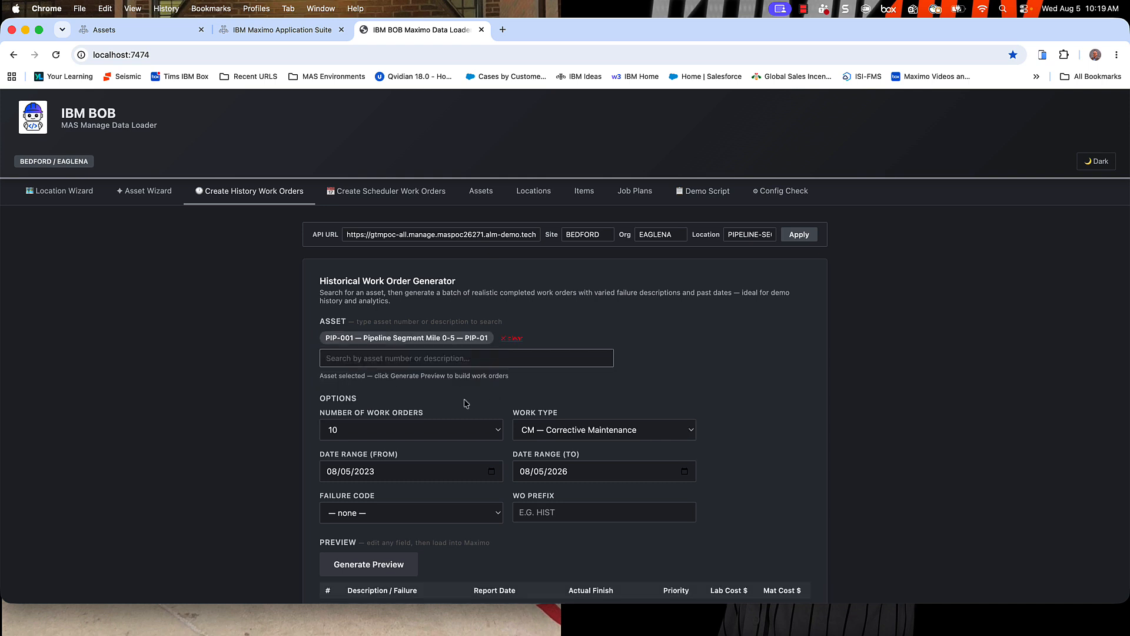
Generate a preview of 10 corrective maintenance work orders dated 08/05/2023 to 08/05/2026, with no failure code
{"action": "scroll", "coordinate": [466, 402], "scroll_direction": "down", "scroll_amount": 1}
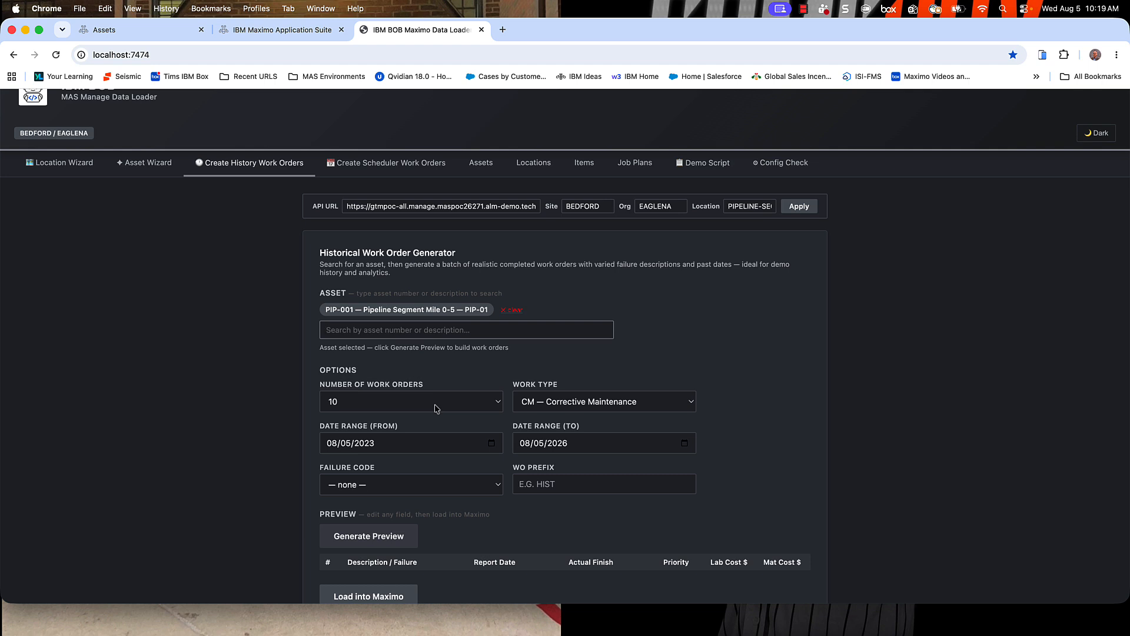
{"action": "left_click", "coordinate": [491, 401]}
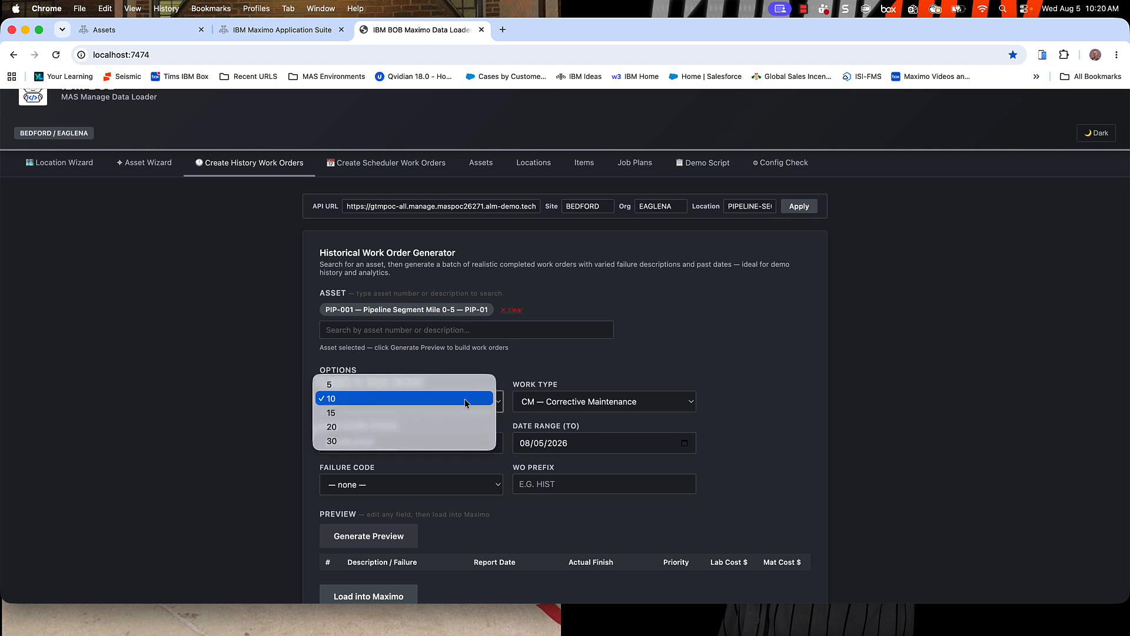
{"action": "left_click", "coordinate": [466, 403]}
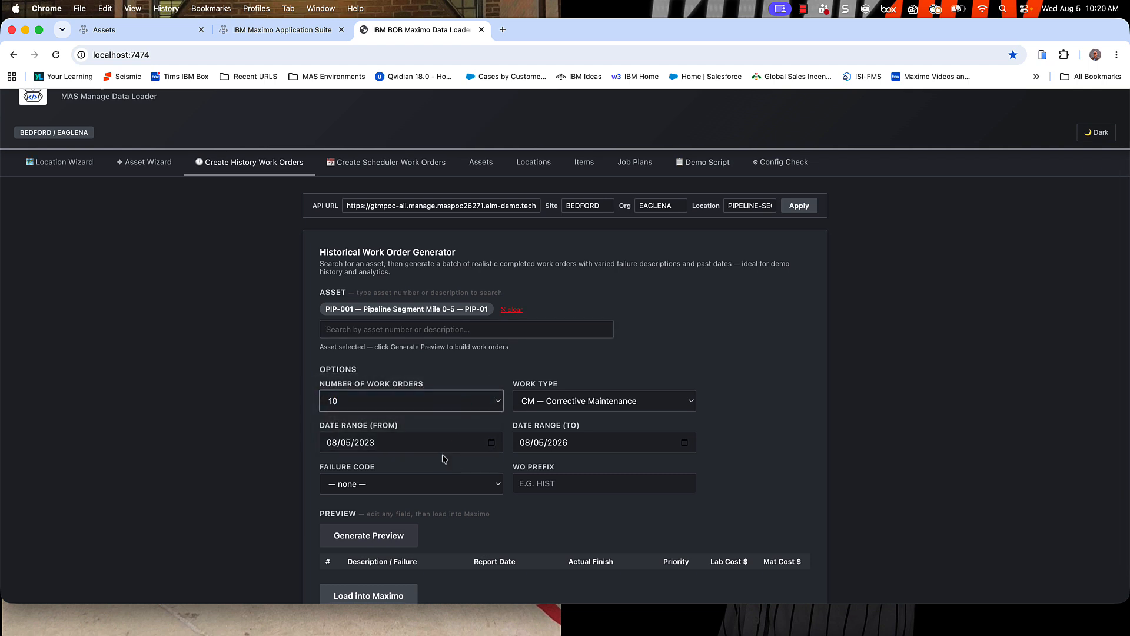
{"action": "left_click", "coordinate": [406, 447]}
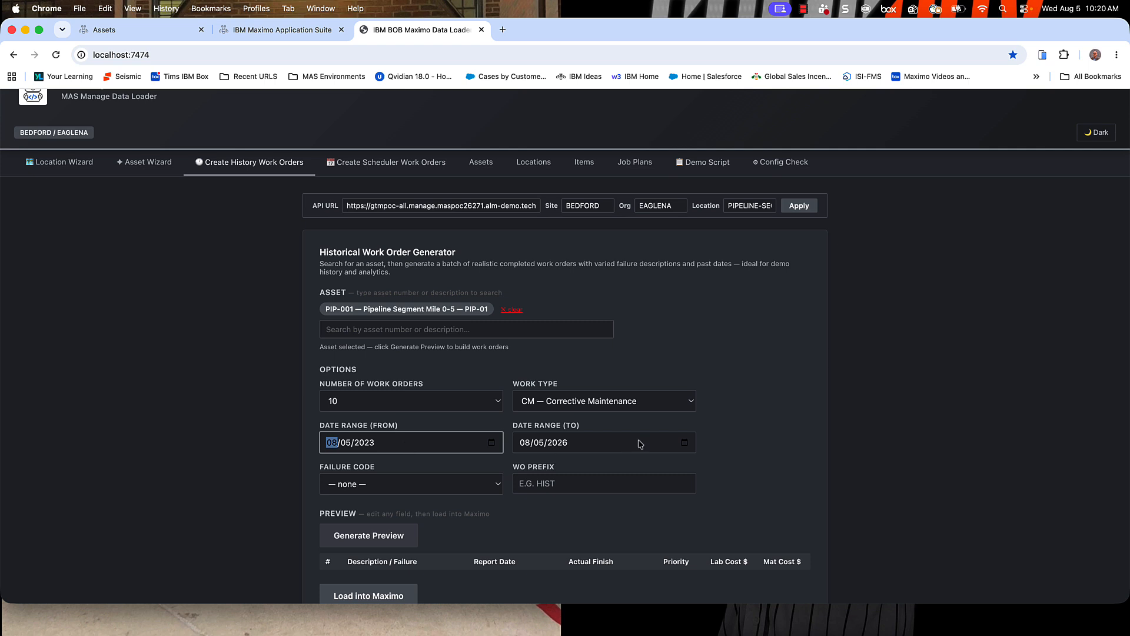
{"action": "left_click", "coordinate": [498, 485]}
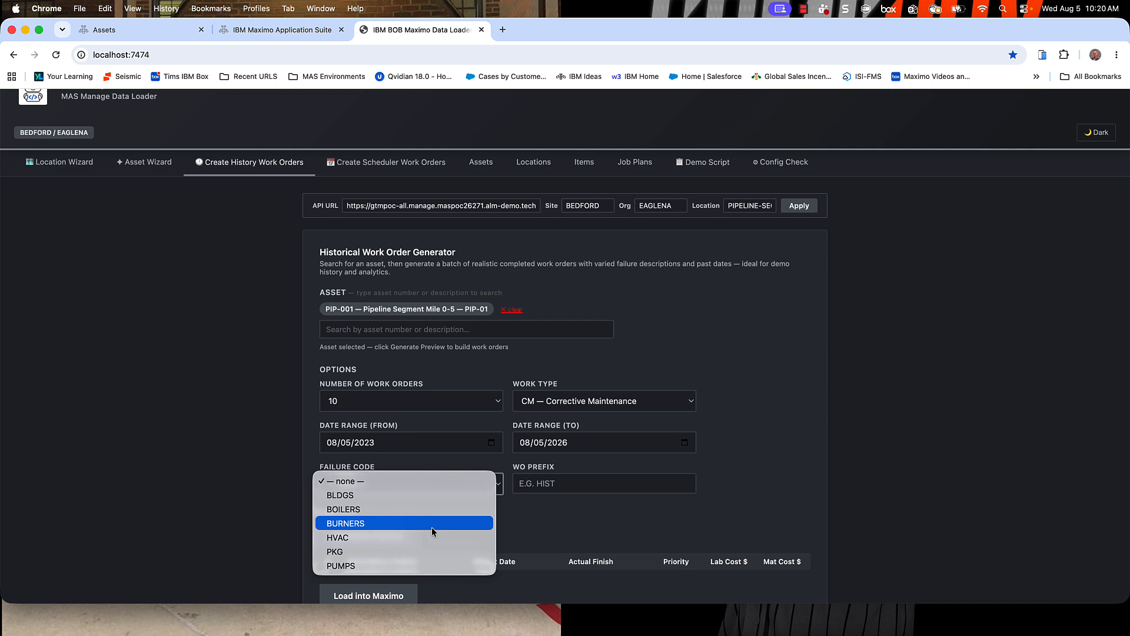
{"action": "left_click", "coordinate": [740, 507]}
{"action": "scroll", "coordinate": [596, 511], "scroll_direction": "down", "scroll_amount": 2}
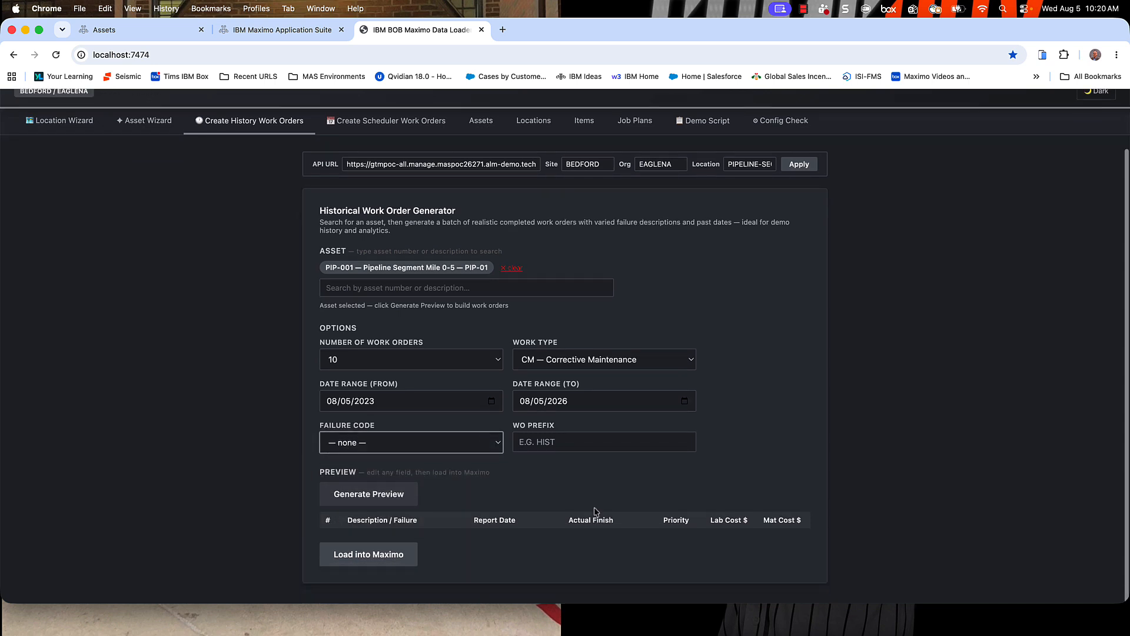
{"action": "left_click", "coordinate": [381, 502]}
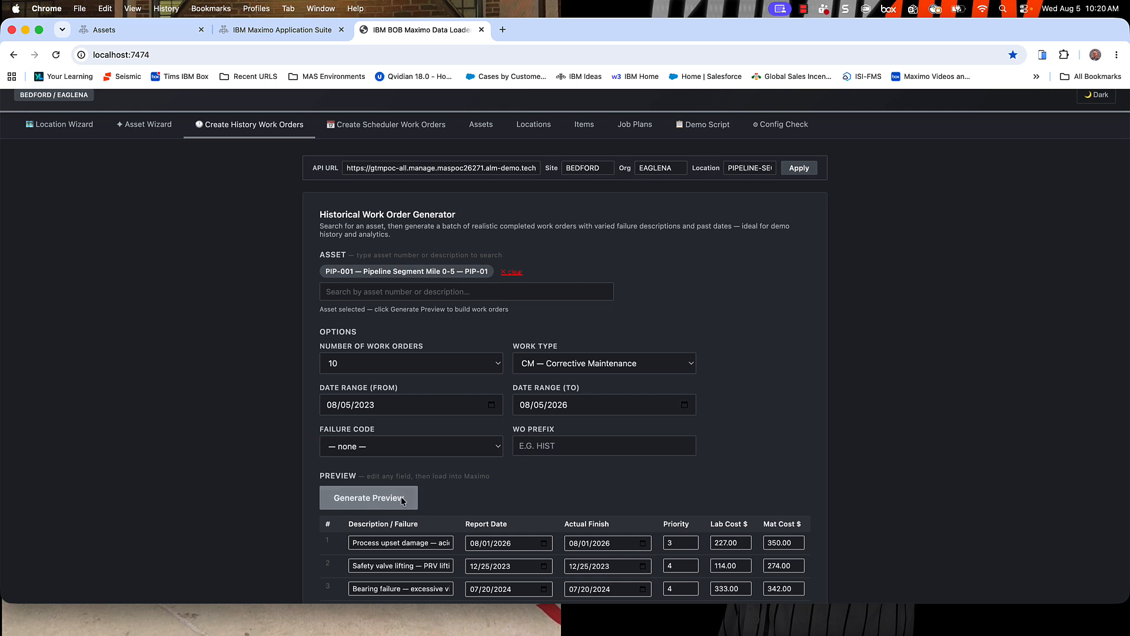
Review the previewed historical work orders and load them into Maximo
{"action": "scroll", "coordinate": [719, 478], "scroll_direction": "down", "scroll_amount": 5}
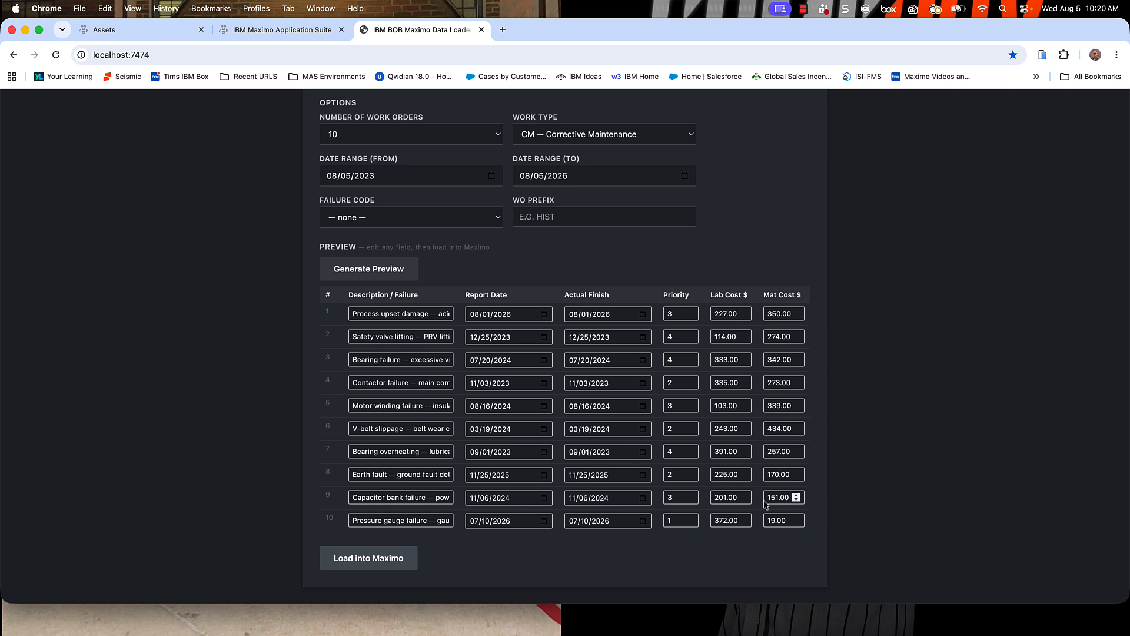
{"action": "left_click", "coordinate": [382, 562]}
{"action": "scroll", "coordinate": [621, 544], "scroll_direction": "down", "scroll_amount": 1}
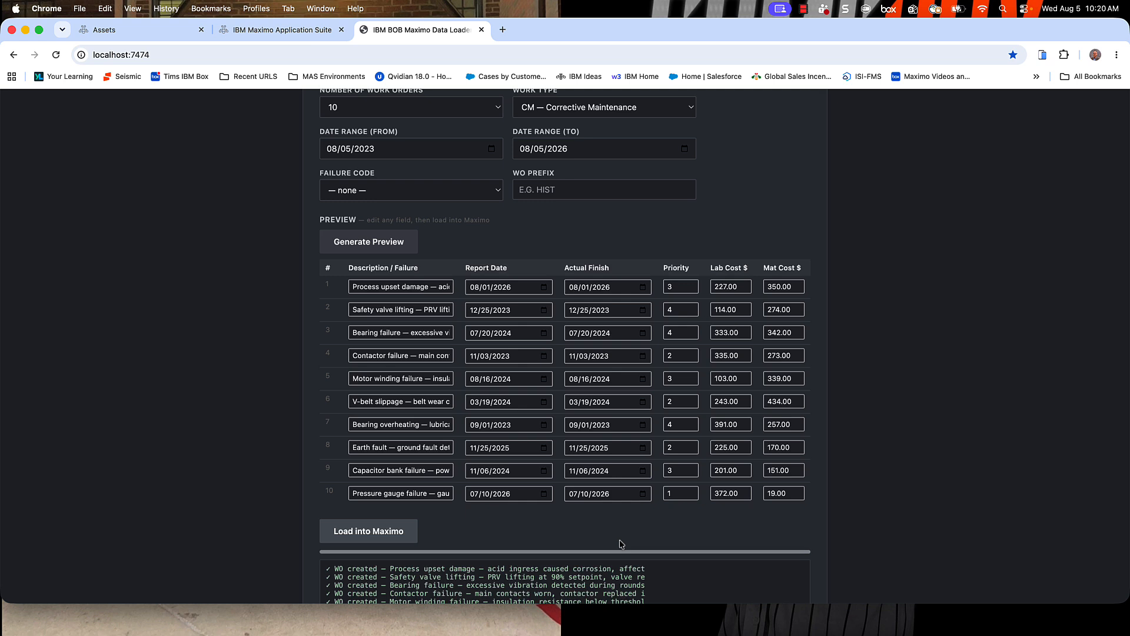
{"action": "scroll", "coordinate": [619, 544], "scroll_direction": "up", "scroll_amount": 5}
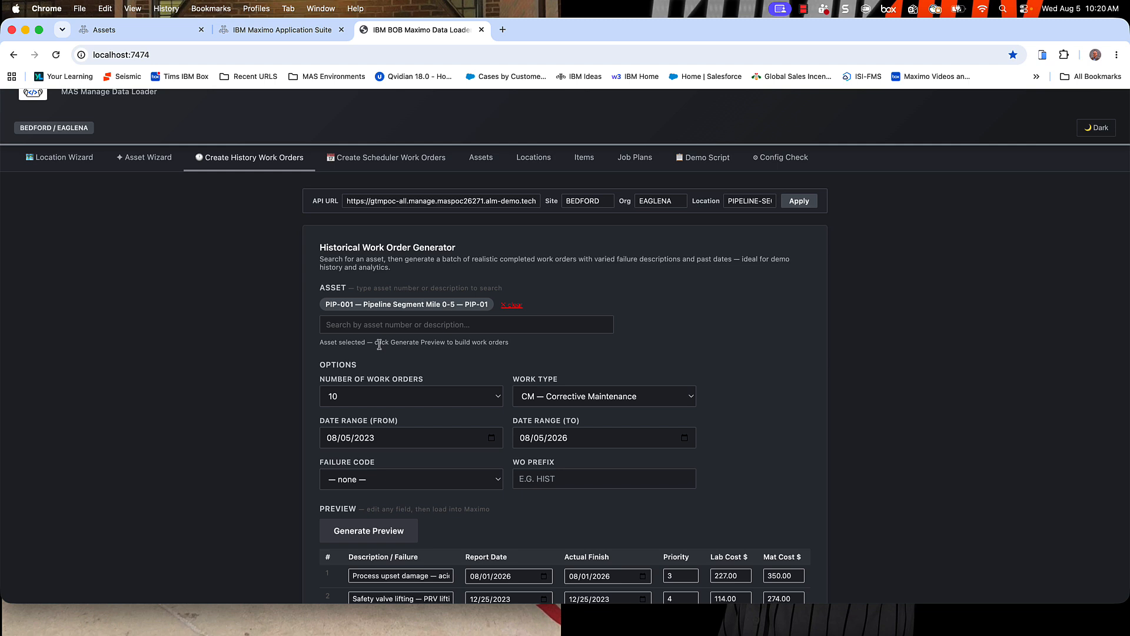
Switch to Maximo, reopen the PIP-001 asset from the list and examine its work orders with their statuses and actual dates
{"action": "left_click", "coordinate": [156, 32]}
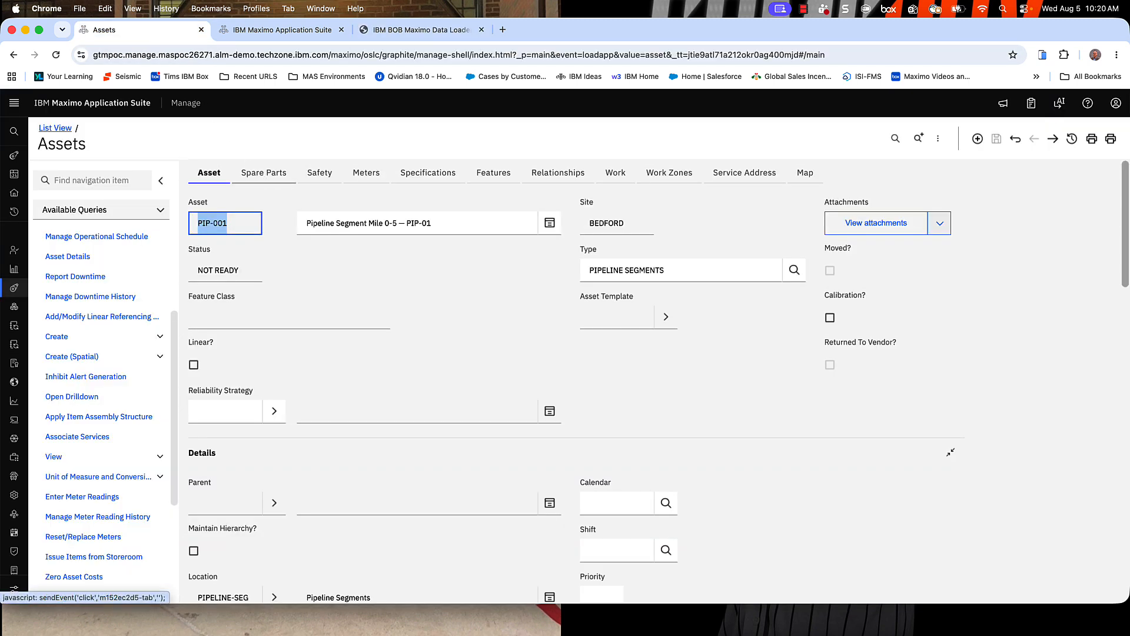
{"action": "left_click", "coordinate": [55, 128]}
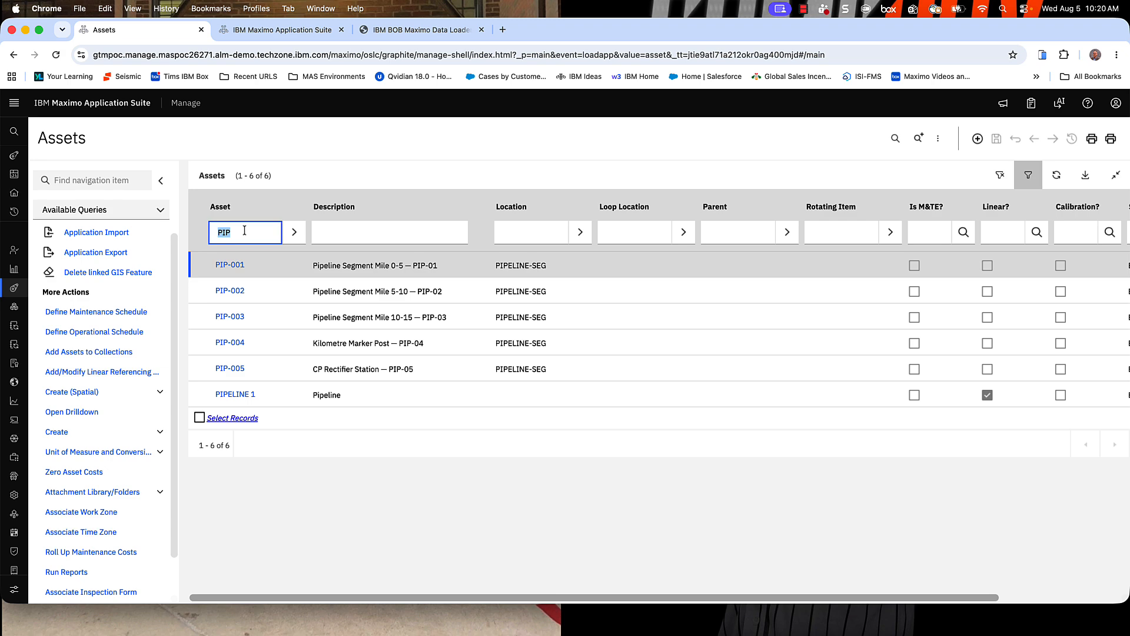
{"action": "left_click", "coordinate": [238, 266]}
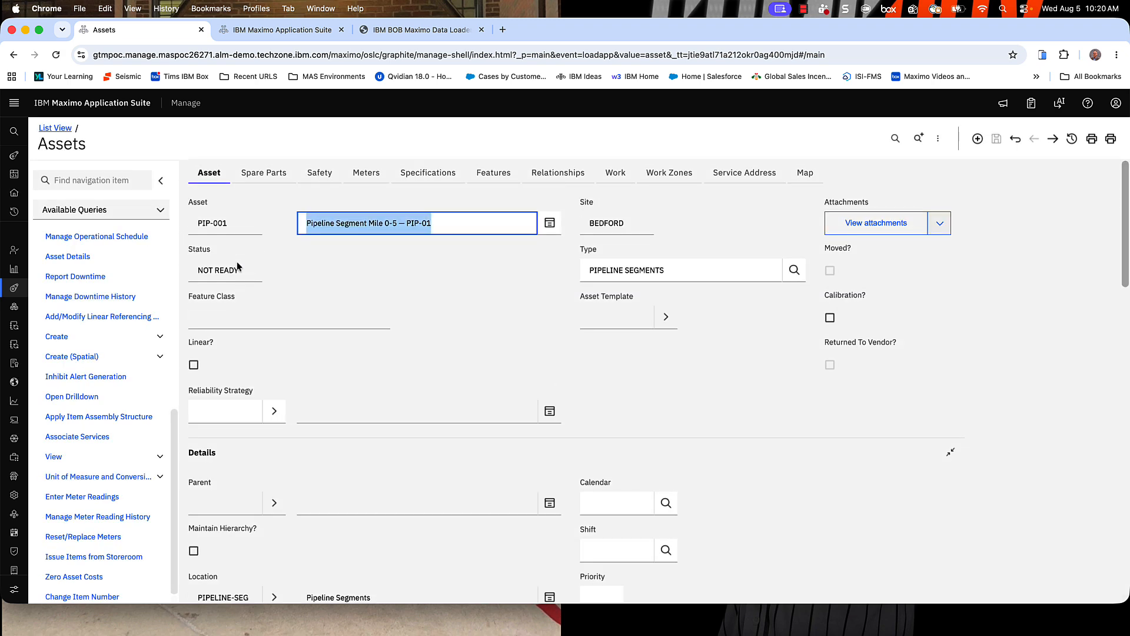
{"action": "left_click", "coordinate": [615, 175]}
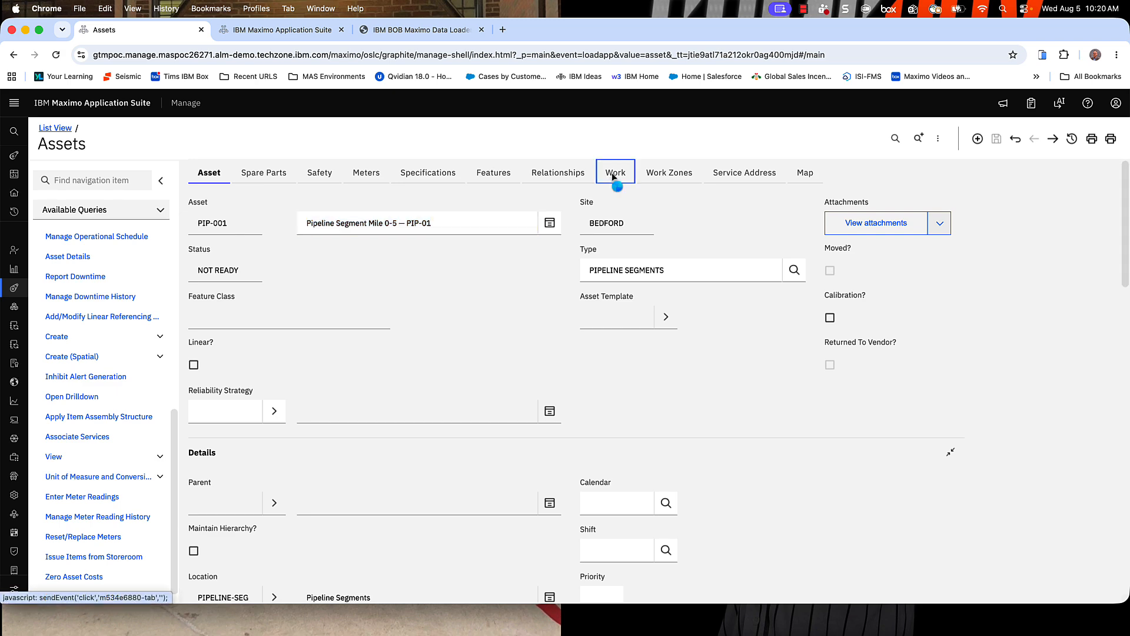
{"action": "scroll", "coordinate": [471, 344], "scroll_direction": "down", "scroll_amount": 3}
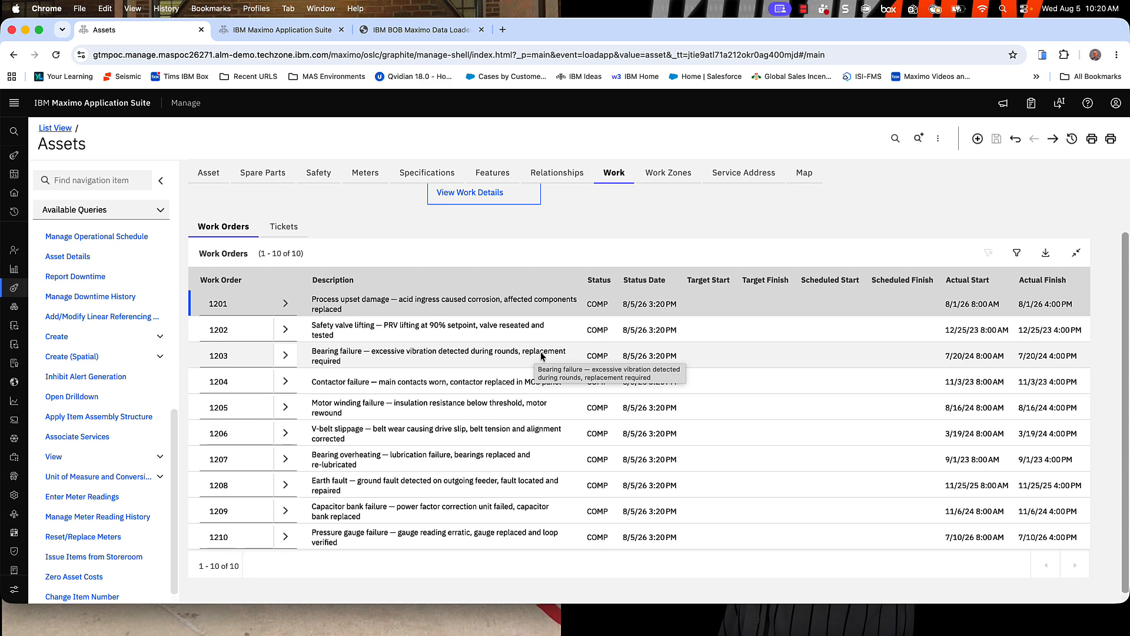
{"action": "scroll", "coordinate": [542, 356], "scroll_direction": "up", "scroll_amount": 3}
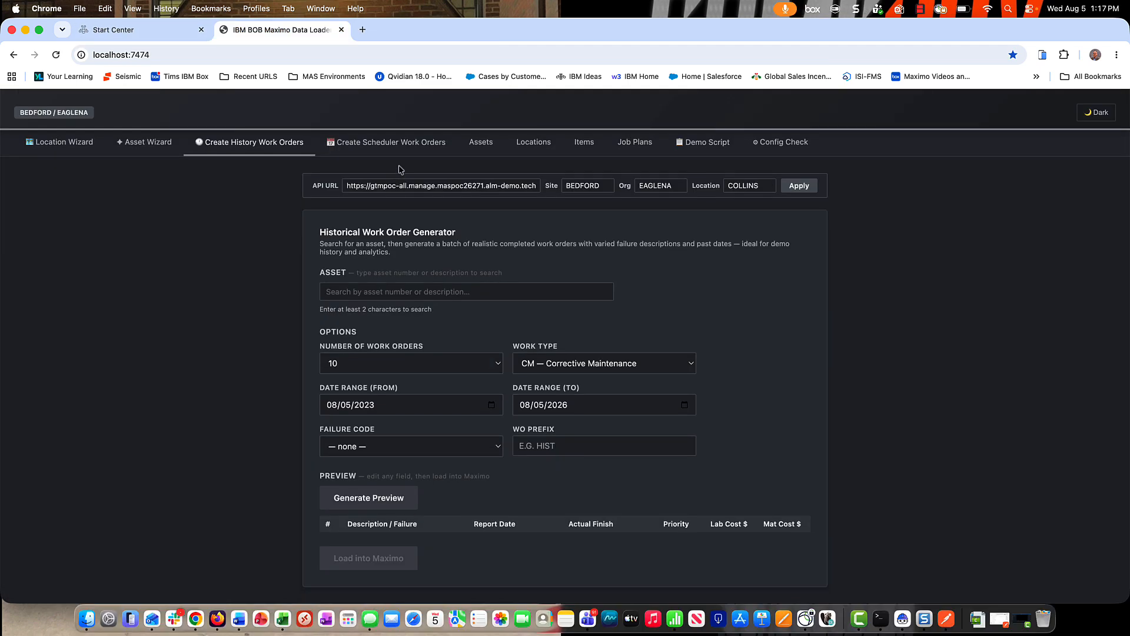
Open the scheduler work order generator and choose the Utilities industry, Gas Distribution segment and Pipeline Segments asset class
{"action": "left_click", "coordinate": [403, 147]}
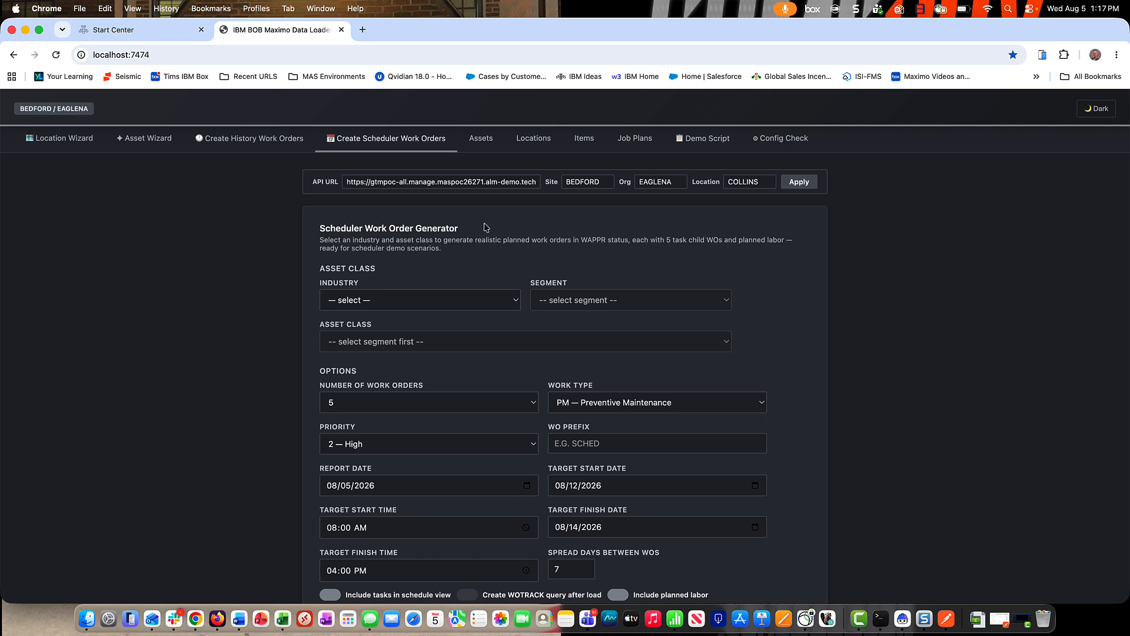
{"action": "left_click", "coordinate": [507, 301]}
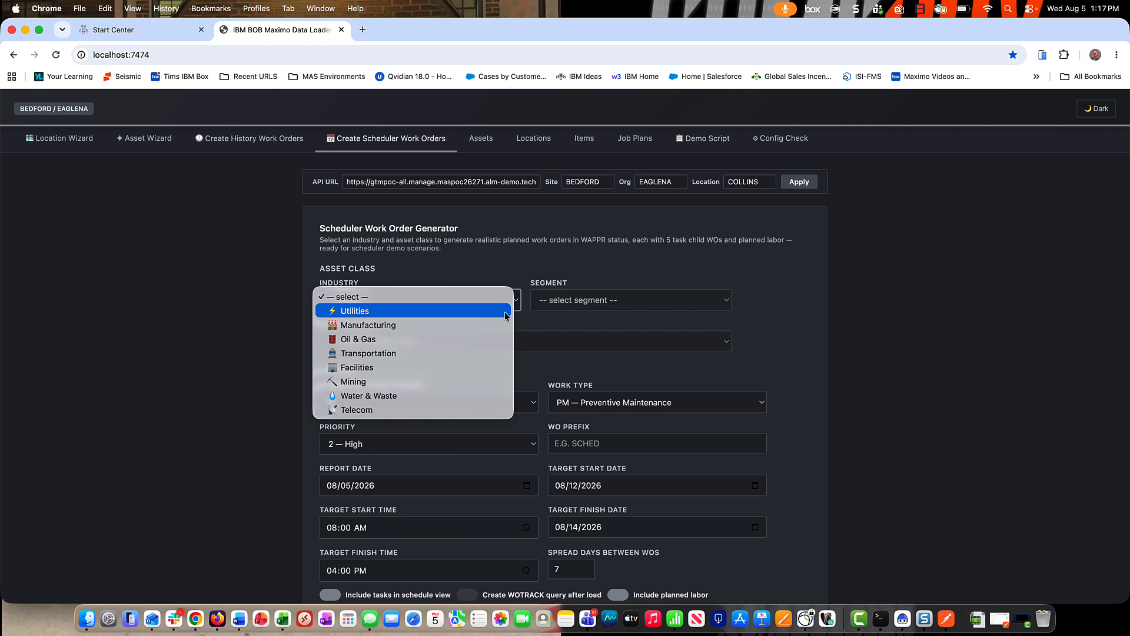
{"action": "left_click", "coordinate": [505, 311]}
{"action": "left_click", "coordinate": [587, 303]}
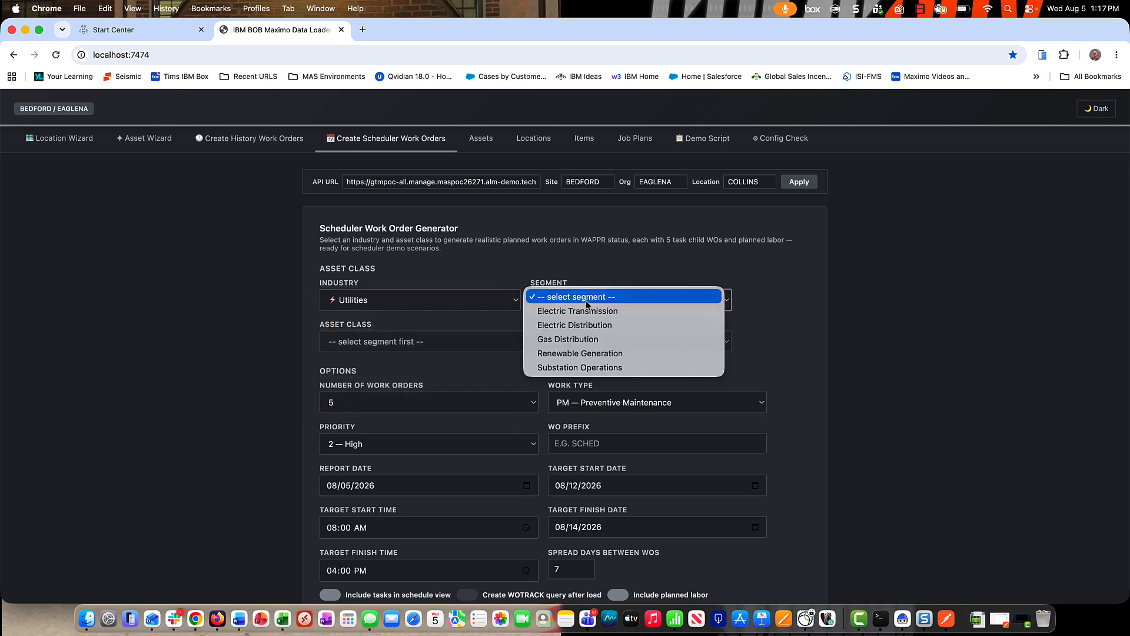
{"action": "left_click", "coordinate": [586, 340]}
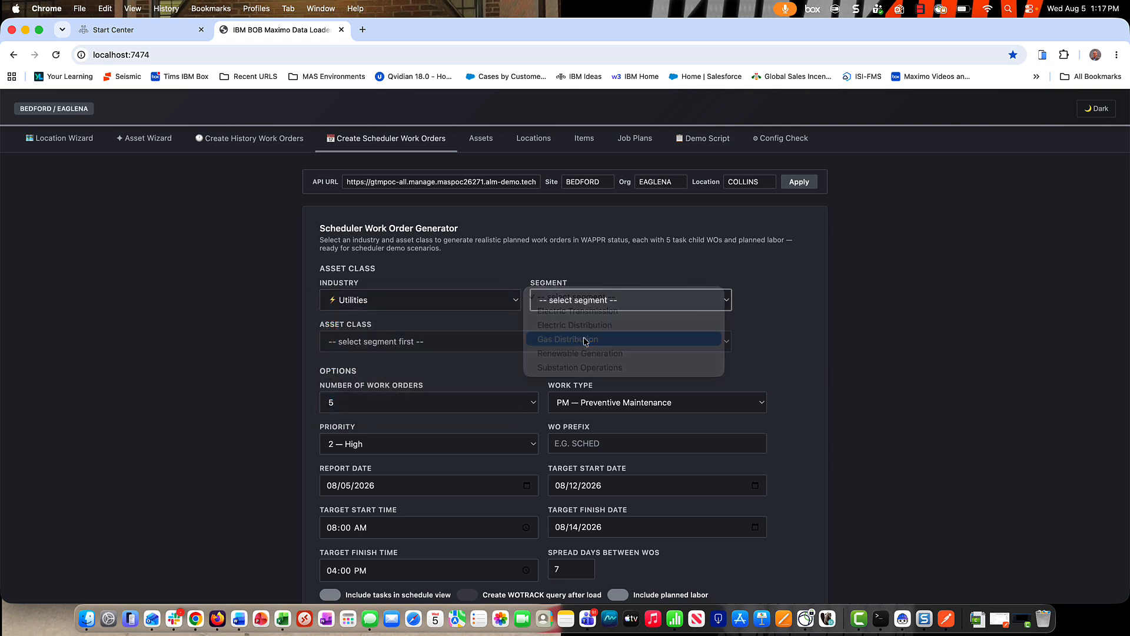
{"action": "left_click", "coordinate": [466, 343]}
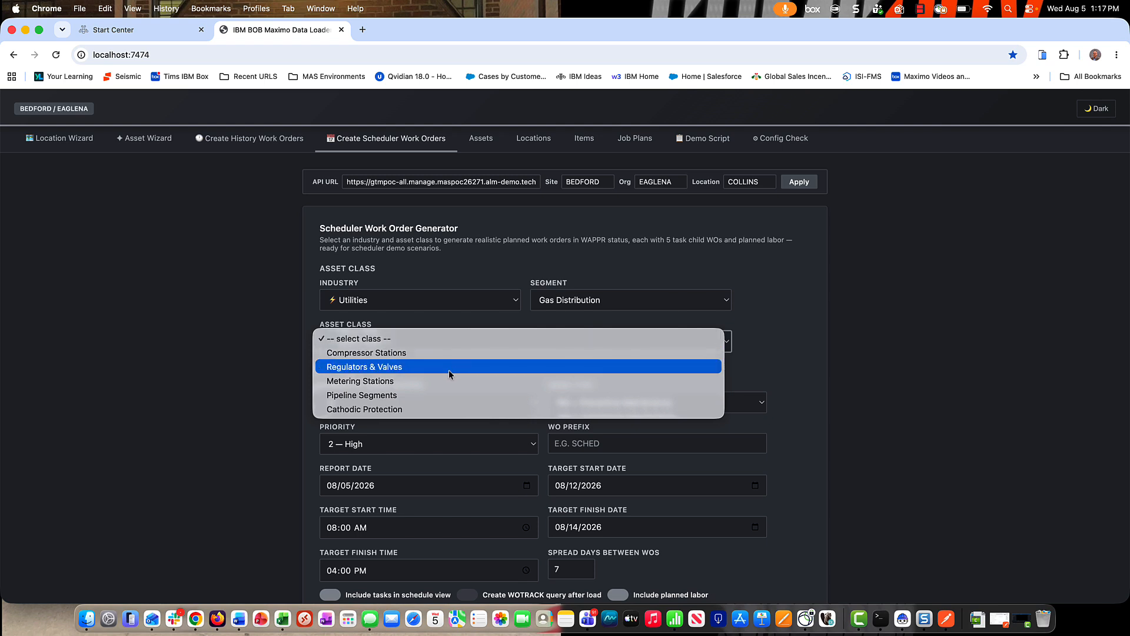
{"action": "left_click", "coordinate": [439, 396]}
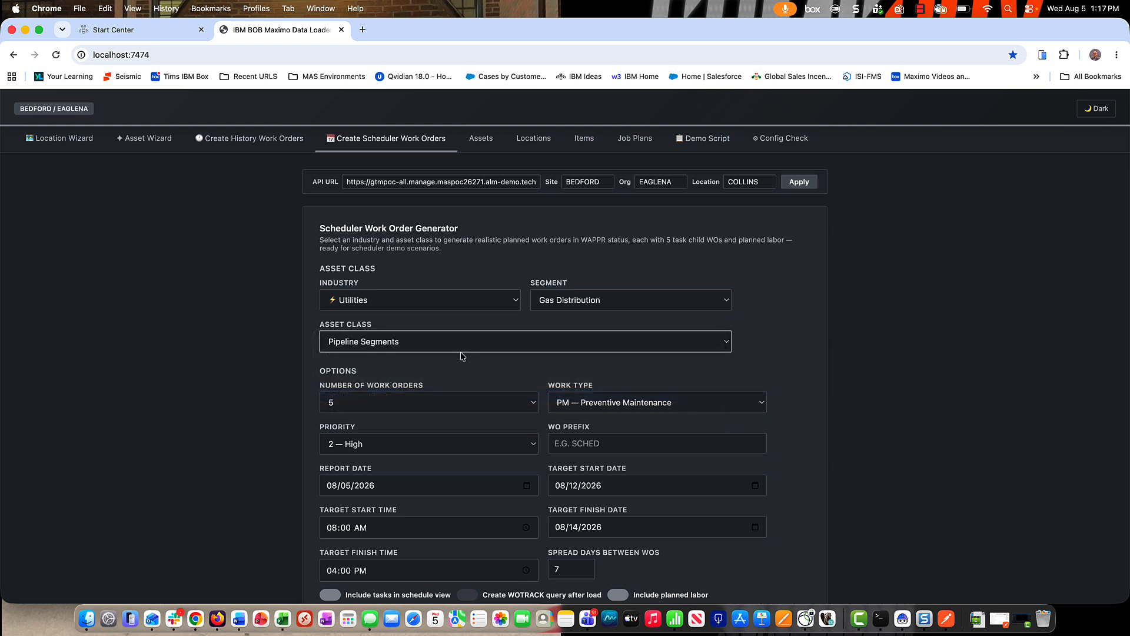
Keep the number of work orders at 5 and set the spread between work orders to 1 day
{"action": "scroll", "coordinate": [464, 356], "scroll_direction": "down", "scroll_amount": 1}
{"action": "scroll", "coordinate": [464, 357], "scroll_direction": "down", "scroll_amount": 3}
{"action": "left_click", "coordinate": [532, 297]}
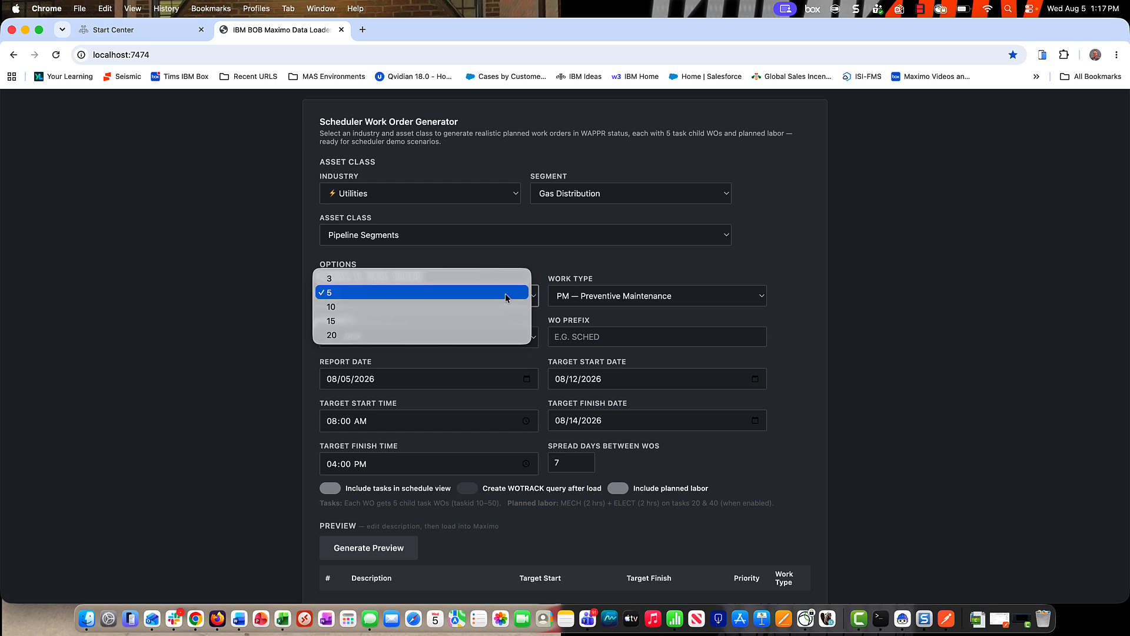
{"action": "left_click", "coordinate": [505, 292]}
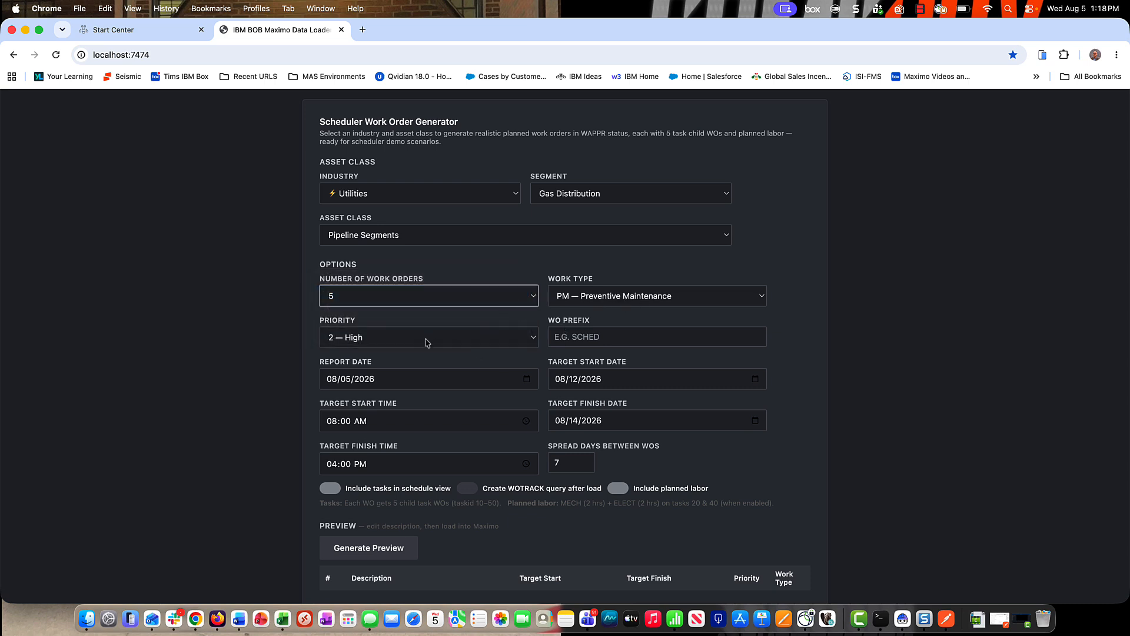
{"action": "scroll", "coordinate": [429, 342], "scroll_direction": "down", "scroll_amount": 2}
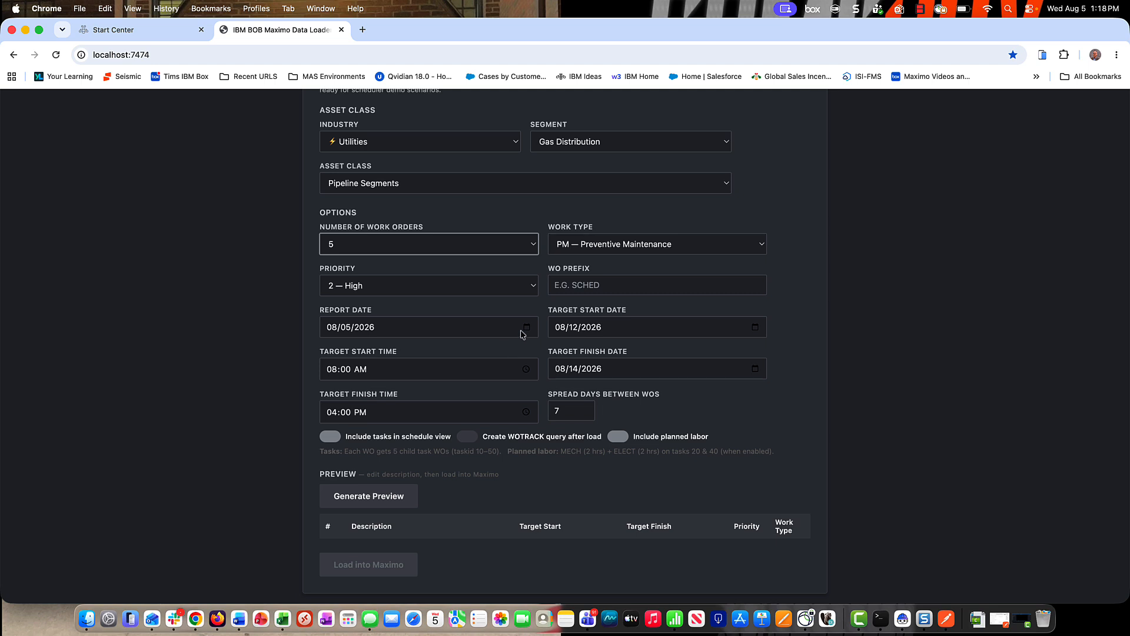
{"action": "scroll", "coordinate": [521, 334], "scroll_direction": "down", "scroll_amount": 1}
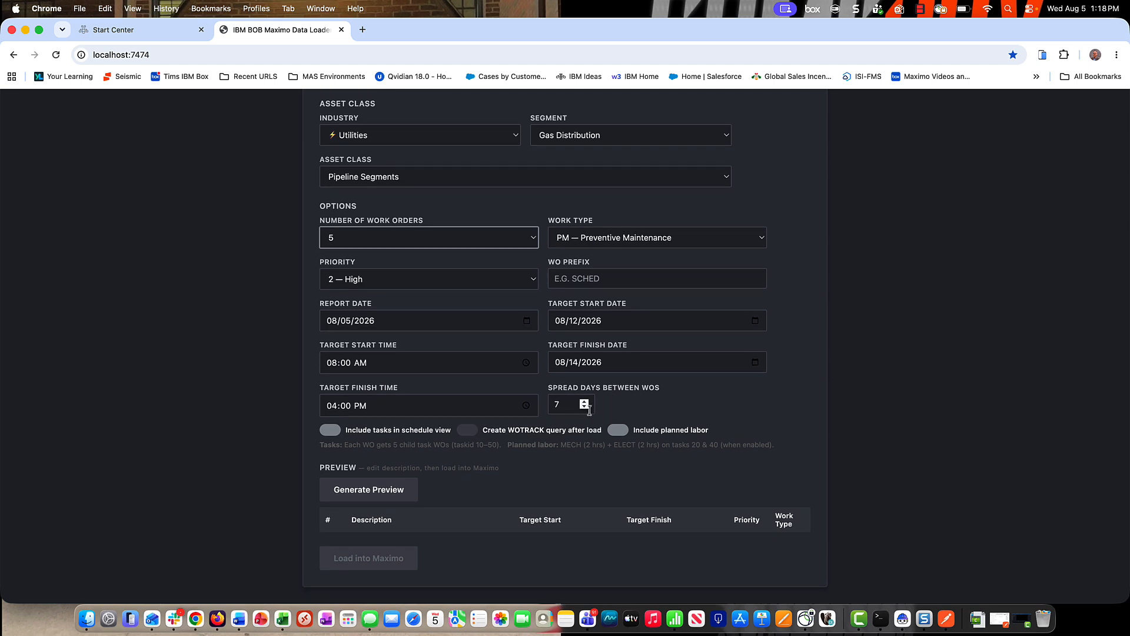
{"action": "left_click", "coordinate": [585, 407]}
{"action": "left_click", "coordinate": [585, 407]}
{"action": "left_click", "coordinate": [585, 407]}
{"action": "left_click", "coordinate": [584, 407]}
{"action": "left_click", "coordinate": [584, 407]}
{"action": "left_click", "coordinate": [585, 407]}
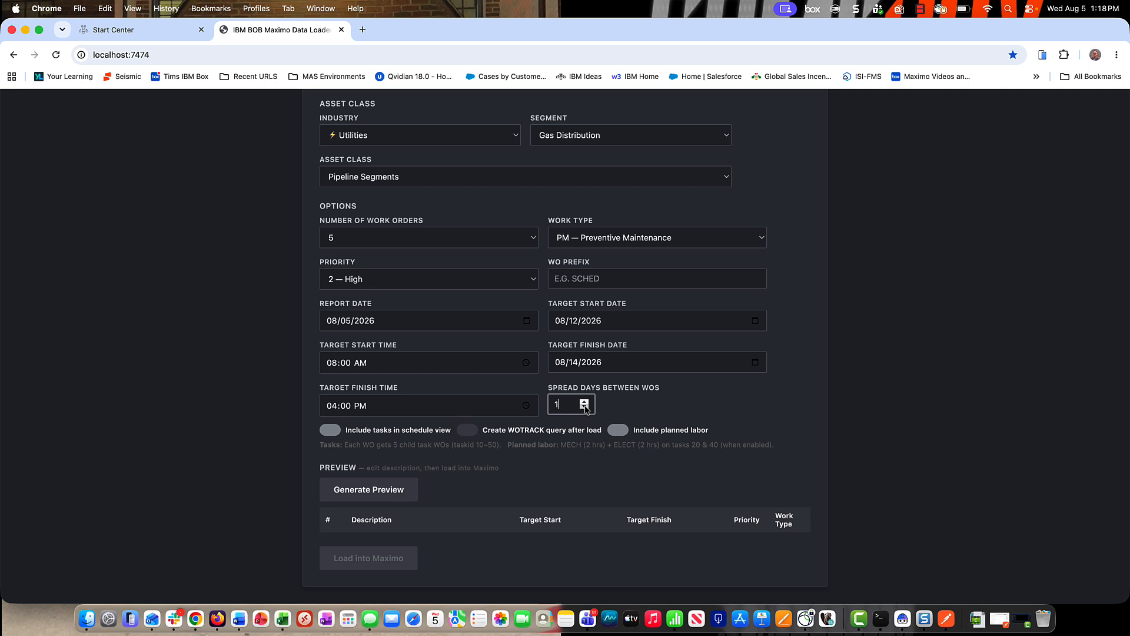
Exclude tasks from the schedule view, enable creating a WOTRACK query after load, and generate the work order preview
{"action": "left_click", "coordinate": [331, 434]}
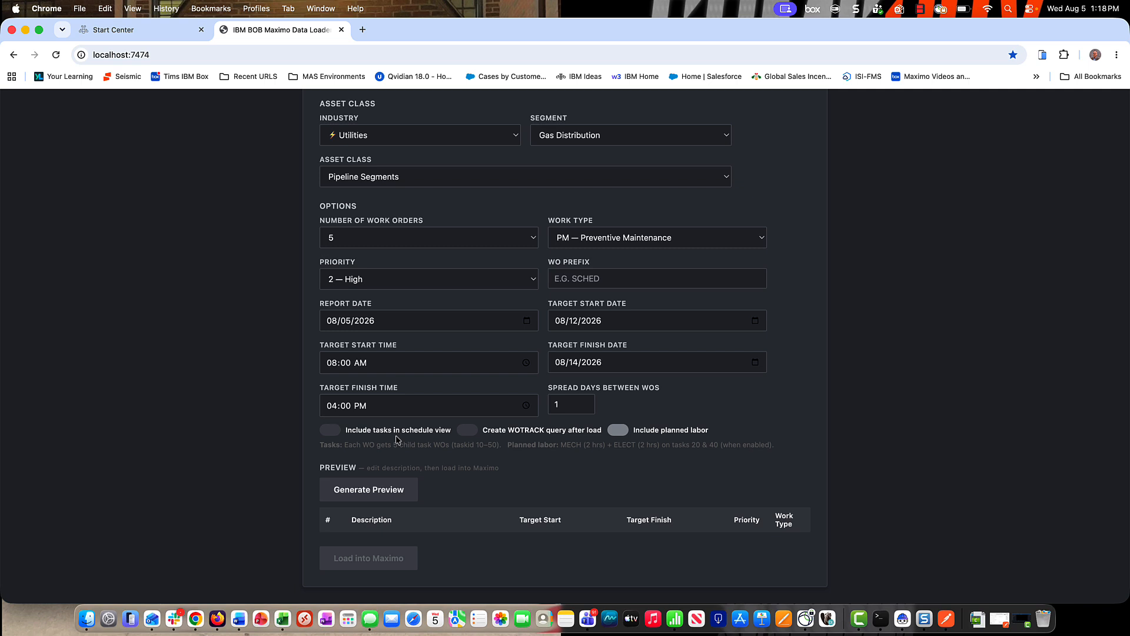
{"action": "left_click", "coordinate": [469, 434]}
{"action": "left_click", "coordinate": [385, 493]}
Review the previewed Pipeline Segments scheduler work orders and load them into Maximo
{"action": "scroll", "coordinate": [542, 486], "scroll_direction": "down", "scroll_amount": 3}
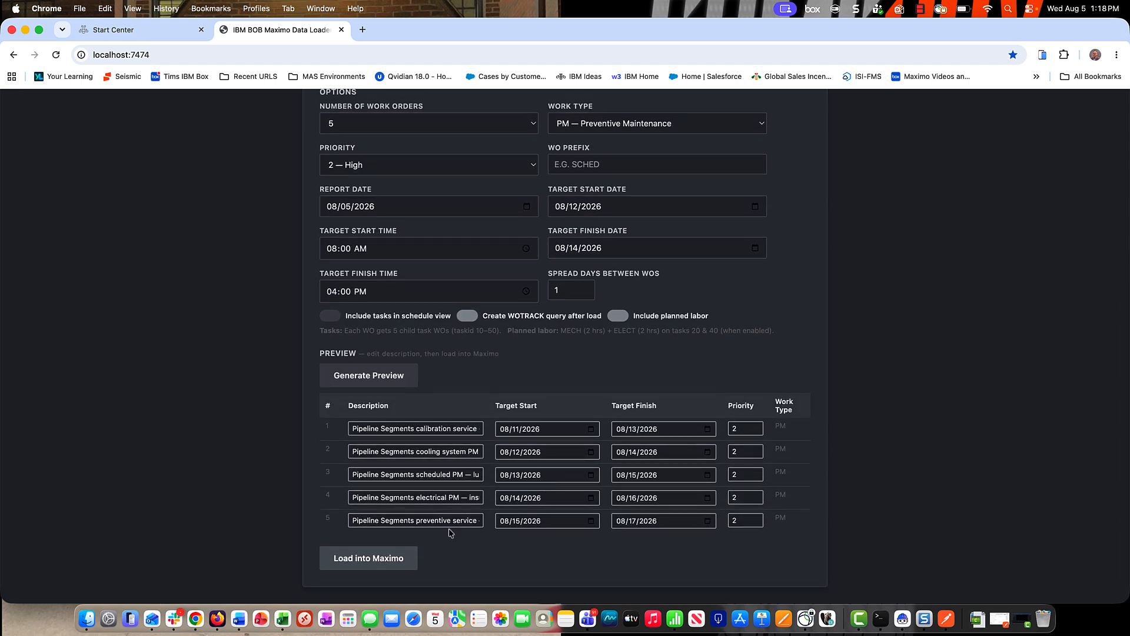
{"action": "scroll", "coordinate": [450, 532], "scroll_direction": "up", "scroll_amount": 1}
{"action": "scroll", "coordinate": [450, 533], "scroll_direction": "up", "scroll_amount": 1}
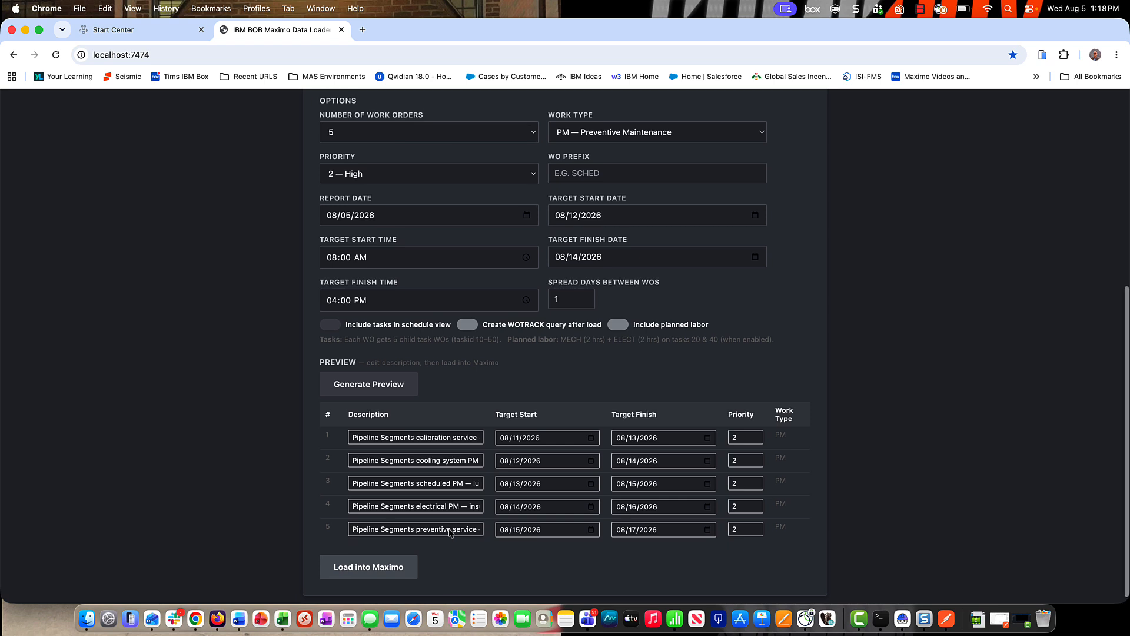
{"action": "left_click", "coordinate": [392, 582]}
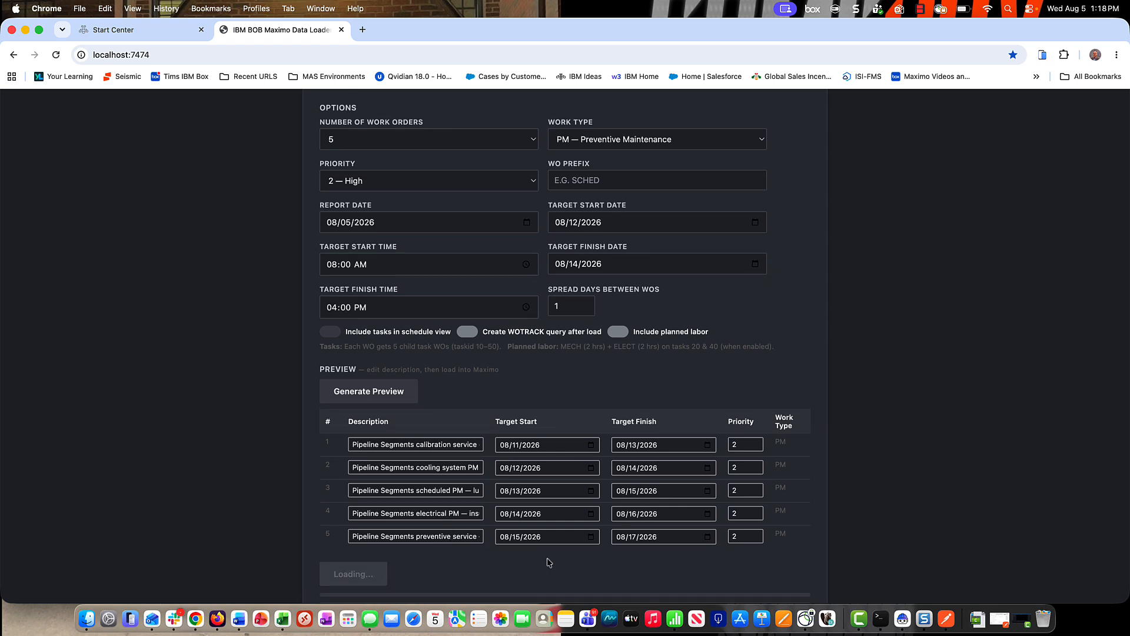
{"action": "scroll", "coordinate": [809, 571], "scroll_direction": "down", "scroll_amount": 2}
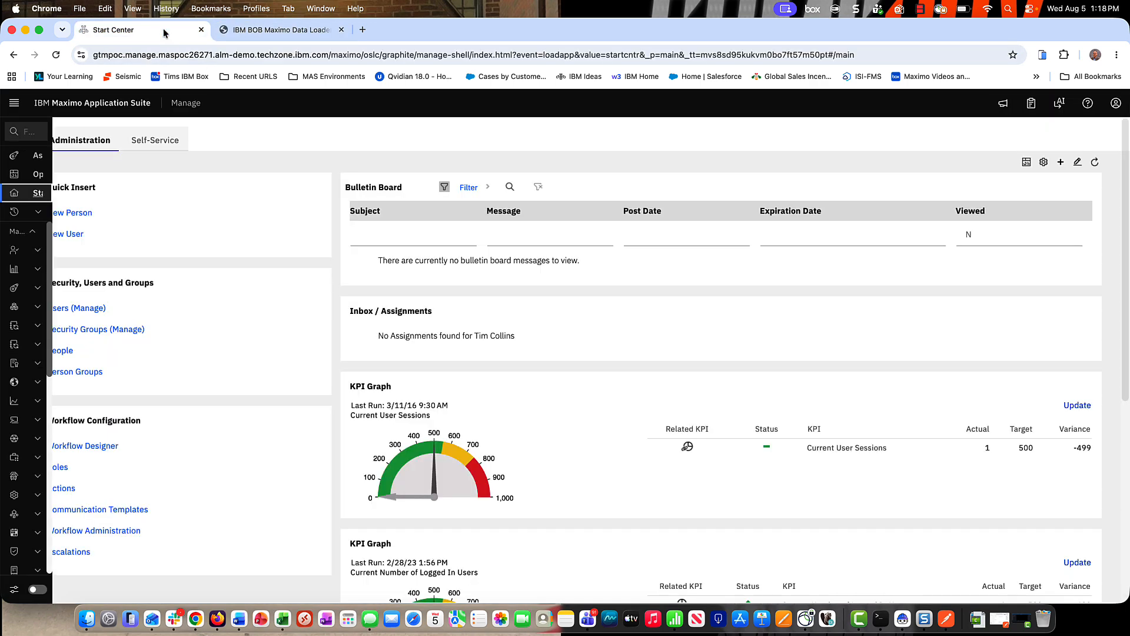
Switch to Maximo and open Work Order Tracking from the recently used applications
{"action": "left_click", "coordinate": [141, 30]}
{"action": "left_click", "coordinate": [379, 133]}
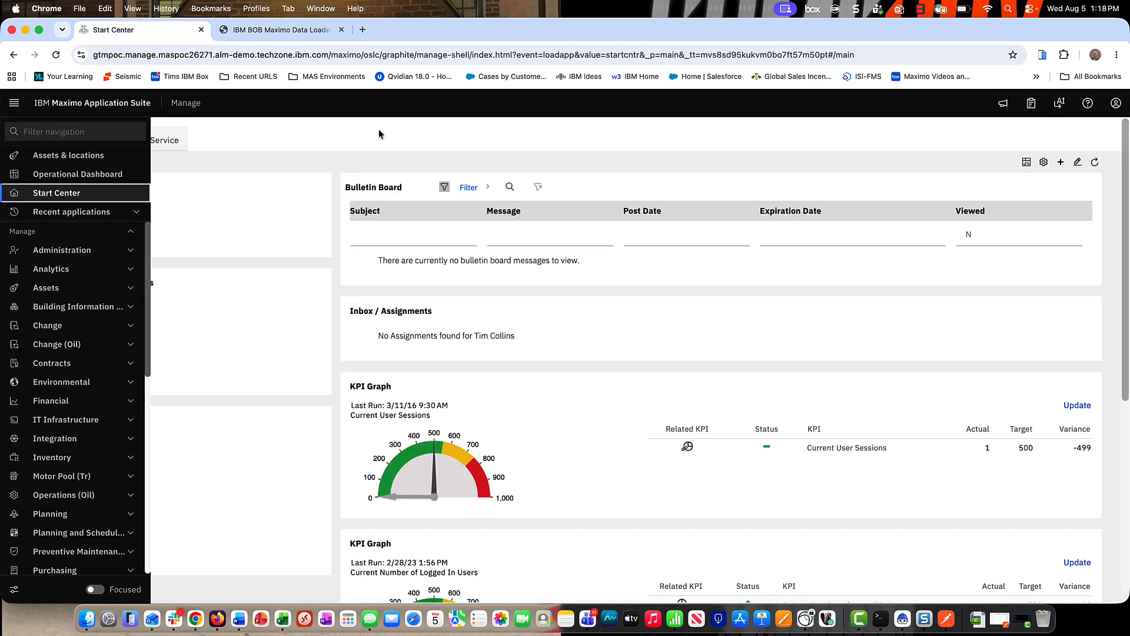
{"action": "mouse_move", "coordinate": [16, 210]}
{"action": "left_click", "coordinate": [50, 216]}
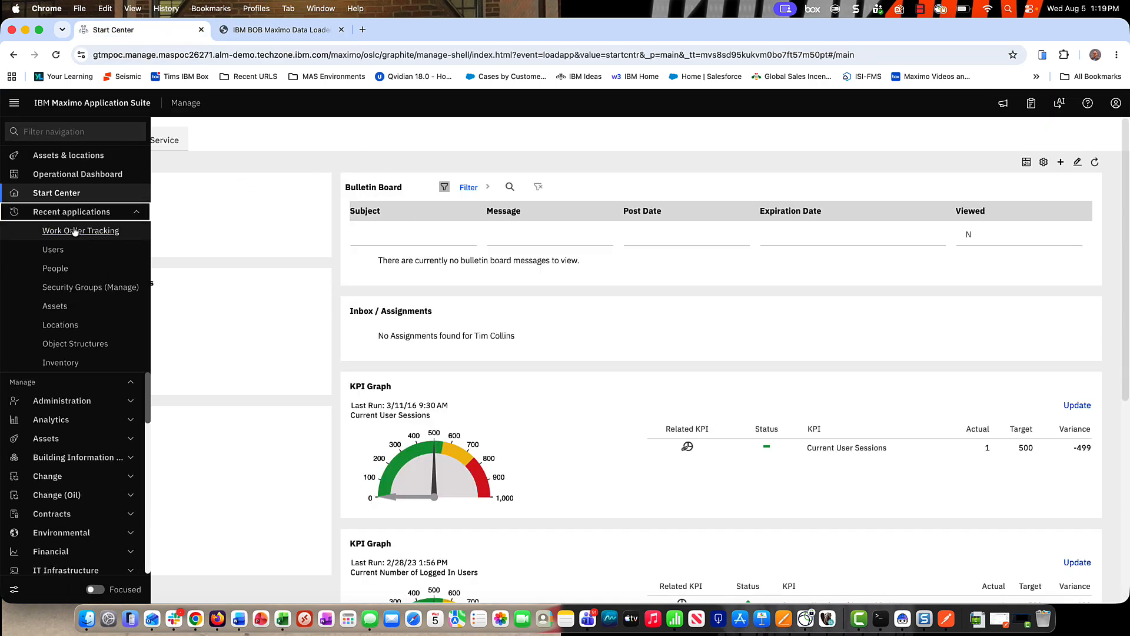
{"action": "left_click", "coordinate": [76, 230]}
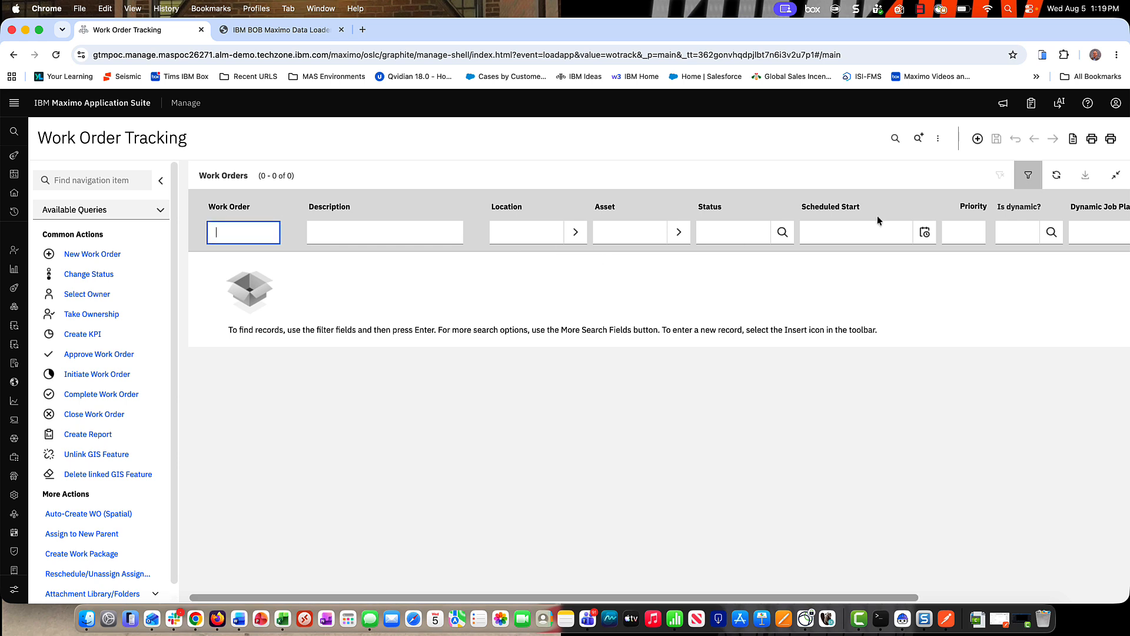
Run the saved Pipeline Segments query to list the newly loaded work orders
{"action": "left_click", "coordinate": [942, 143]}
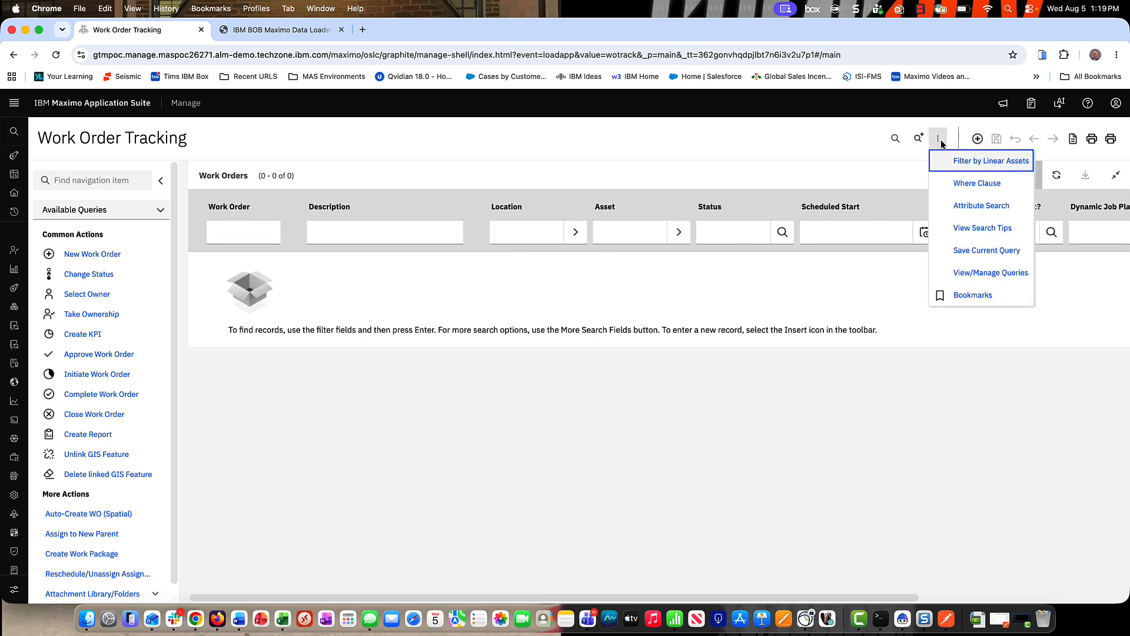
{"action": "left_click", "coordinate": [952, 273]}
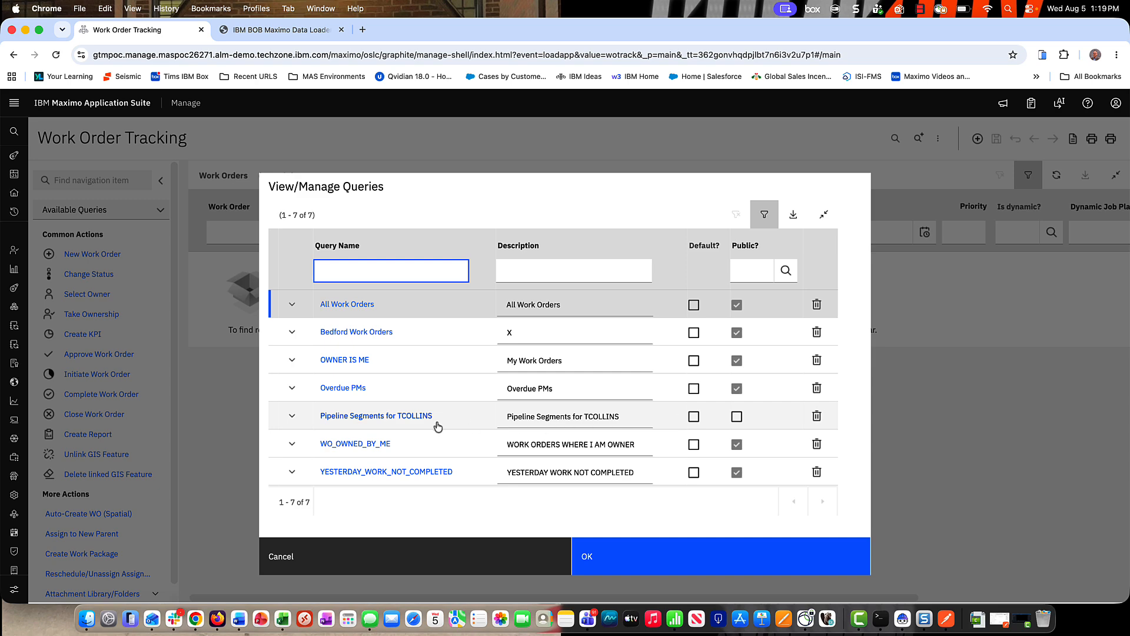
{"action": "left_click", "coordinate": [382, 416]}
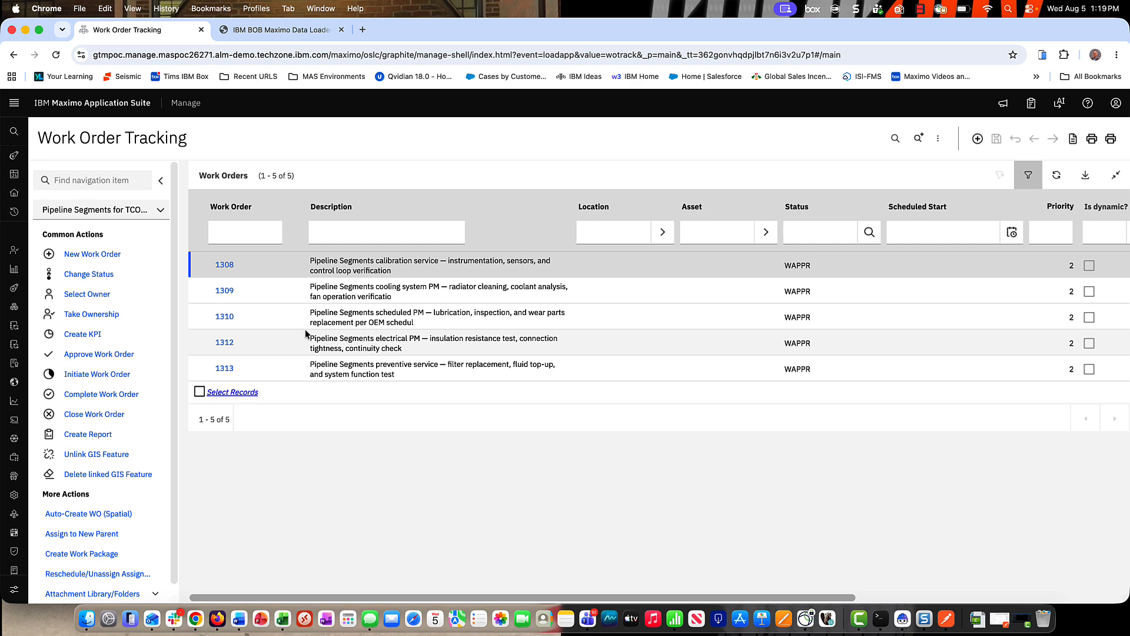
Open the Pipeline Segments calibration service work order and examine its planned tasks and labor
{"action": "left_click", "coordinate": [223, 263]}
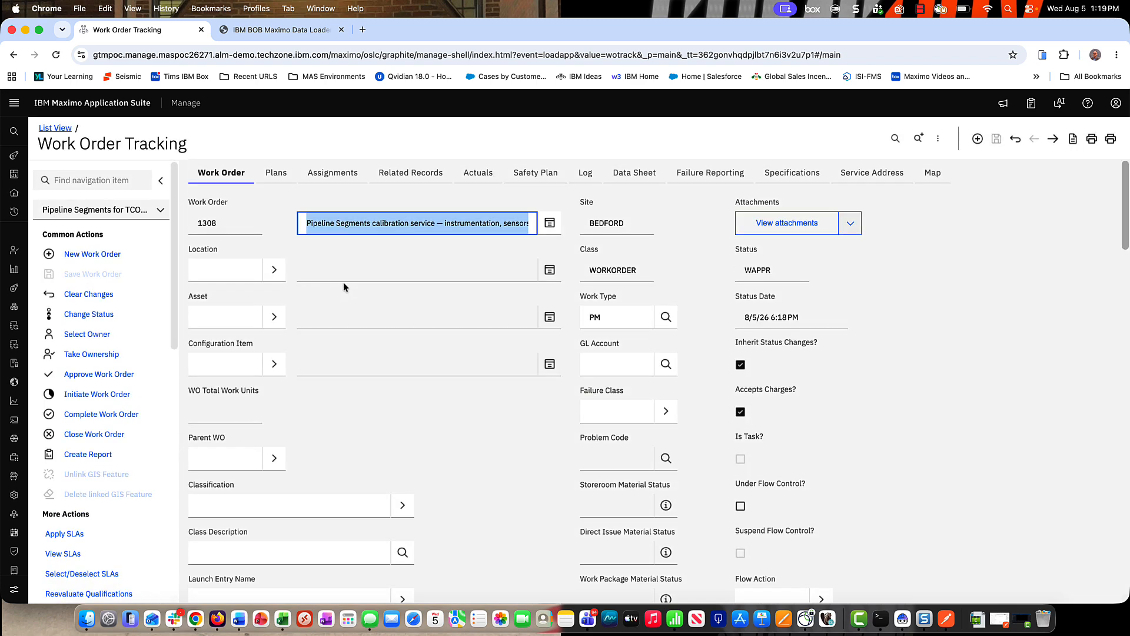
{"action": "left_click", "coordinate": [275, 172]}
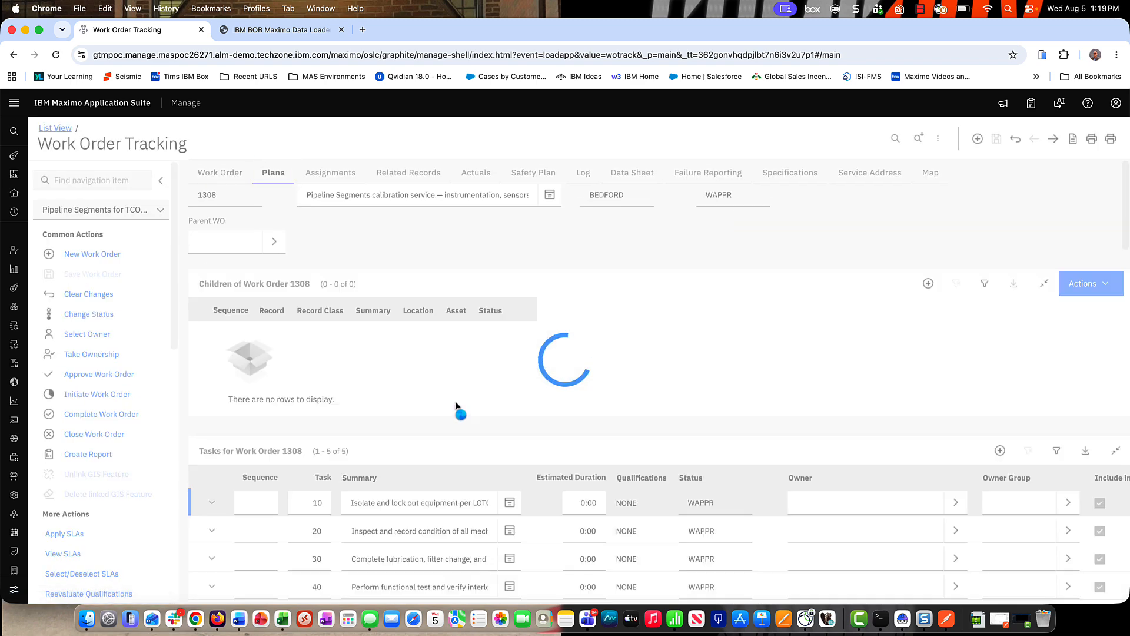
{"action": "scroll", "coordinate": [442, 406], "scroll_direction": "down", "scroll_amount": 3}
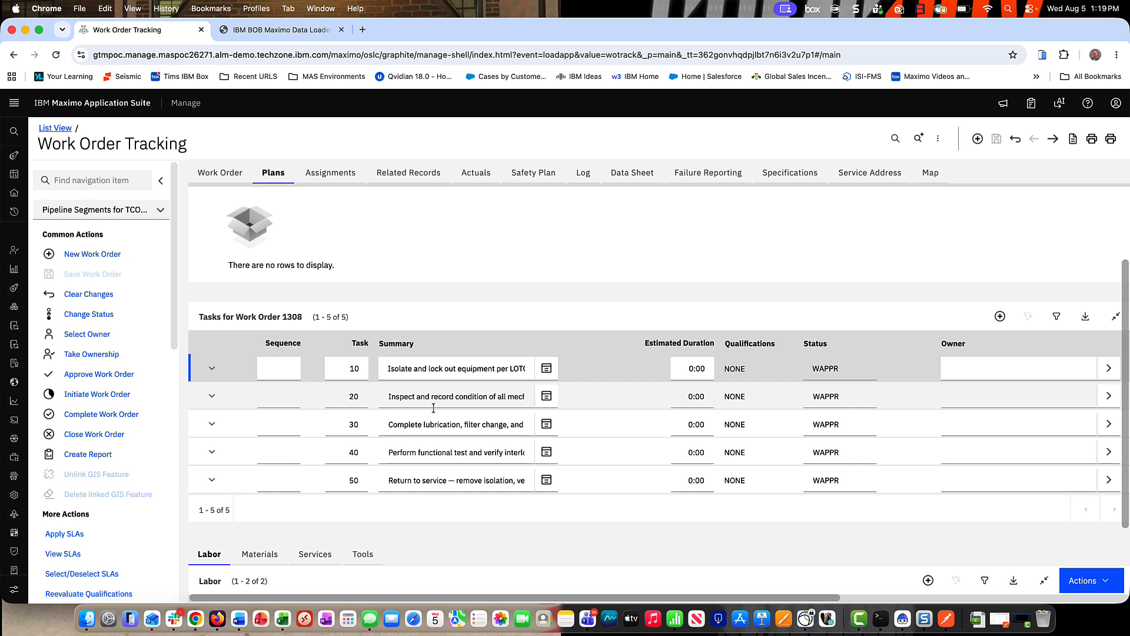
{"action": "scroll", "coordinate": [433, 407], "scroll_direction": "down", "scroll_amount": 3}
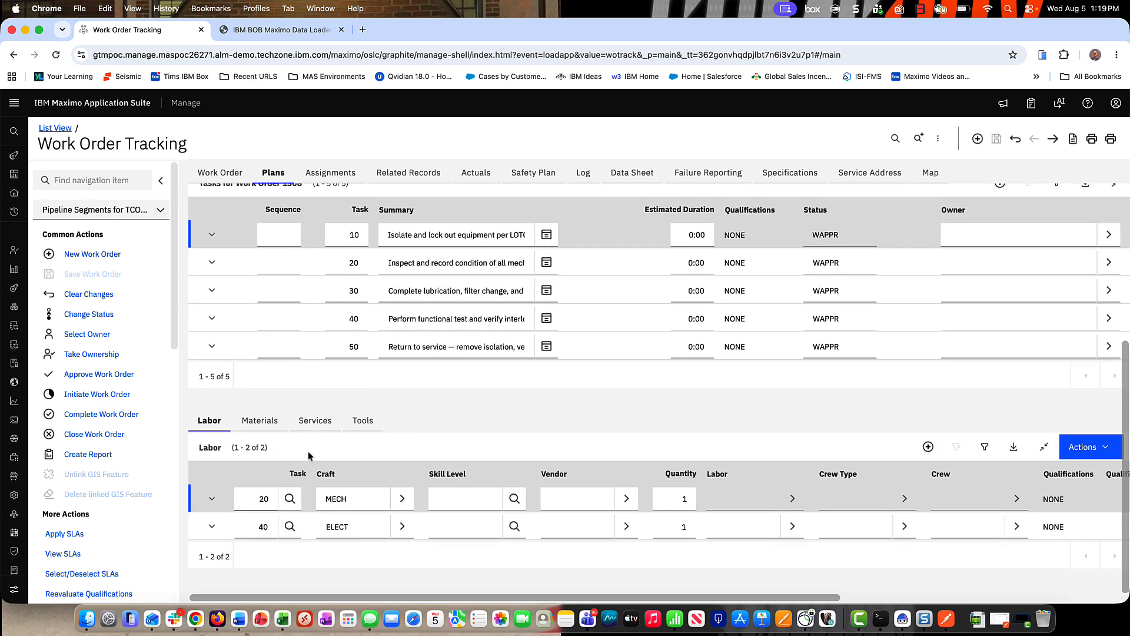
{"action": "scroll", "coordinate": [318, 442], "scroll_direction": "up", "scroll_amount": 10}
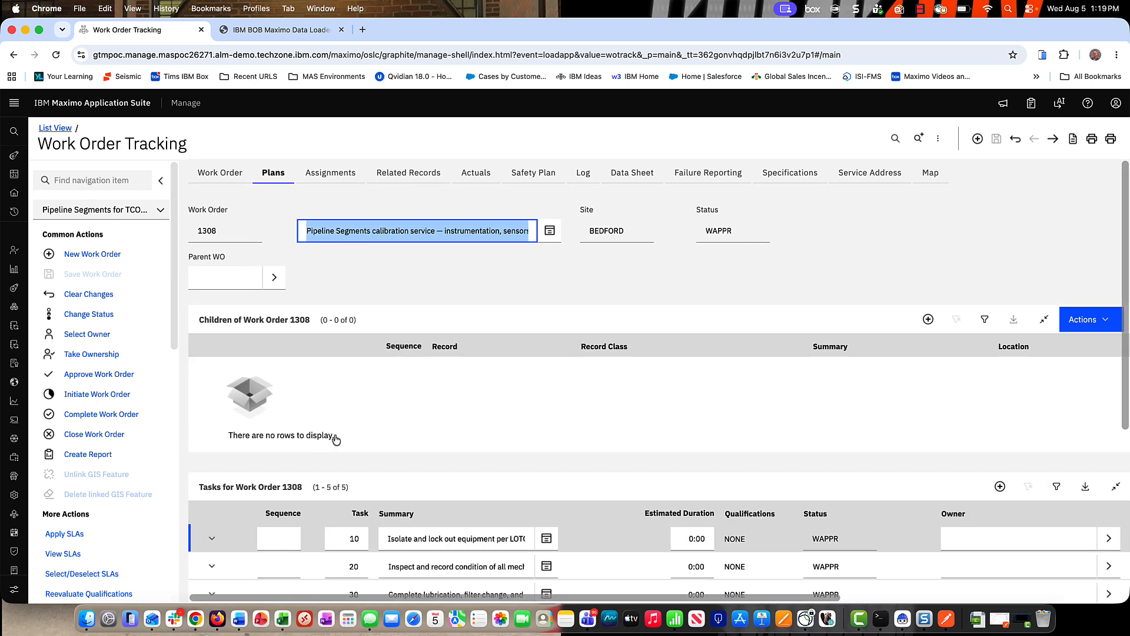
Examine the work order's assignments, including crafts, hours, assignment status and target dates
{"action": "left_click", "coordinate": [348, 178]}
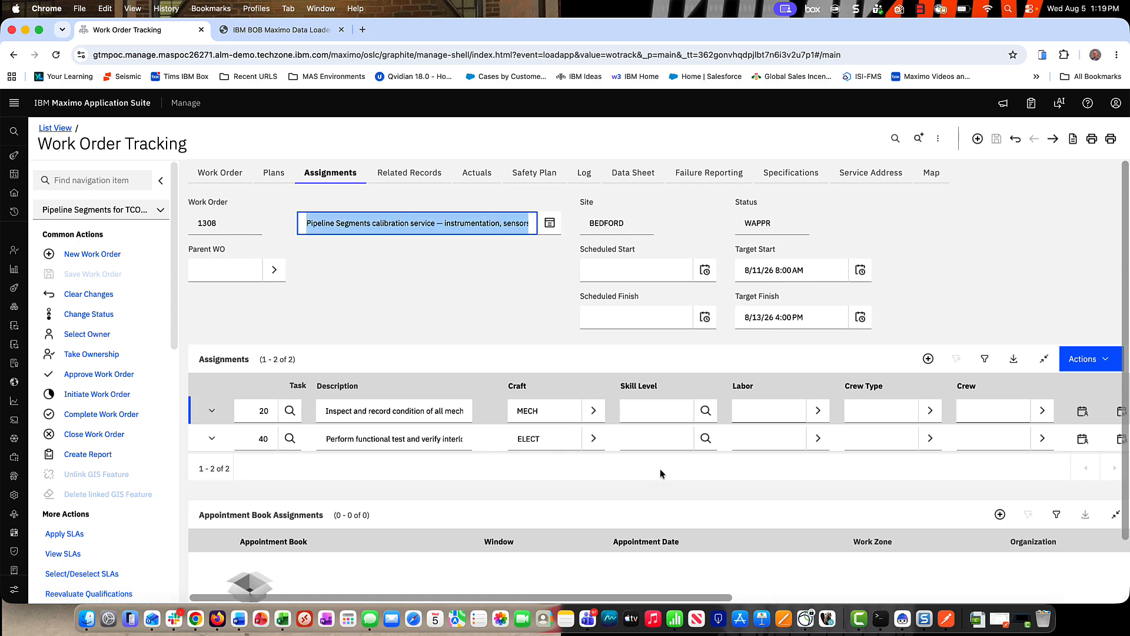
{"action": "scroll", "coordinate": [660, 469], "scroll_direction": "right", "scroll_amount": 6}
{"action": "scroll", "coordinate": [691, 461], "scroll_direction": "right", "scroll_amount": 4}
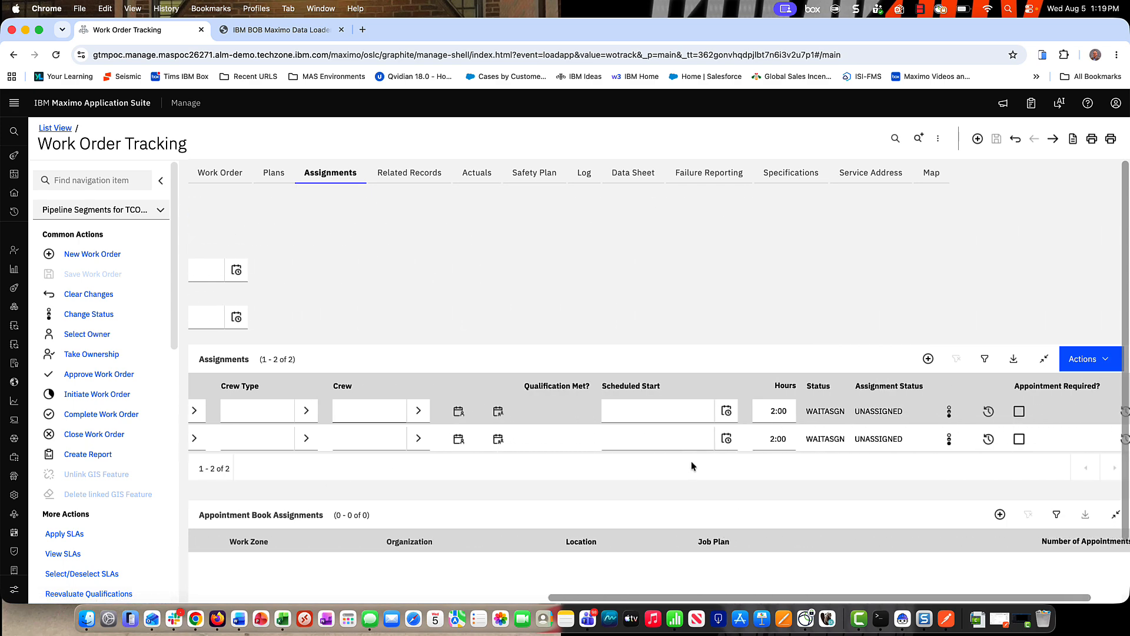
{"action": "scroll", "coordinate": [695, 463], "scroll_direction": "left", "scroll_amount": 10}
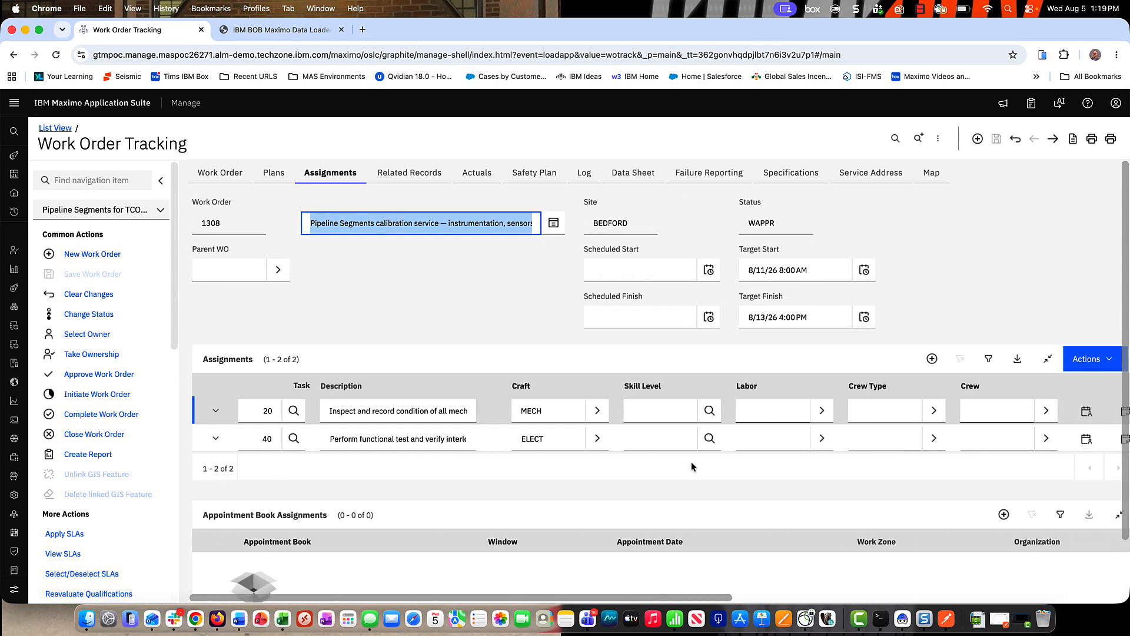
Switch to the IBM BOB data loader, open its Assets page and examine the single-asset and bulk import forms
{"action": "left_click", "coordinate": [299, 31]}
{"action": "scroll", "coordinate": [418, 235], "scroll_direction": "up", "scroll_amount": 7}
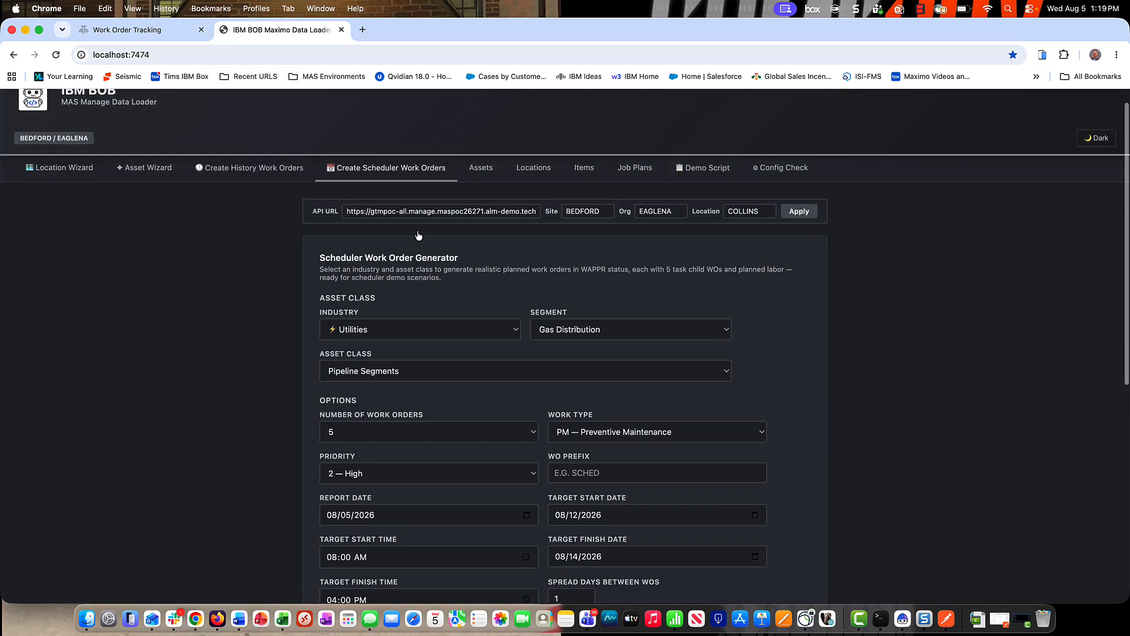
{"action": "scroll", "coordinate": [418, 235], "scroll_direction": "up", "scroll_amount": 1}
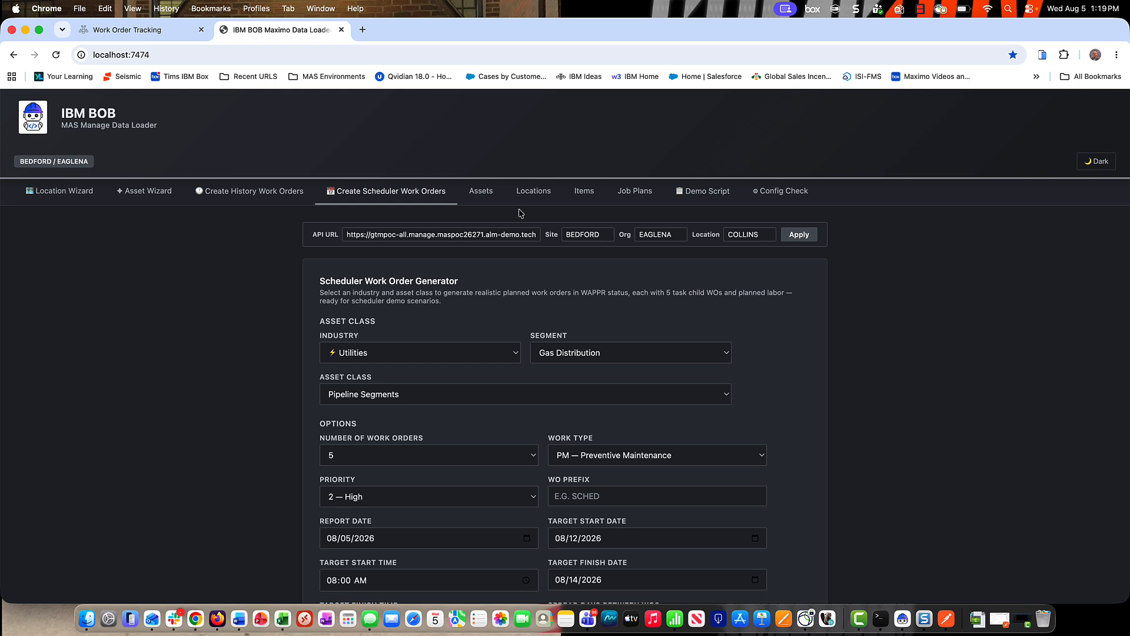
{"action": "left_click", "coordinate": [482, 198]}
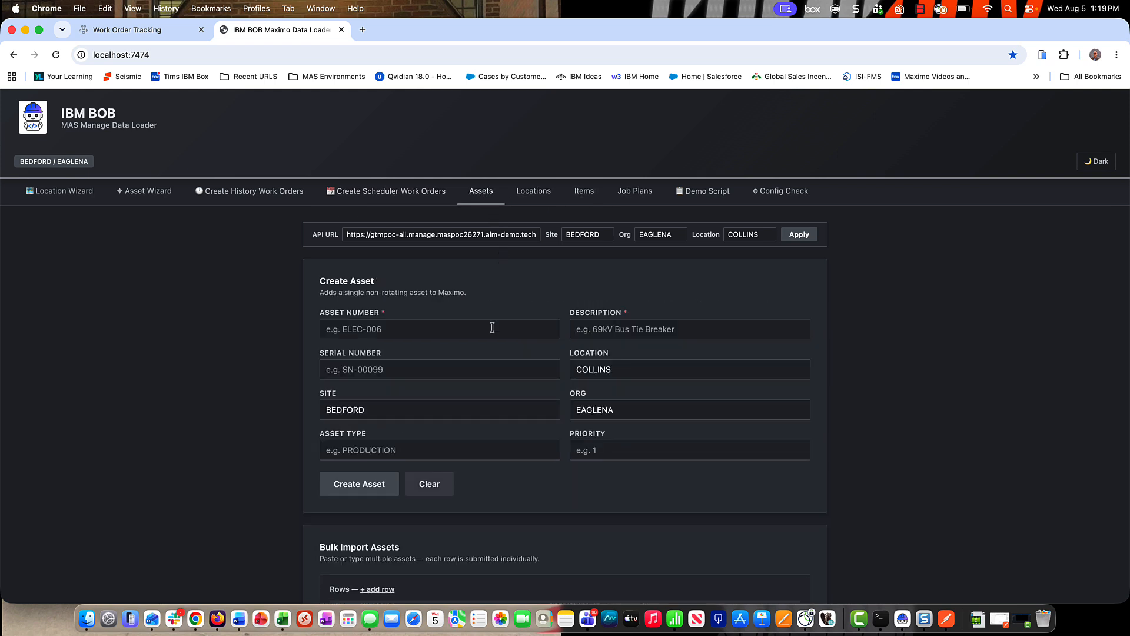
{"action": "scroll", "coordinate": [492, 327], "scroll_direction": "down", "scroll_amount": 2}
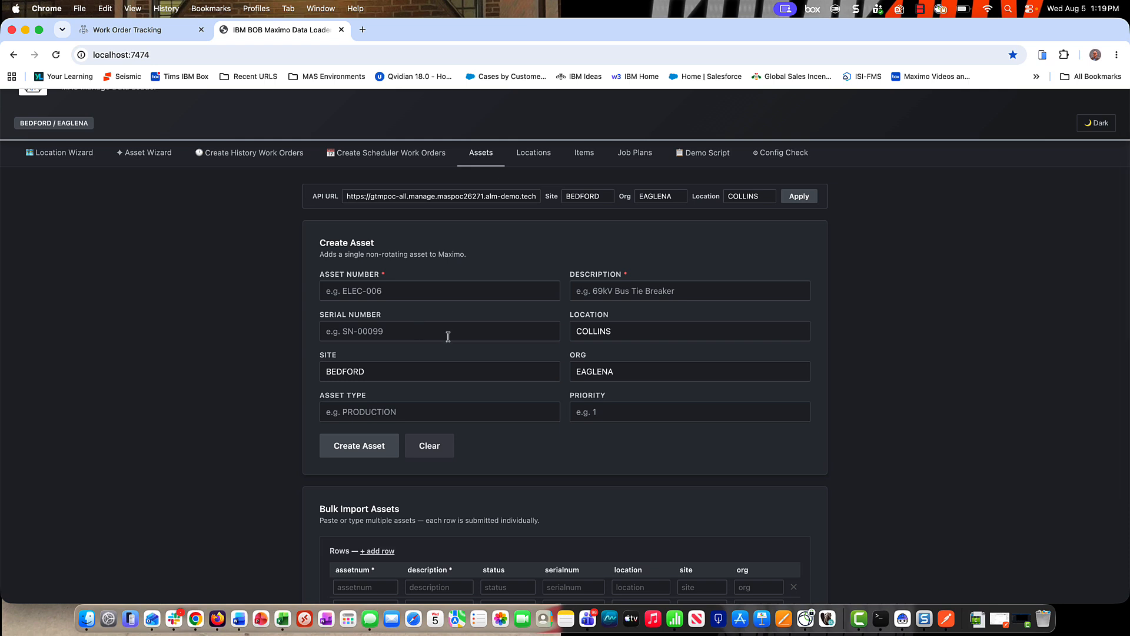
{"action": "scroll", "coordinate": [448, 337], "scroll_direction": "down", "scroll_amount": 5}
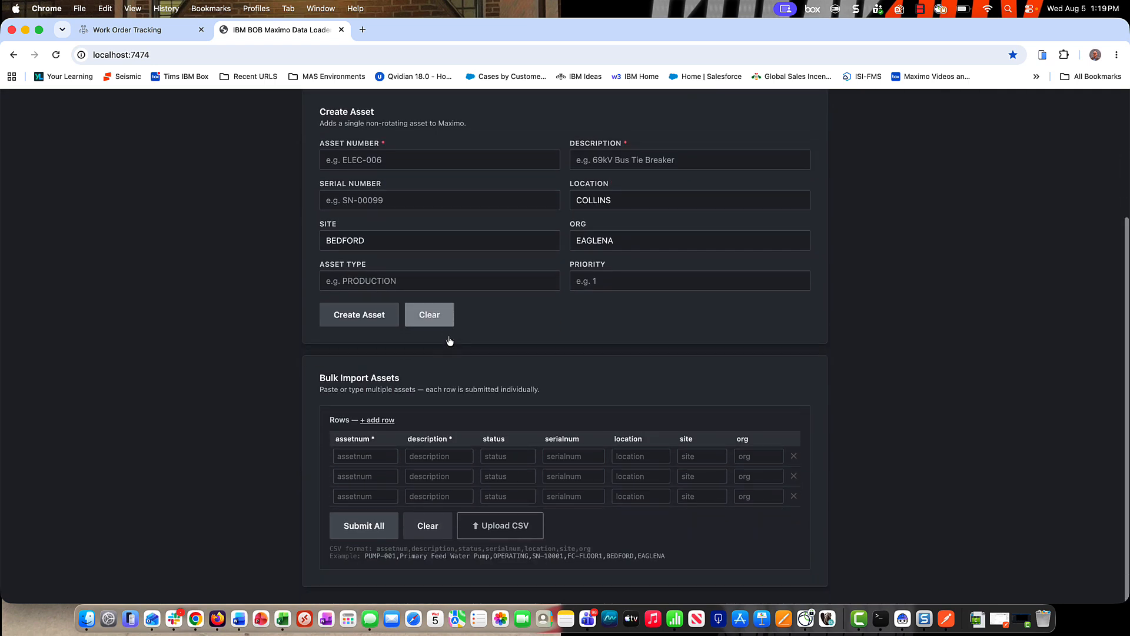
Load Book1.csv from the Downloads folder into the bulk asset import rows
{"action": "left_click", "coordinate": [506, 528]}
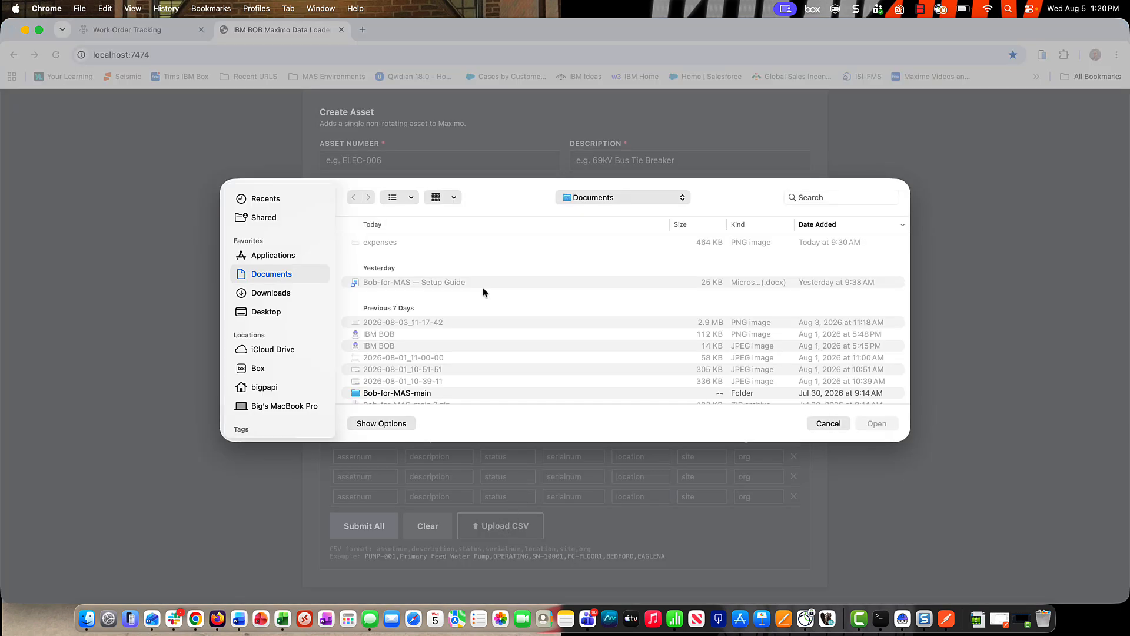
{"action": "scroll", "coordinate": [441, 315], "scroll_direction": "down", "scroll_amount": 5}
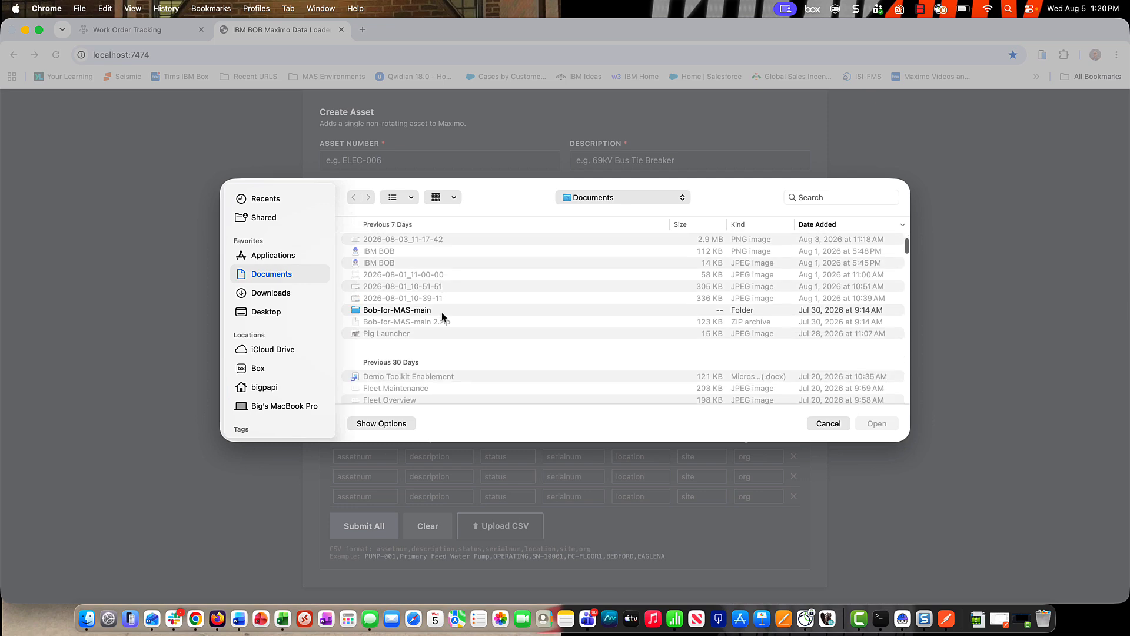
{"action": "scroll", "coordinate": [441, 315], "scroll_direction": "up", "scroll_amount": 5}
{"action": "left_click", "coordinate": [287, 293]}
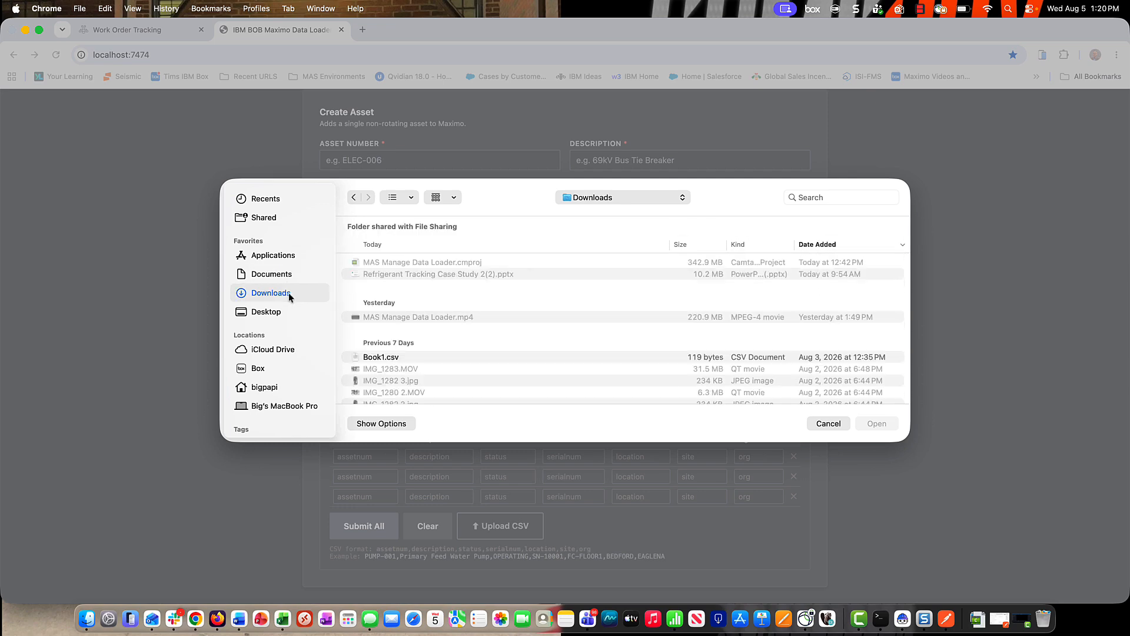
{"action": "left_click", "coordinate": [403, 358]}
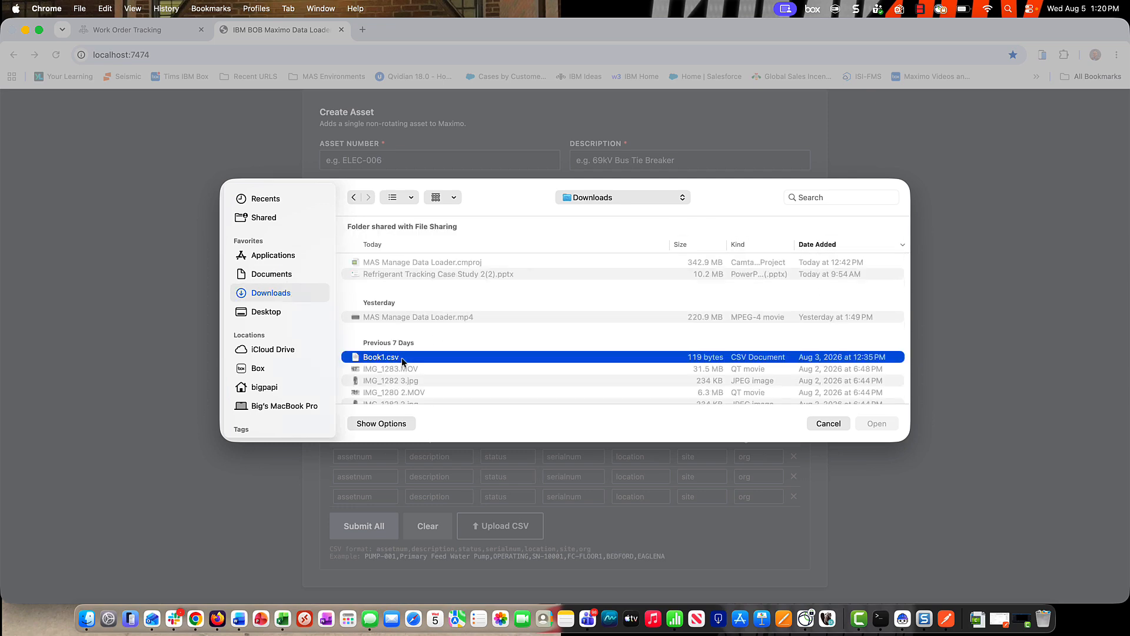
{"action": "left_click", "coordinate": [875, 424]}
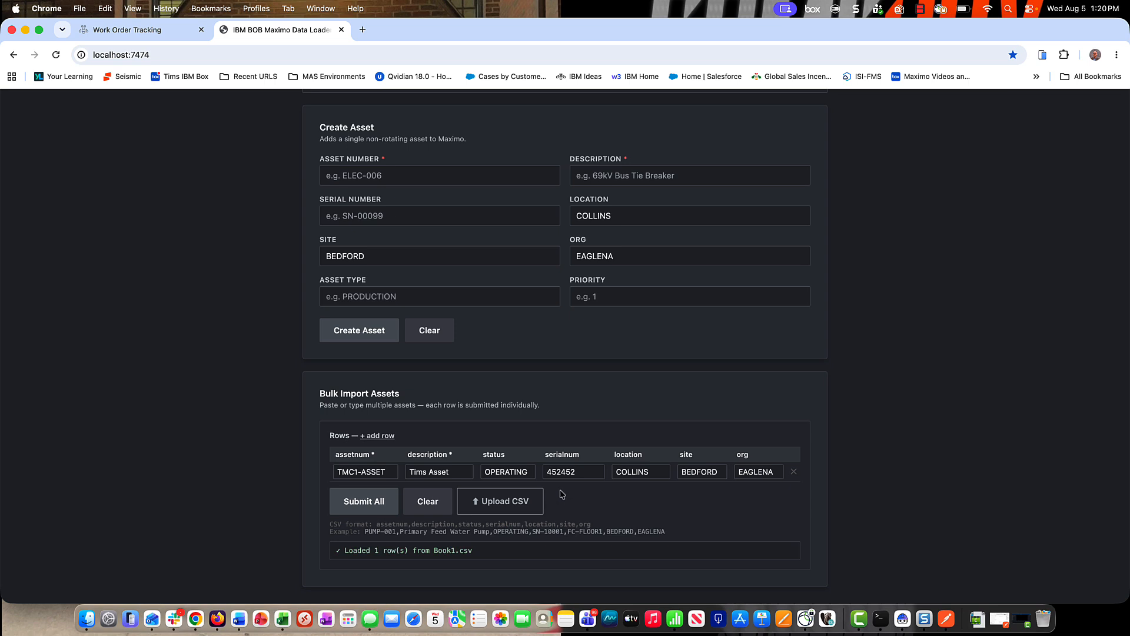
Open the Items page and examine its single-item and bulk import forms
{"action": "scroll", "coordinate": [574, 494], "scroll_direction": "up", "scroll_amount": 3}
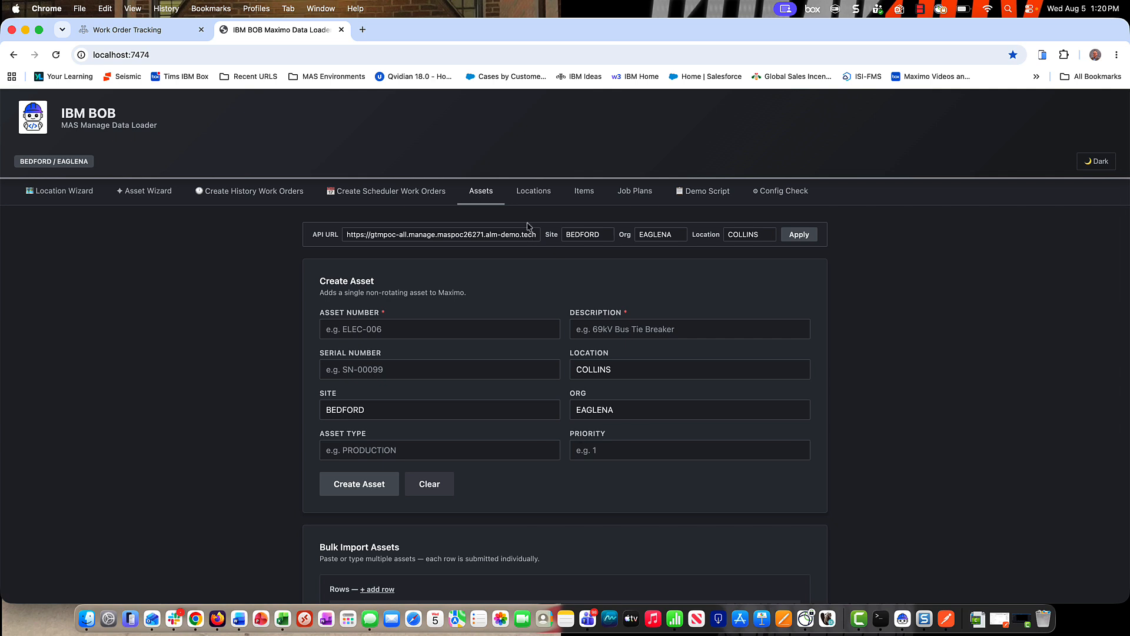
{"action": "left_click", "coordinate": [587, 194]}
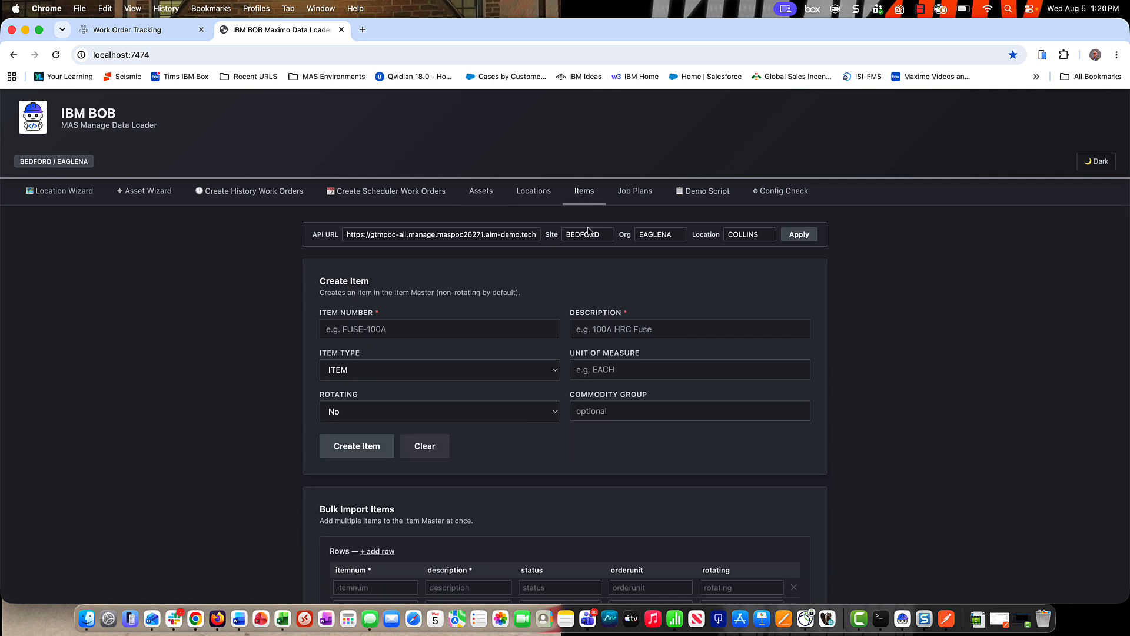
{"action": "scroll", "coordinate": [597, 434], "scroll_direction": "down", "scroll_amount": 3}
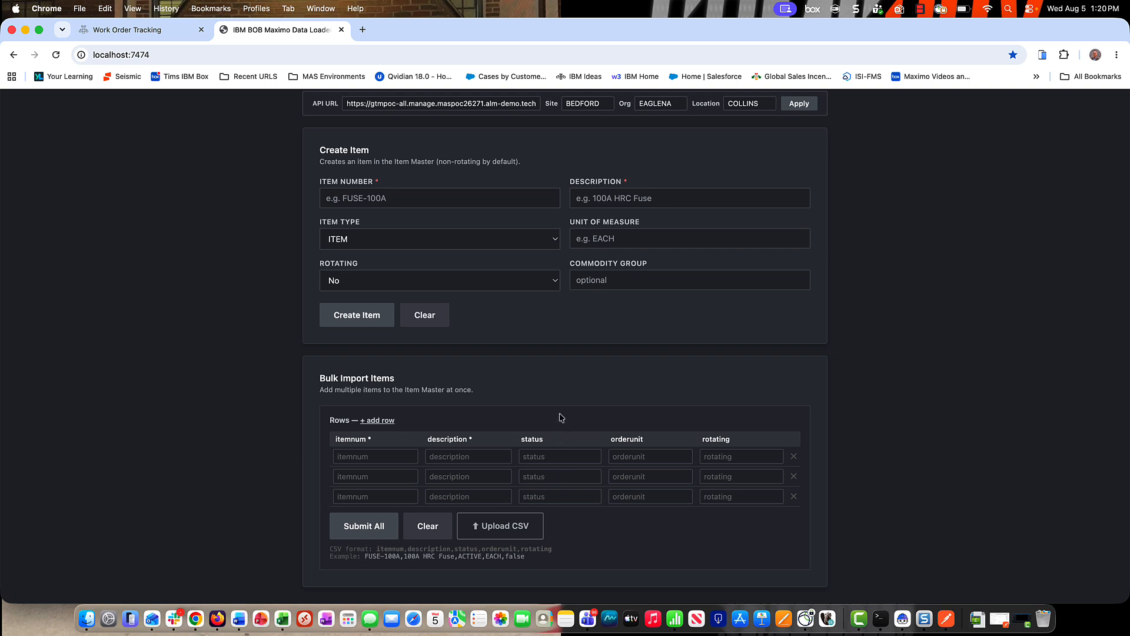
Examine the single-record and bulk import forms on the Locations page and the Job Plans page
{"action": "scroll", "coordinate": [560, 418], "scroll_direction": "up", "scroll_amount": 3}
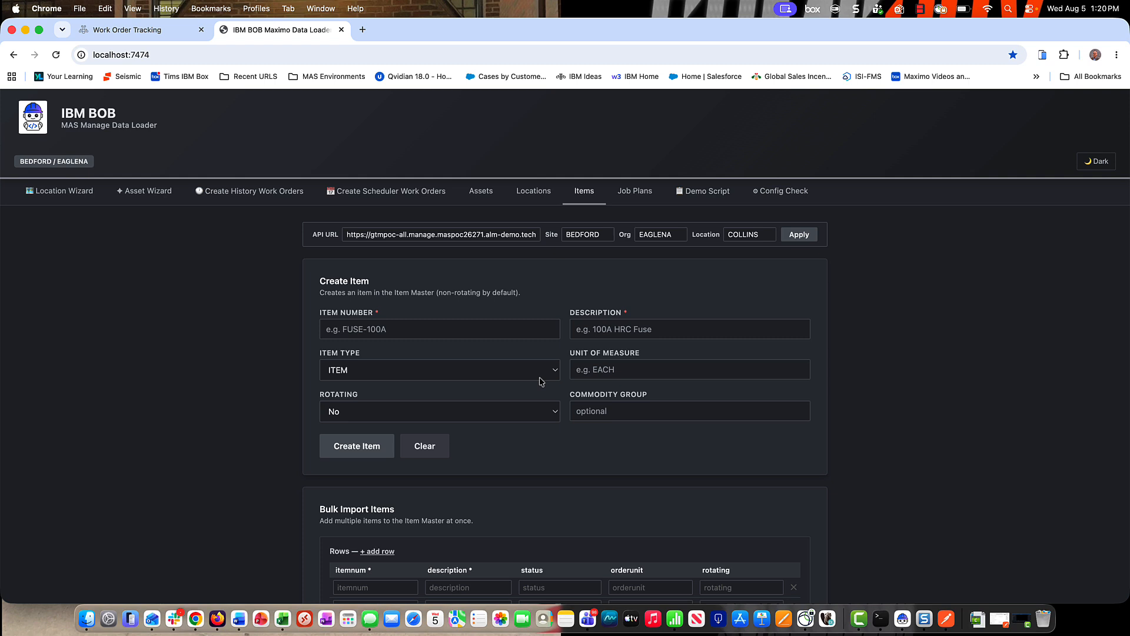
{"action": "left_click", "coordinate": [542, 189]}
{"action": "scroll", "coordinate": [563, 301], "scroll_direction": "down", "scroll_amount": 2}
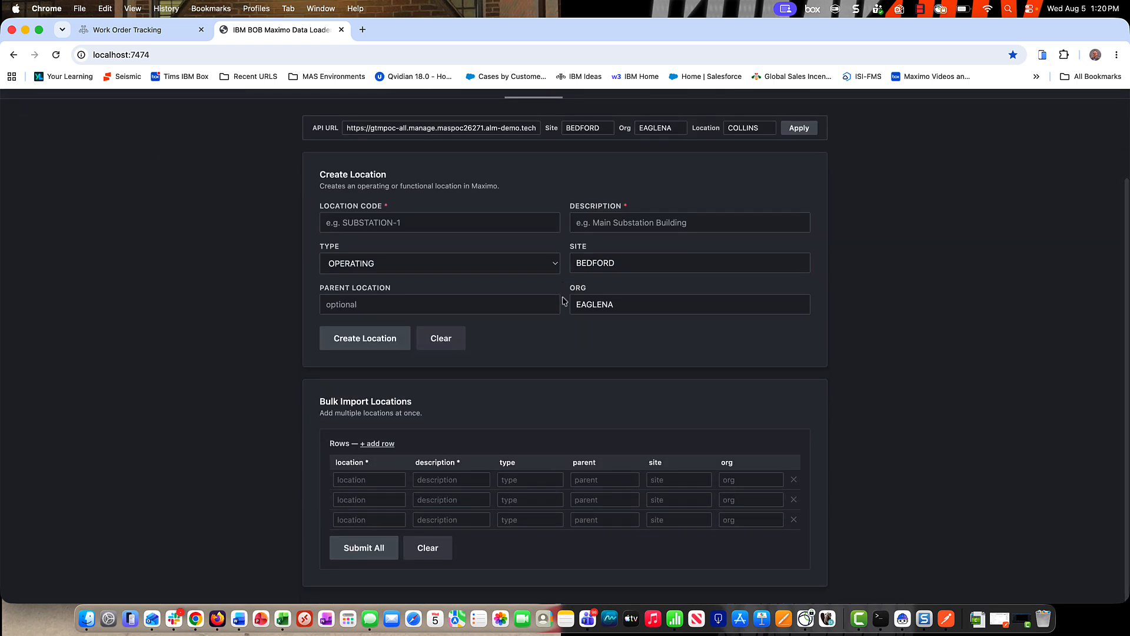
{"action": "scroll", "coordinate": [566, 298], "scroll_direction": "up", "scroll_amount": 2}
{"action": "left_click", "coordinate": [630, 198]}
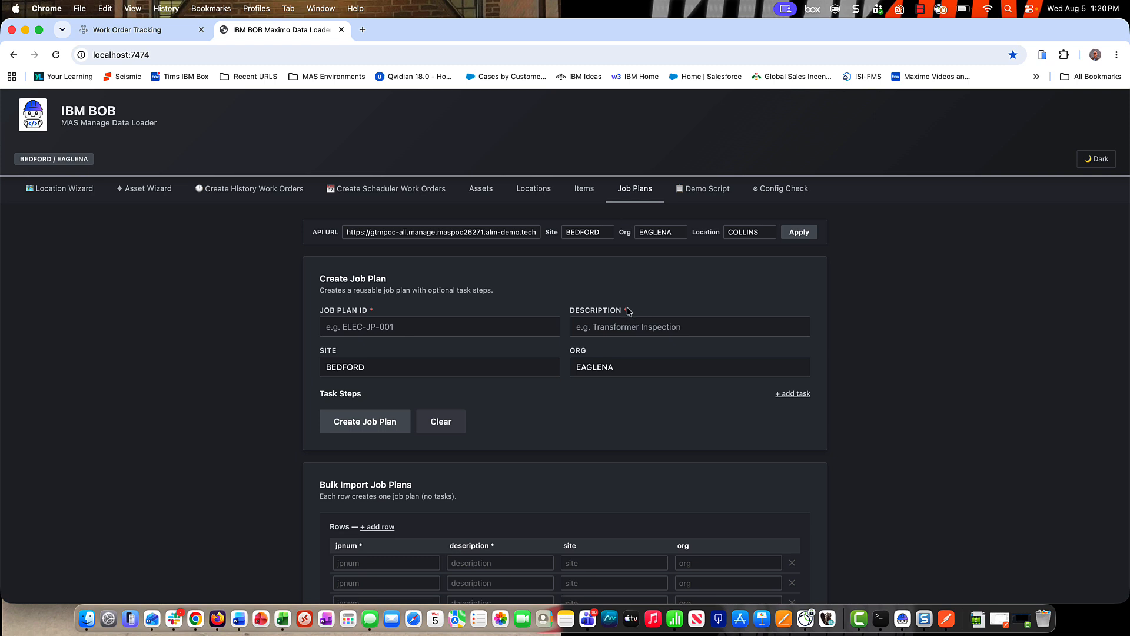
{"action": "scroll", "coordinate": [626, 311], "scroll_direction": "down", "scroll_amount": 2}
{"action": "scroll", "coordinate": [629, 312], "scroll_direction": "up", "scroll_amount": 2}
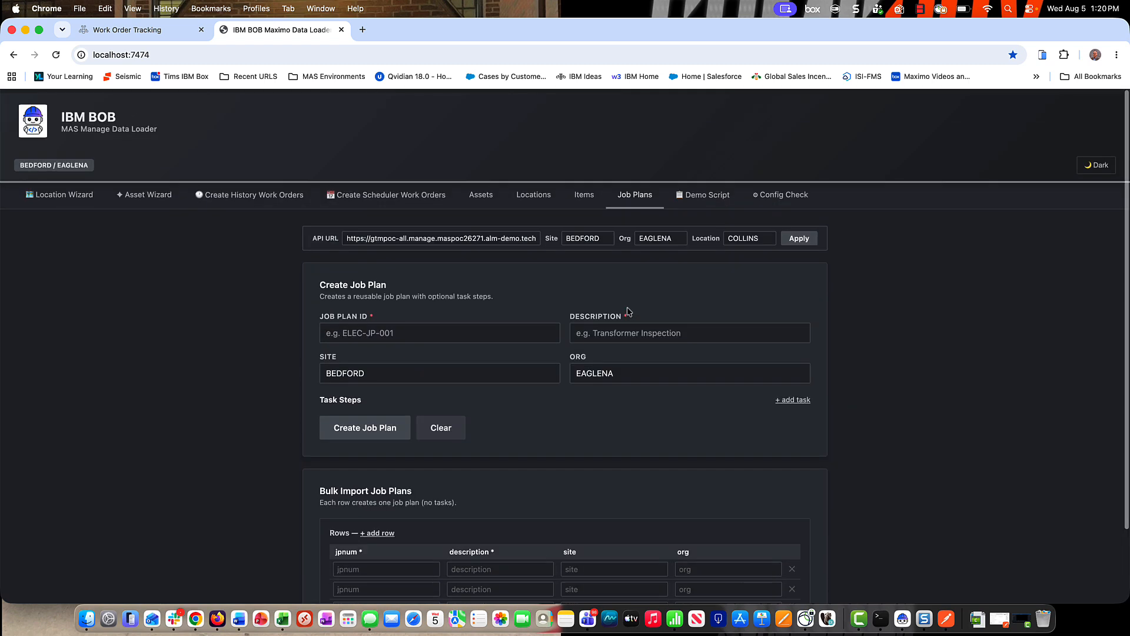
Generate a demo script for the Utilities industry, Gas Distribution segment and Pipeline Segments asset class
{"action": "left_click", "coordinate": [705, 197]}
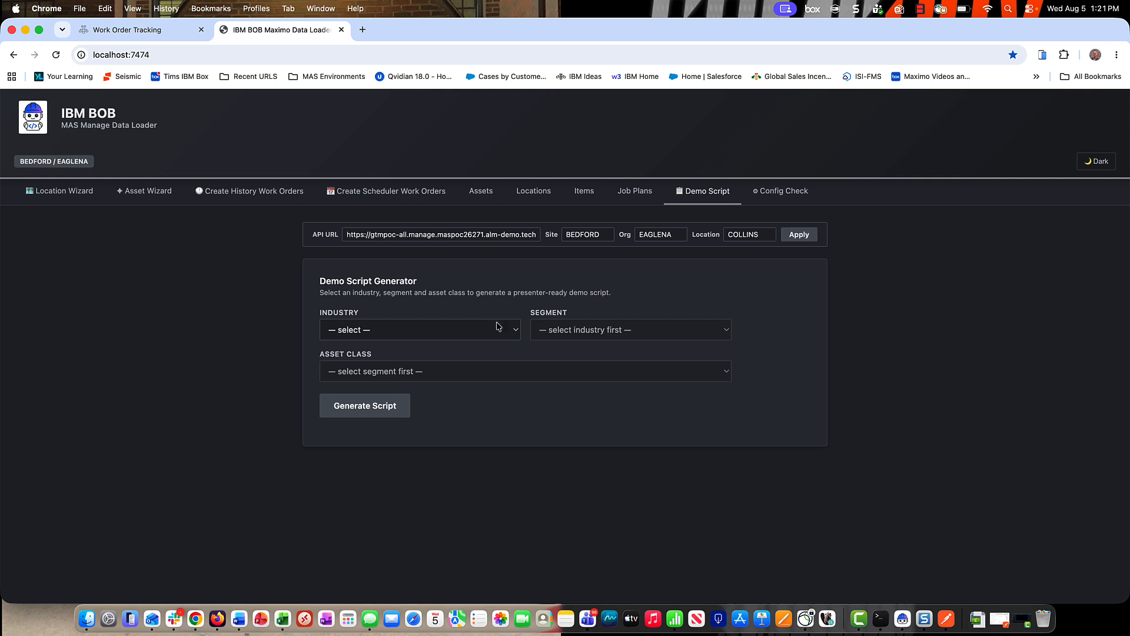
{"action": "left_click", "coordinate": [511, 333]}
{"action": "left_click", "coordinate": [505, 342]}
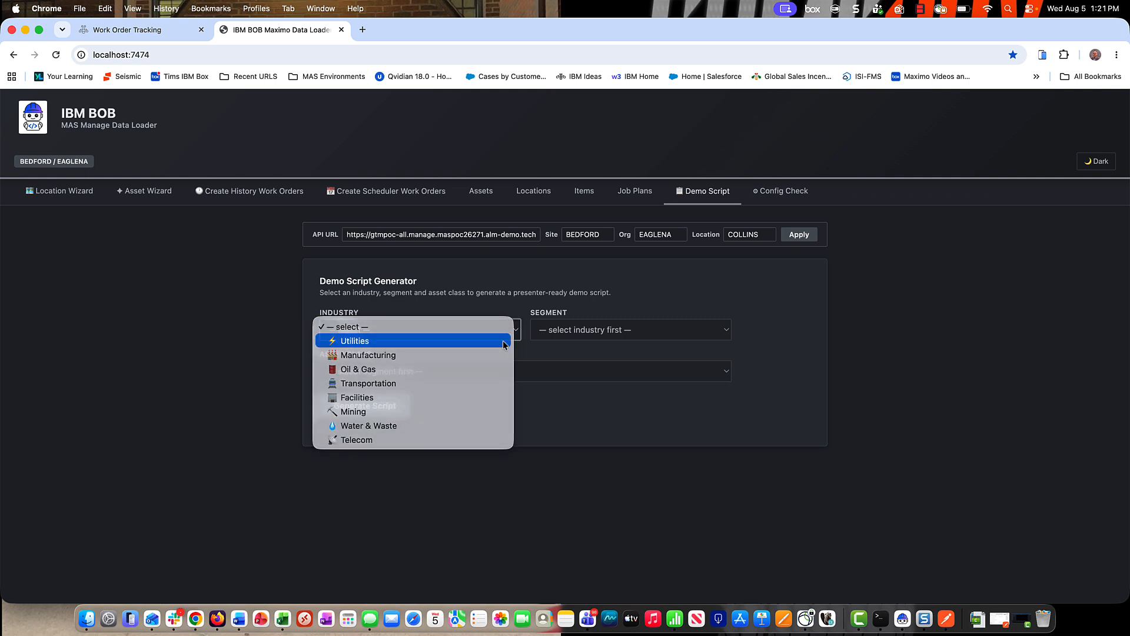
{"action": "left_click", "coordinate": [595, 332]}
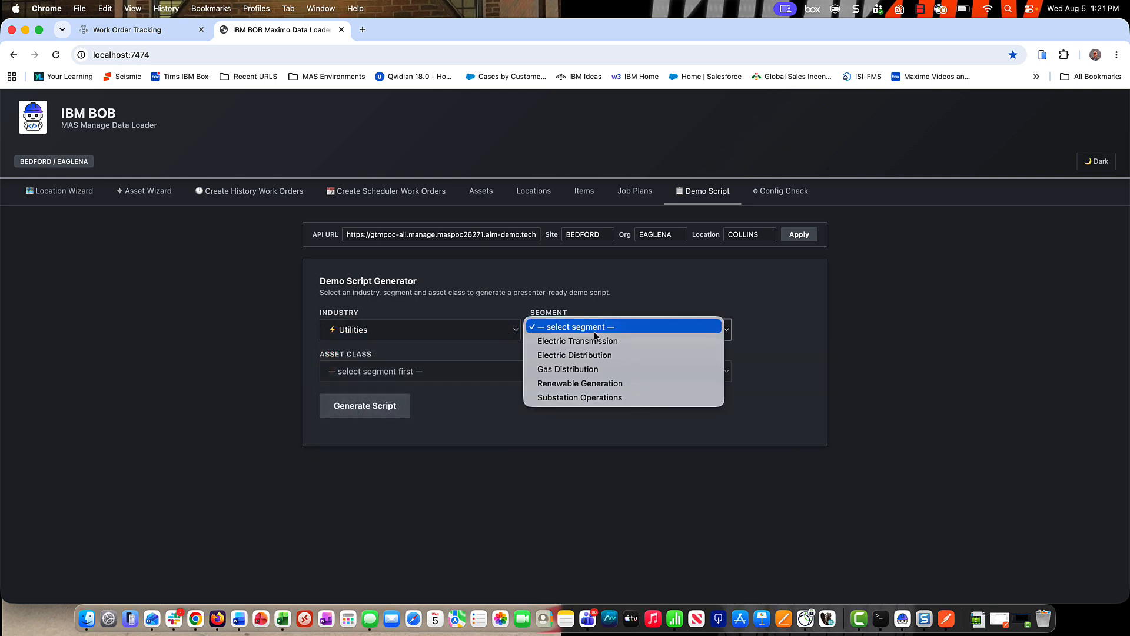
{"action": "left_click", "coordinate": [585, 369]}
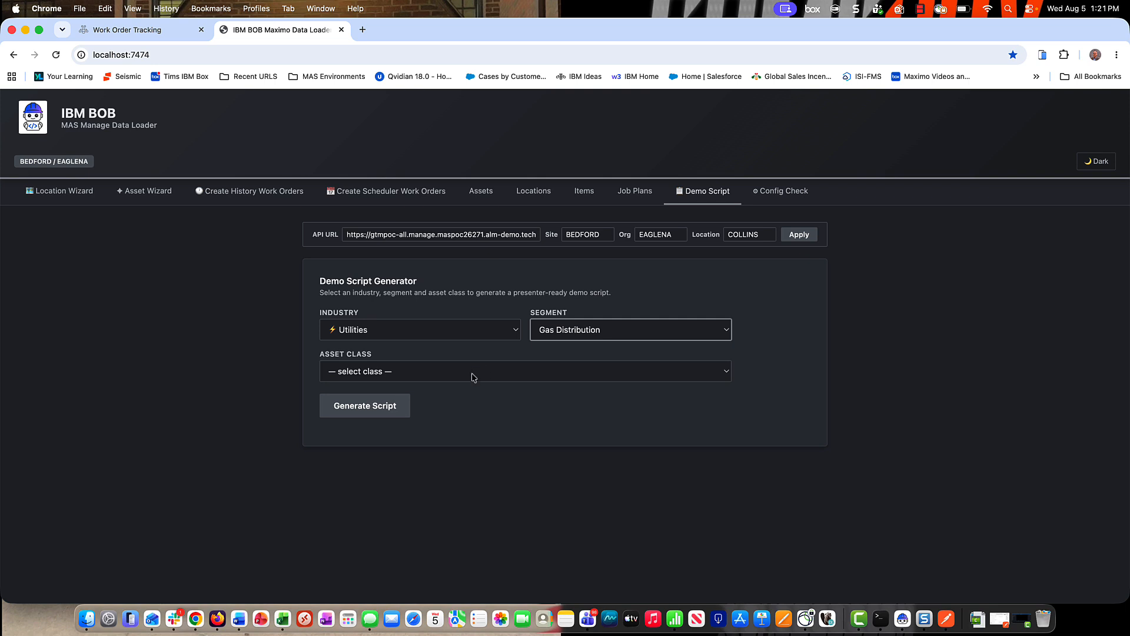
{"action": "left_click", "coordinate": [473, 372]}
{"action": "left_click", "coordinate": [453, 426]}
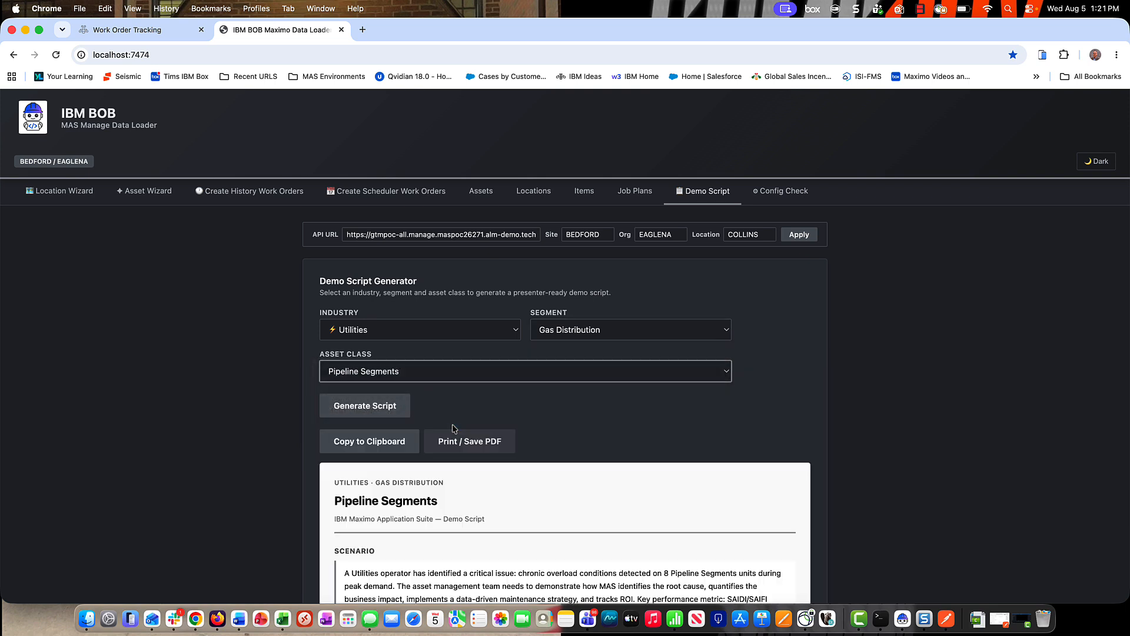
Read through the Pipeline Segments demo script, covering its scenario, capabilities, walkthrough steps and key talking points
{"action": "scroll", "coordinate": [758, 403], "scroll_direction": "down", "scroll_amount": 2}
{"action": "scroll", "coordinate": [757, 403], "scroll_direction": "down", "scroll_amount": 2}
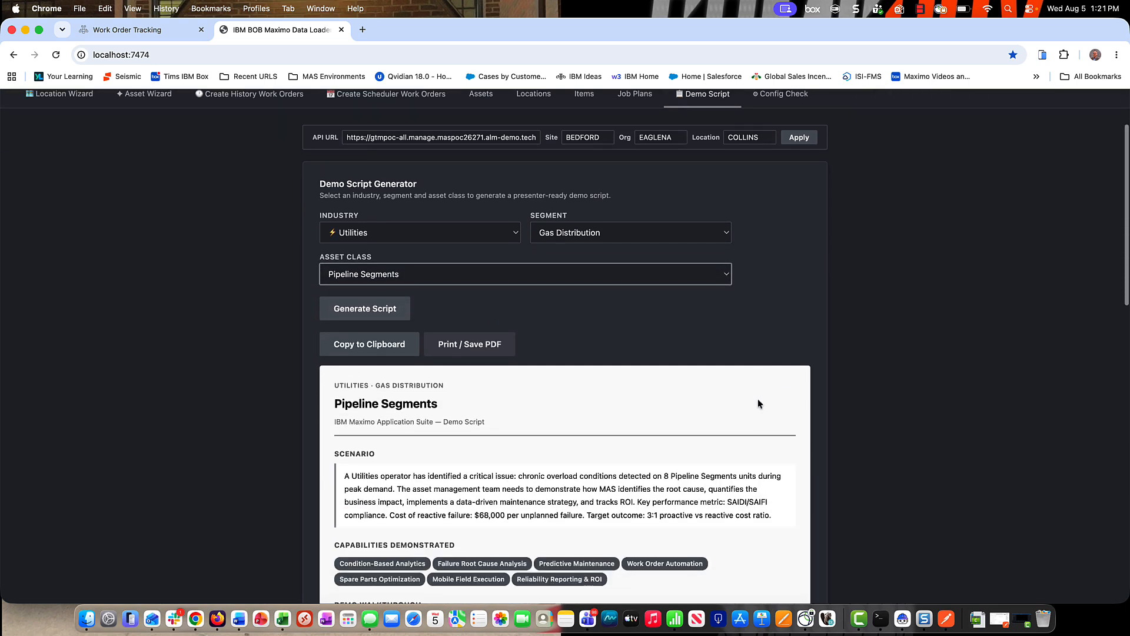
{"action": "scroll", "coordinate": [757, 403], "scroll_direction": "down", "scroll_amount": 4}
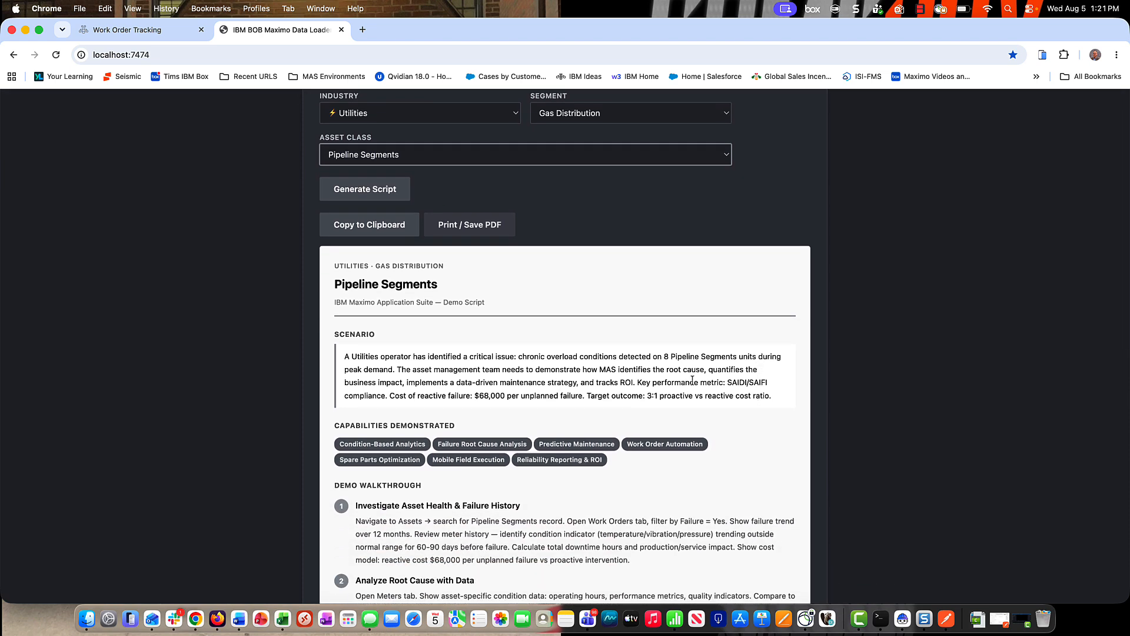
{"action": "scroll", "coordinate": [692, 379], "scroll_direction": "down", "scroll_amount": 3}
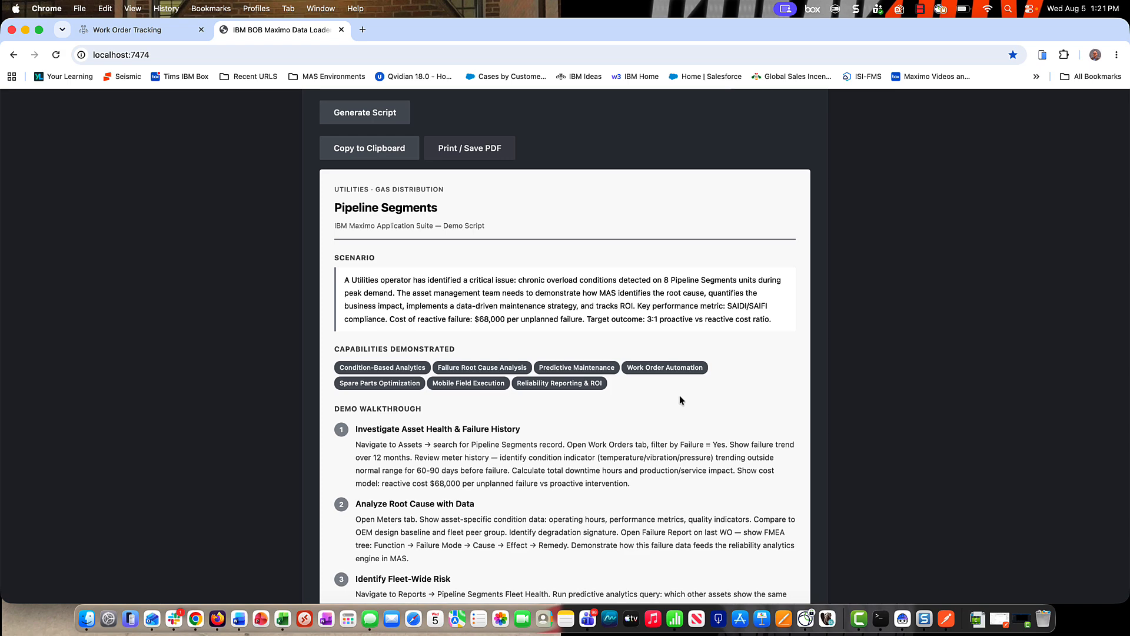
{"action": "scroll", "coordinate": [680, 400], "scroll_direction": "down", "scroll_amount": 3}
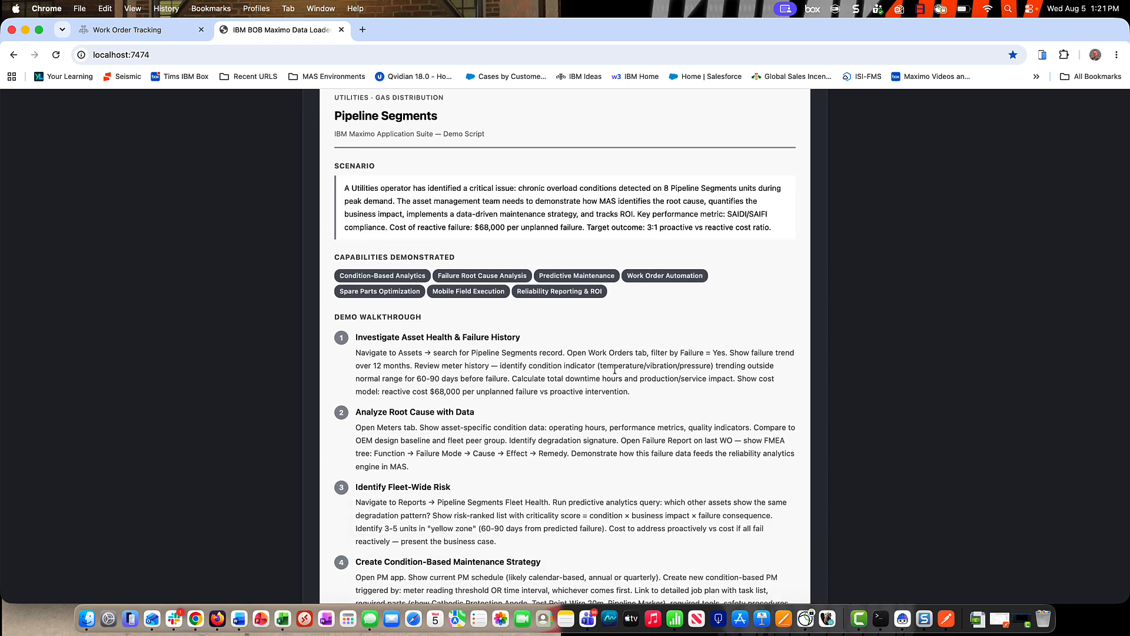
{"action": "scroll", "coordinate": [616, 370], "scroll_direction": "down", "scroll_amount": 15}
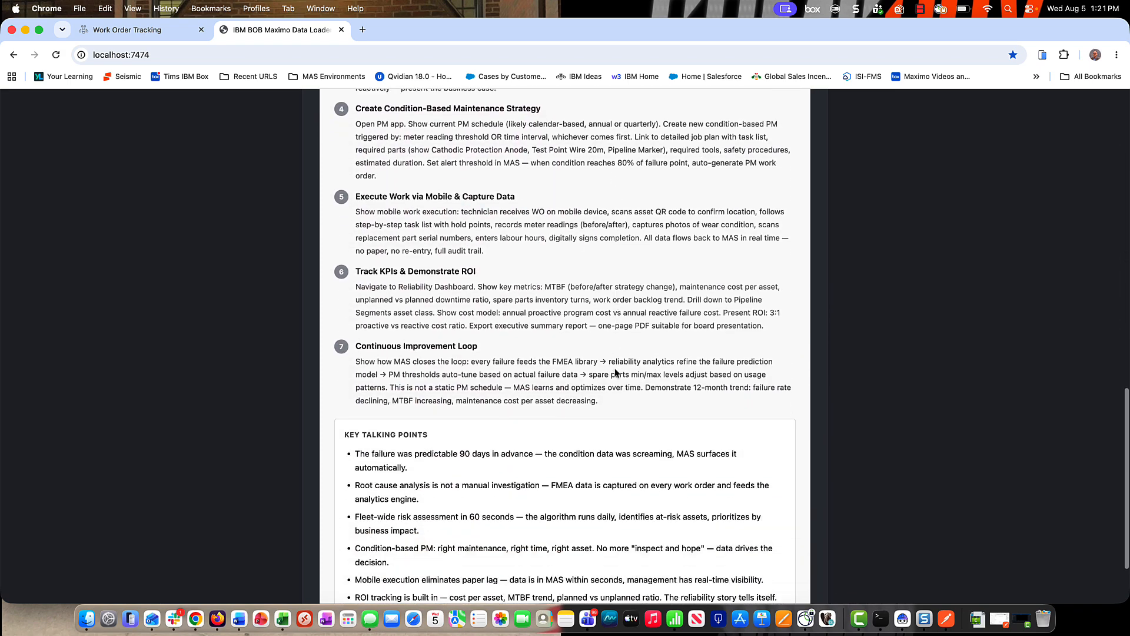
{"action": "scroll", "coordinate": [616, 373], "scroll_direction": "down", "scroll_amount": 3}
{"action": "scroll", "coordinate": [515, 352], "scroll_direction": "up", "scroll_amount": 20}
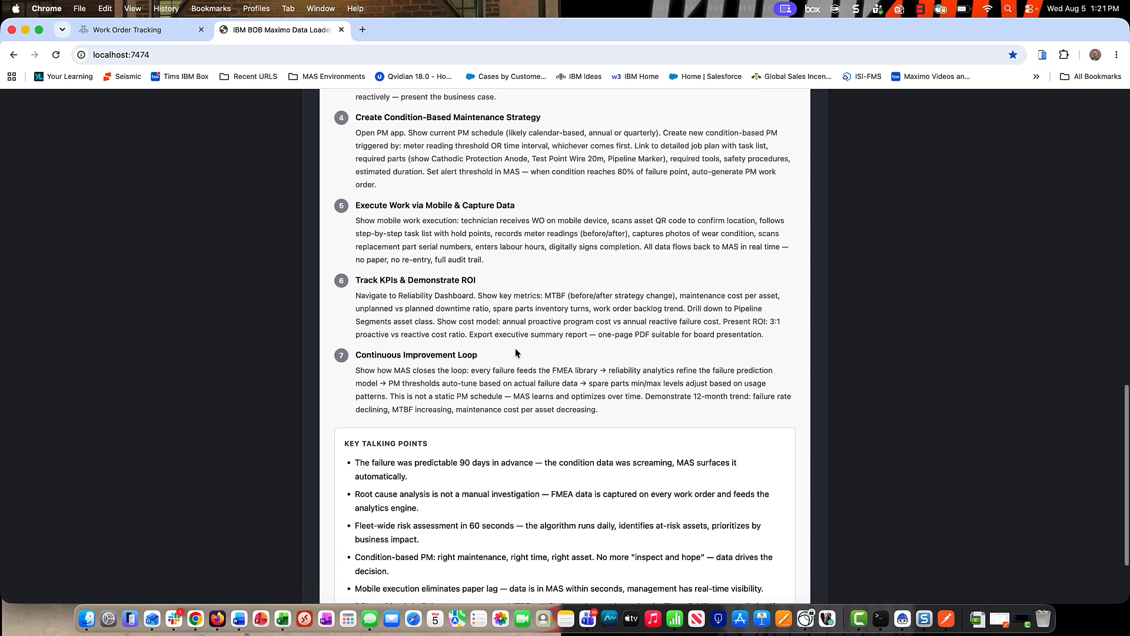
{"action": "scroll", "coordinate": [516, 352], "scroll_direction": "up", "scroll_amount": 5}
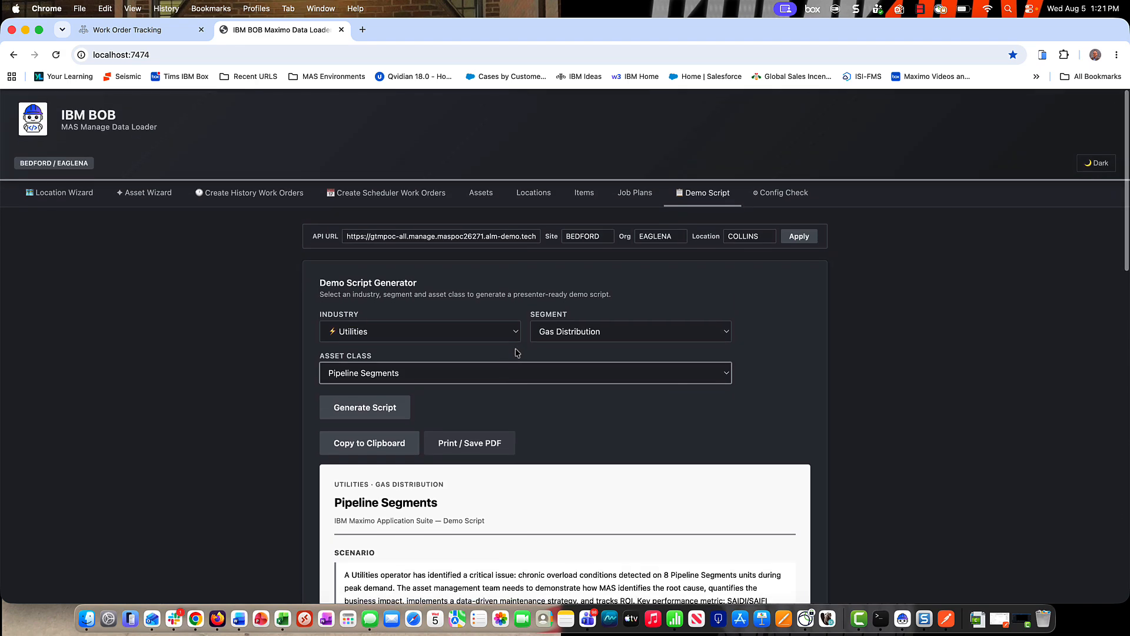